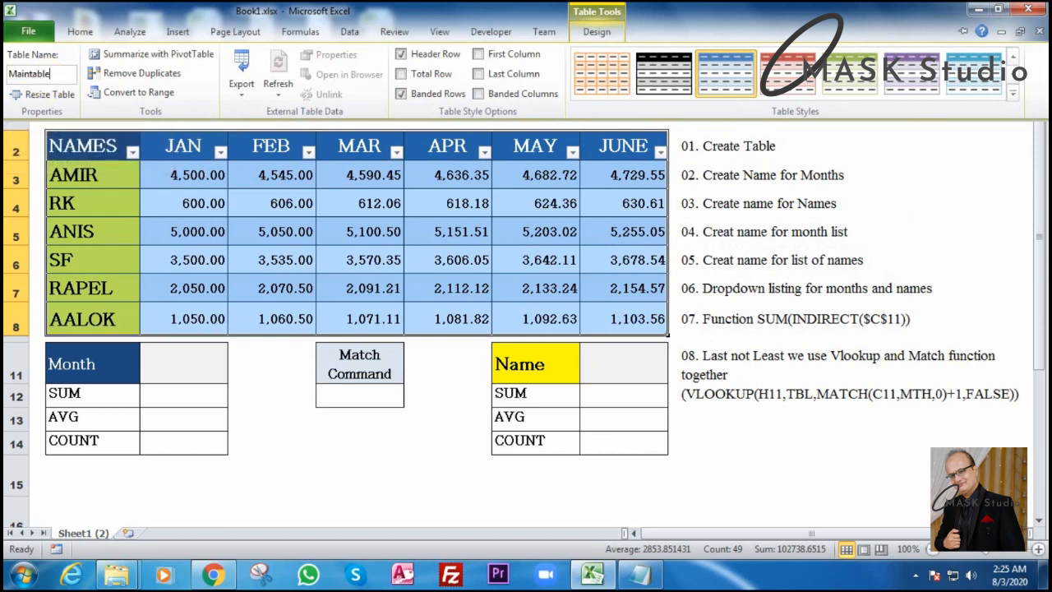
- Name the table Maintable and select it by that name to check its range
type("aintable")
key("Return")
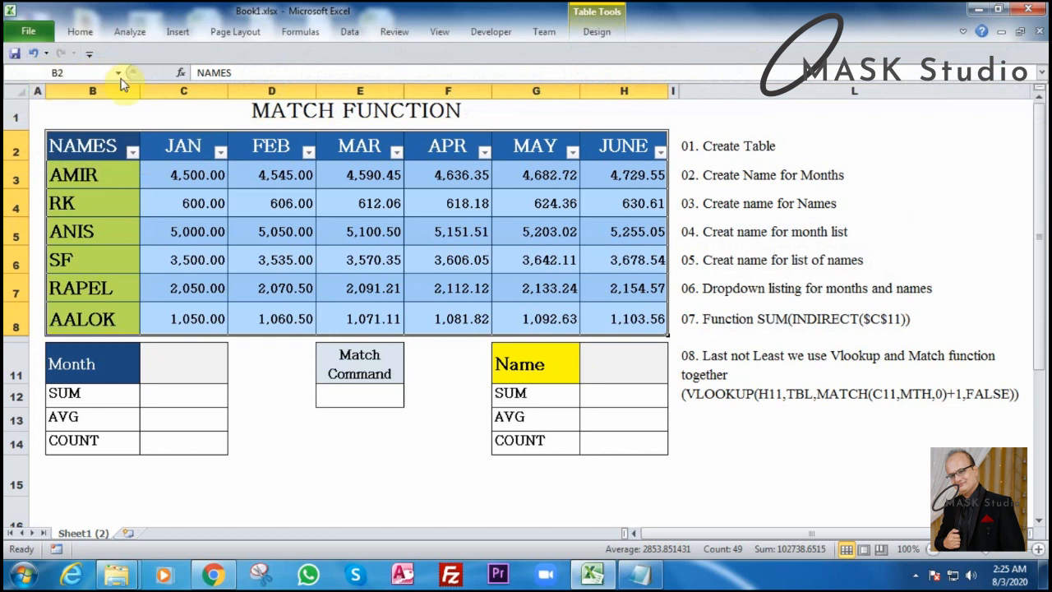
left_click(117, 72)
left_click(98, 88)
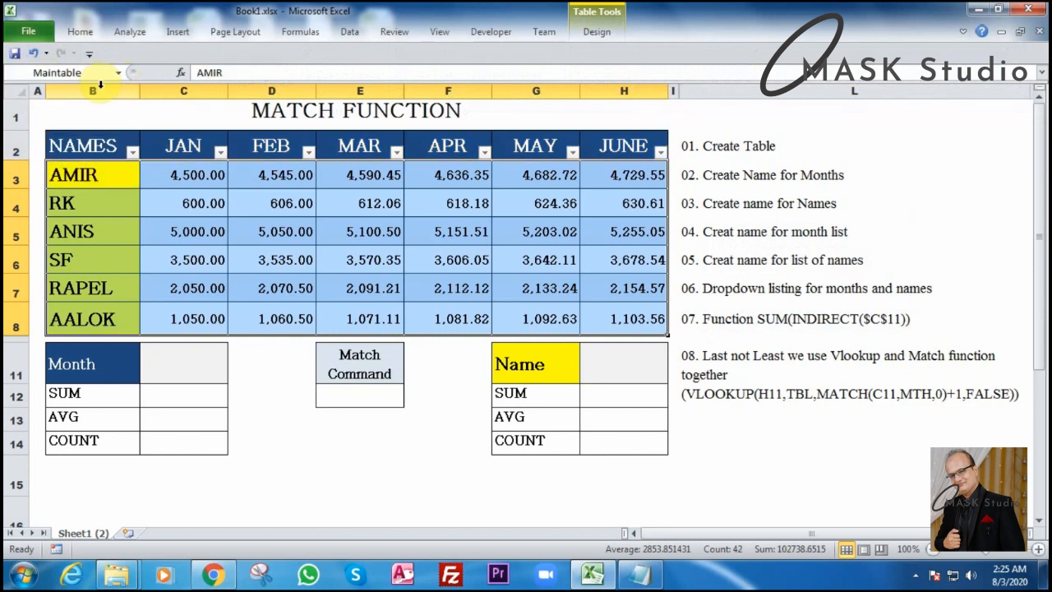
left_click(149, 221)
left_click(117, 72)
left_click(109, 88)
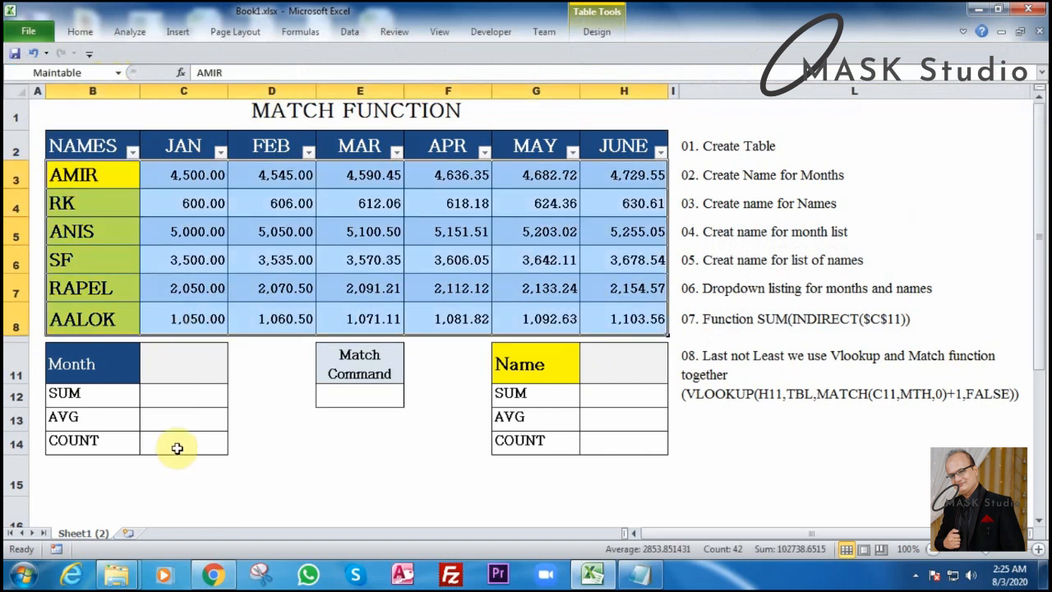
left_click(274, 464)
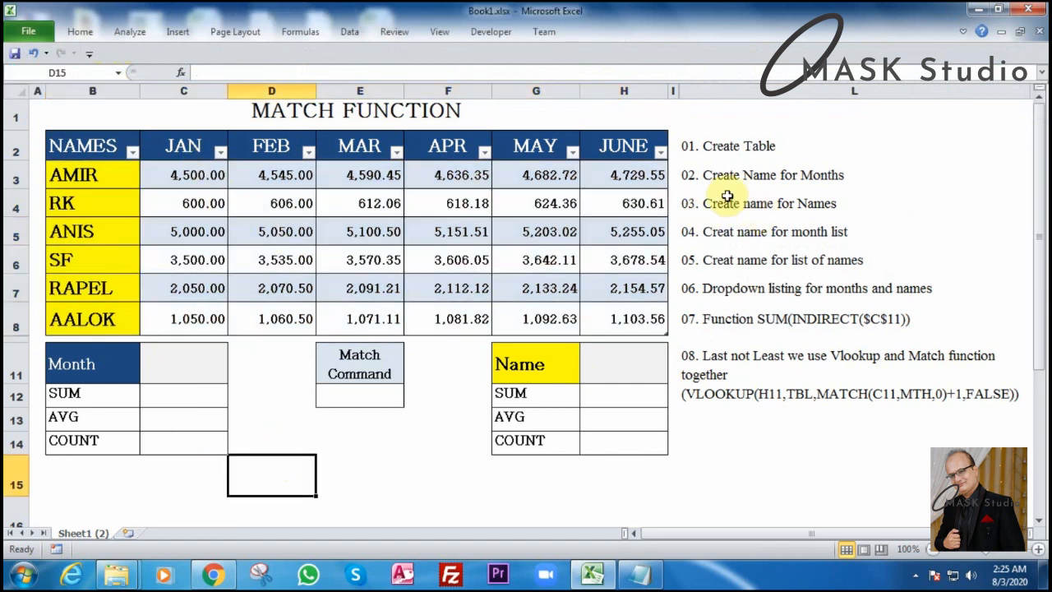
- Create named ranges for the month columns in C2:H8 from the top row, and check the list of names
left_click_drag(185, 149, 593, 319)
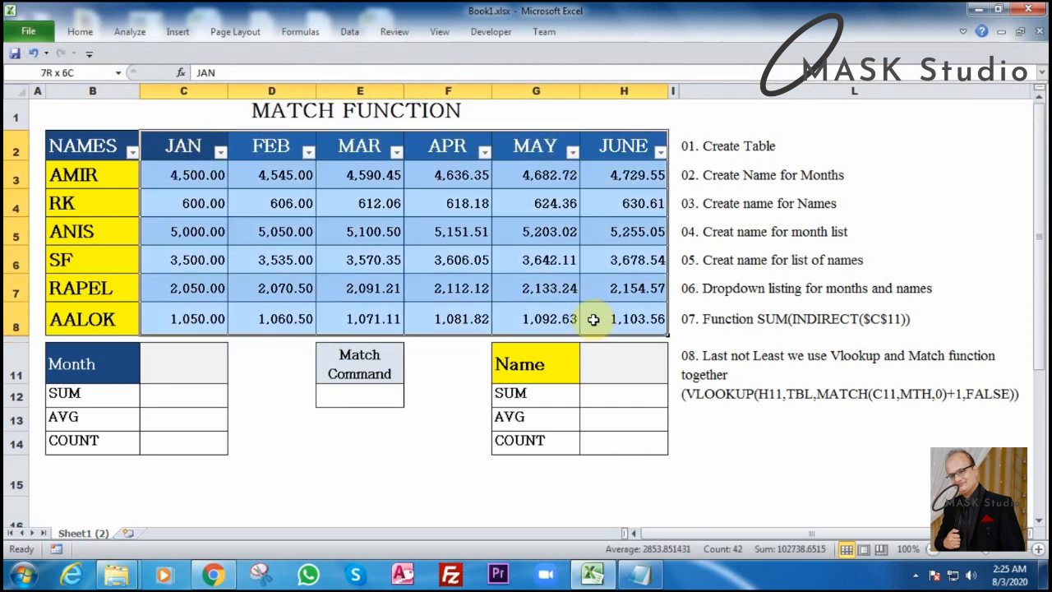
left_click_drag(593, 319, 594, 318)
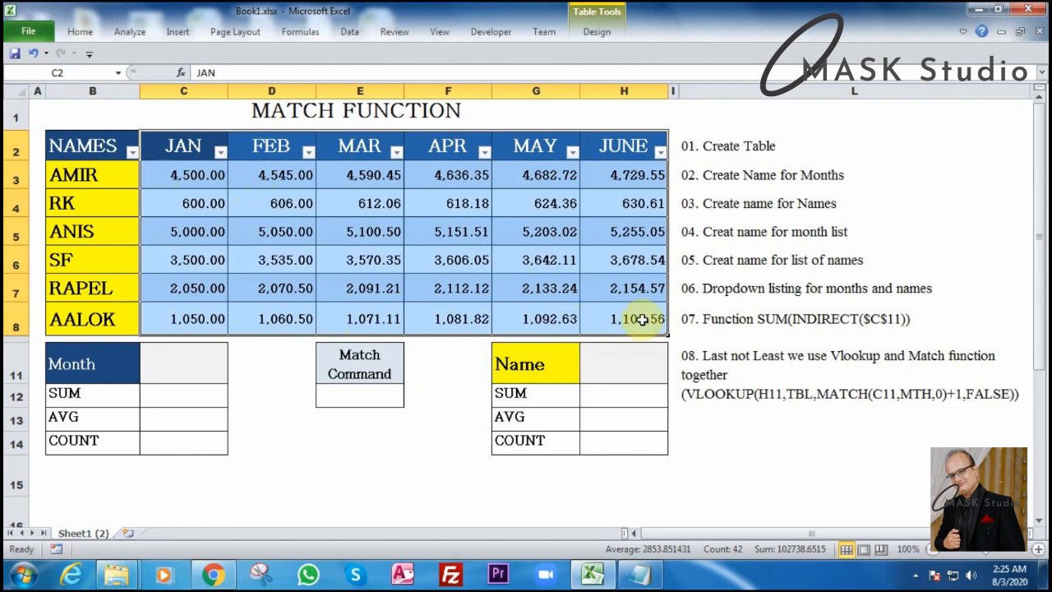
left_click(963, 33)
left_click(300, 32)
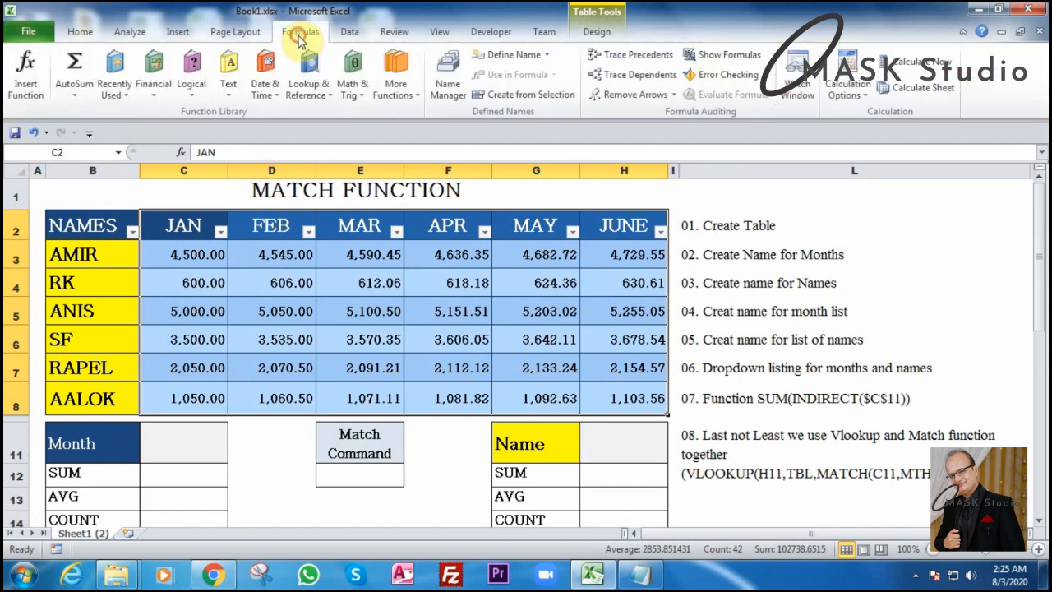
left_click(503, 97)
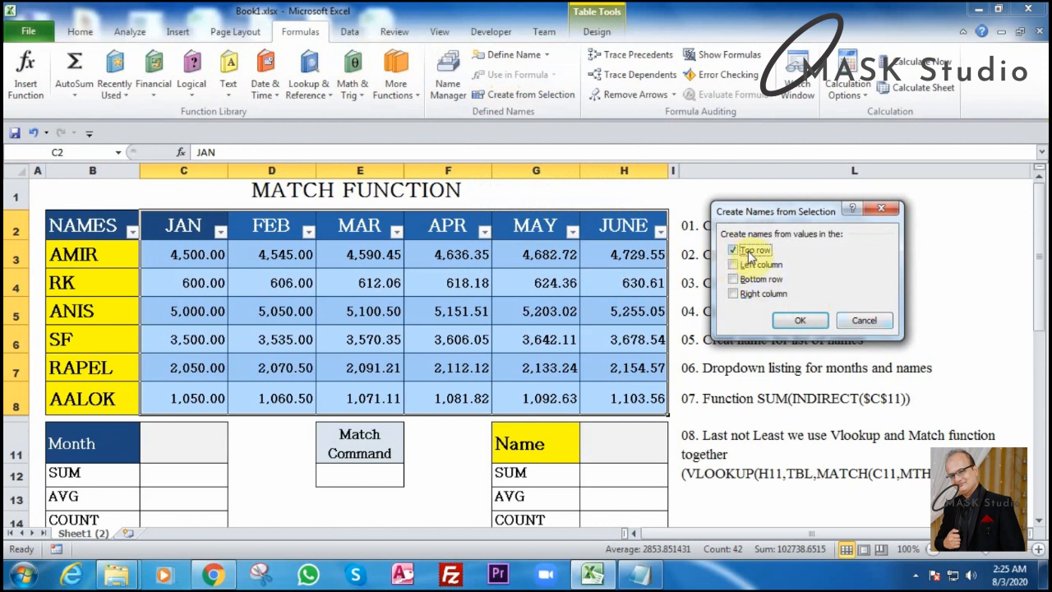
left_click(796, 322)
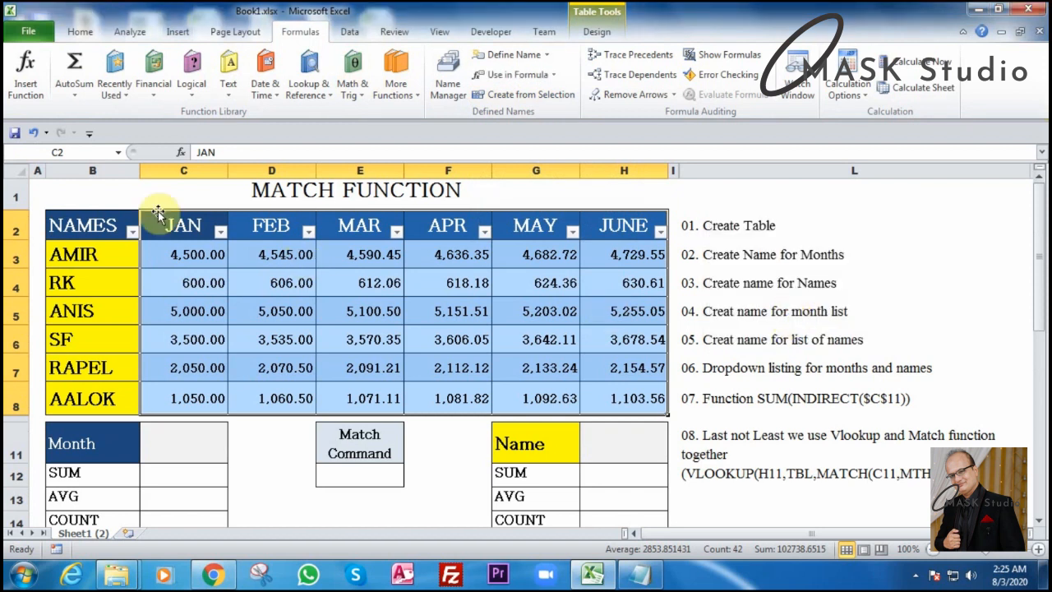
left_click(117, 153)
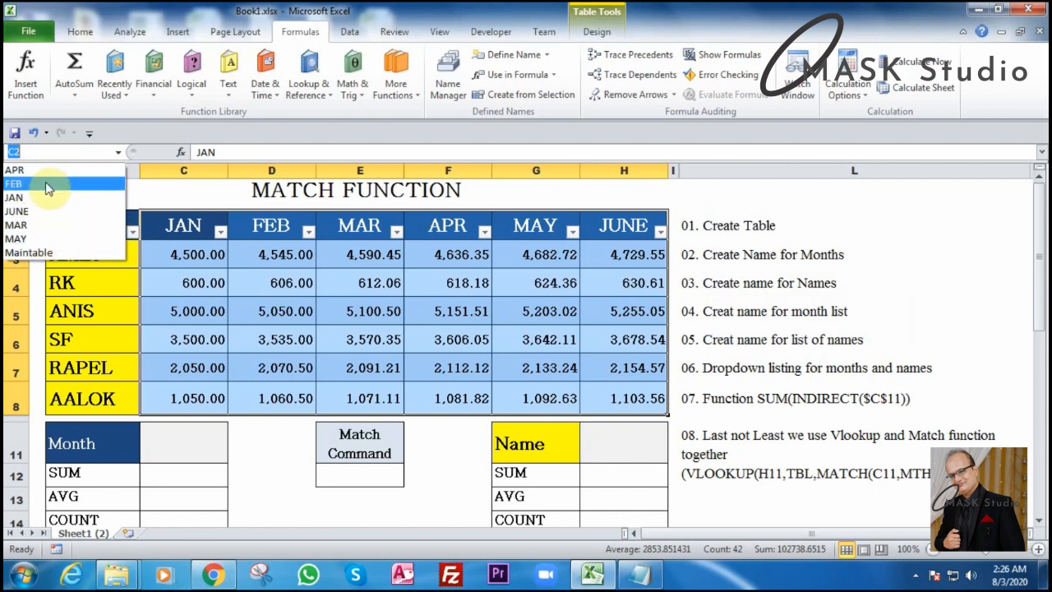
left_click(72, 146)
- Create named ranges for each person's row in B3:H8 from the left column, and check the list of names
left_click_drag(103, 254, 621, 400)
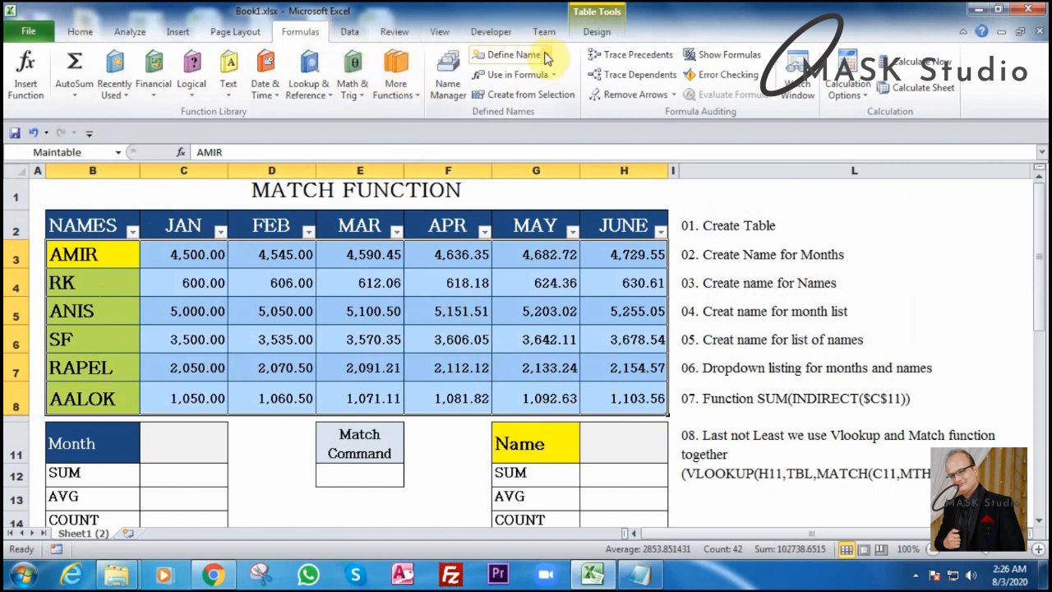
left_click(567, 97)
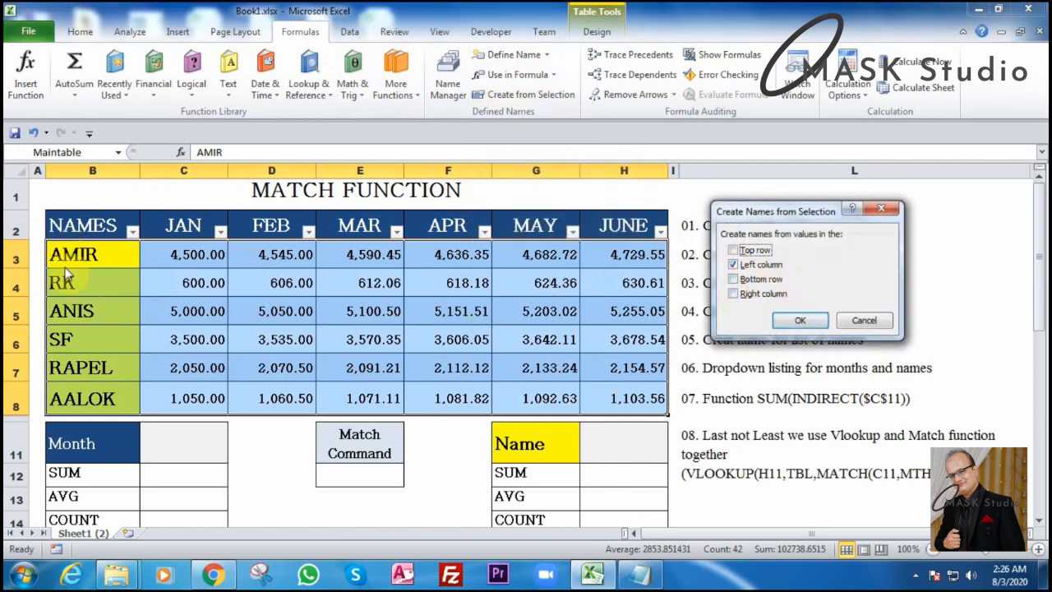
left_click(797, 322)
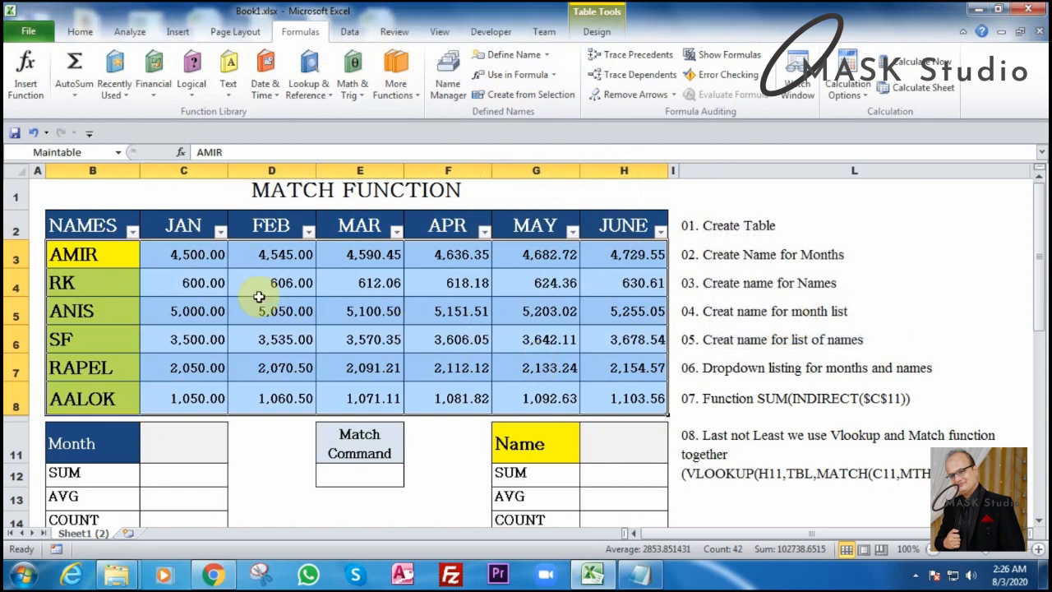
left_click(119, 153)
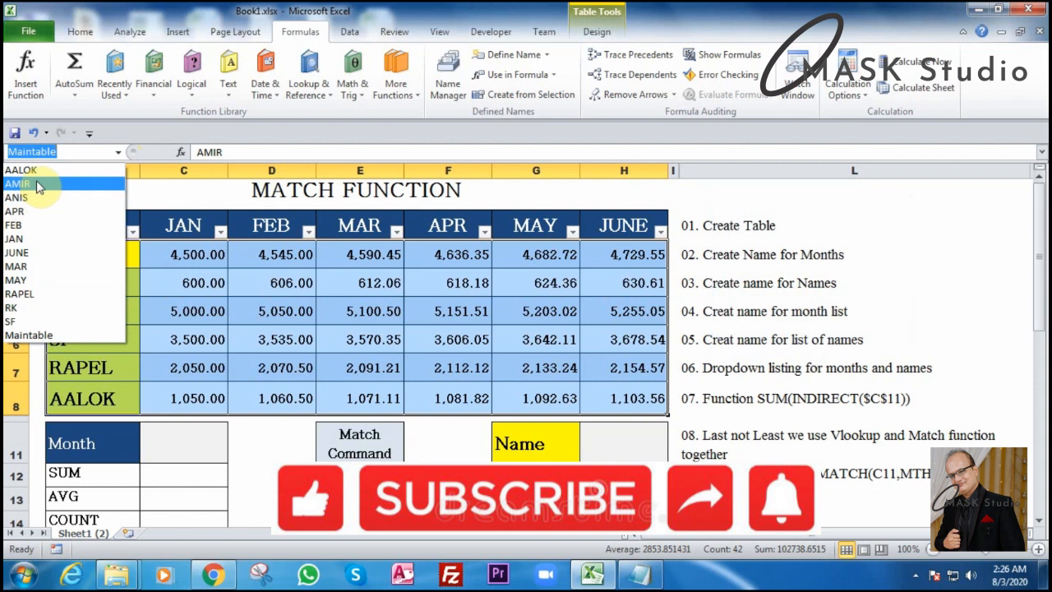
left_click(287, 444)
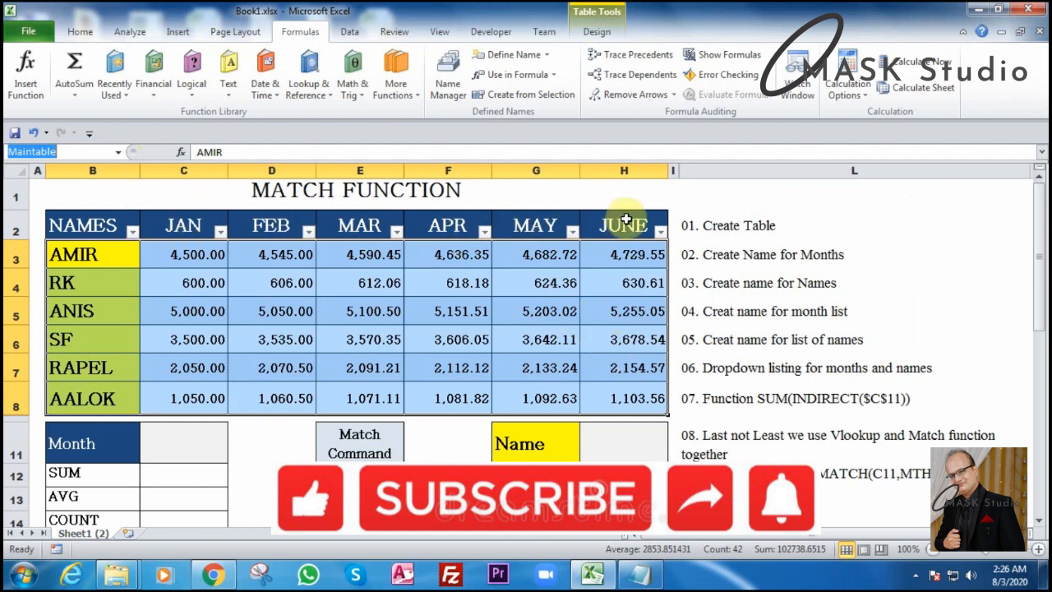
left_click(390, 309)
- Define the workbook name Monthlist for the month headers JAN to JUNE in C2:H2
left_click_drag(184, 224, 623, 228)
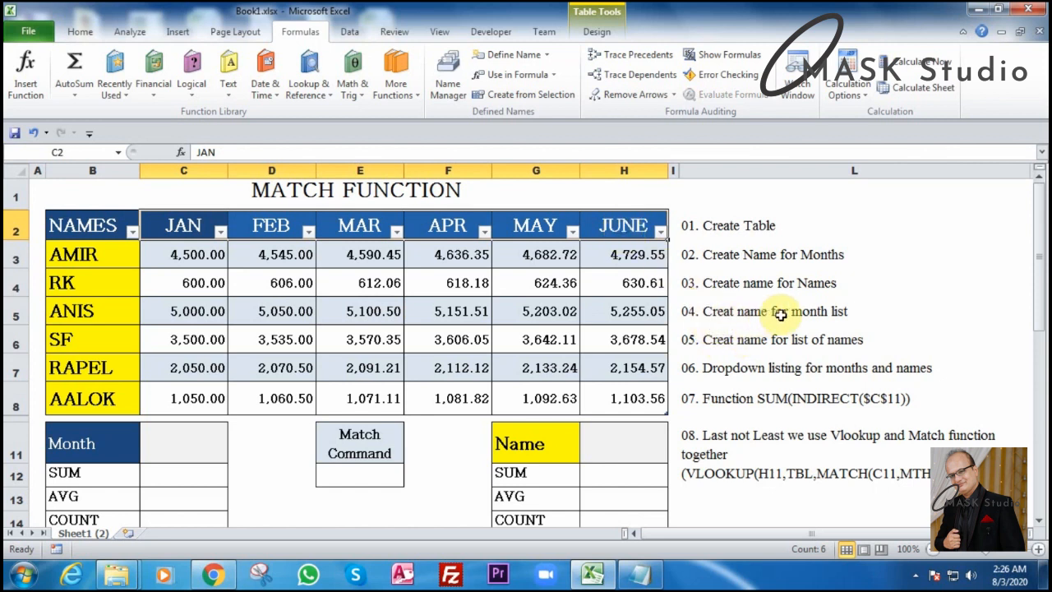
left_click(518, 55)
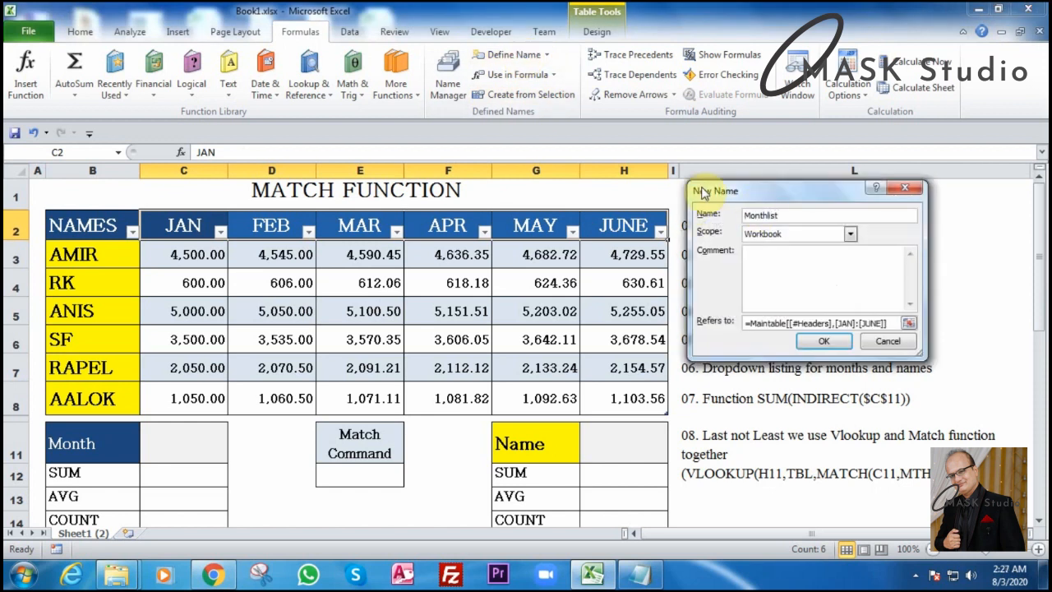
left_click(823, 340)
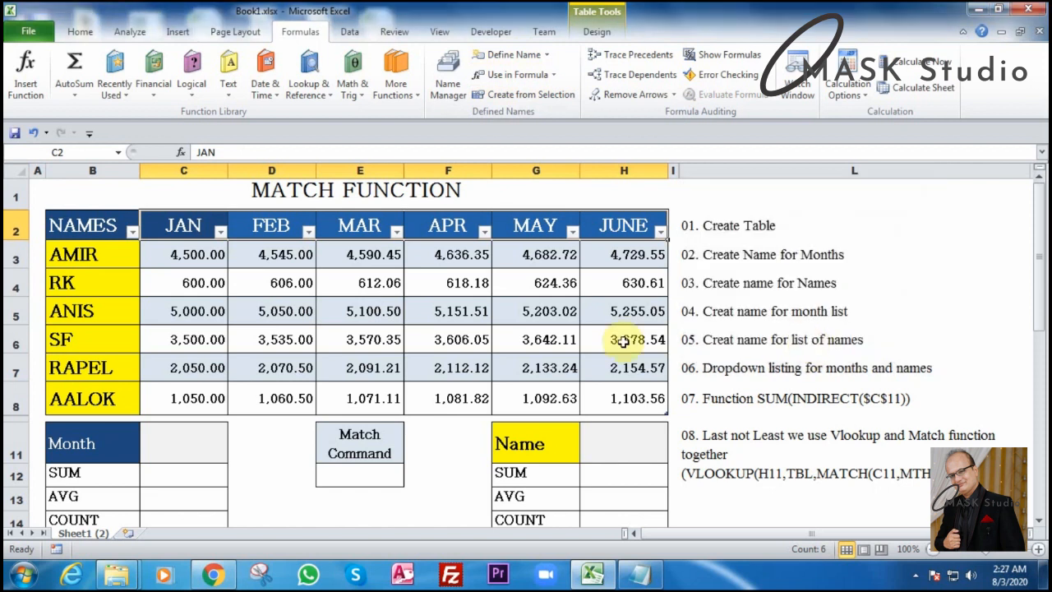
- Define the workbook name Namelist for the entries of the NAMES column in B3:B8
left_click_drag(89, 256, 71, 400)
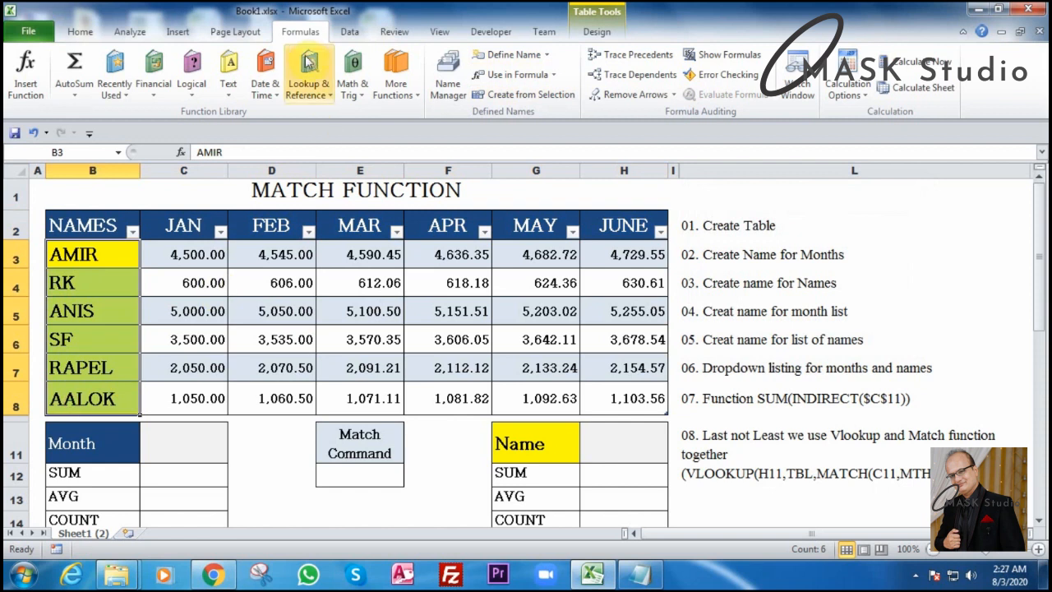
left_click(507, 55)
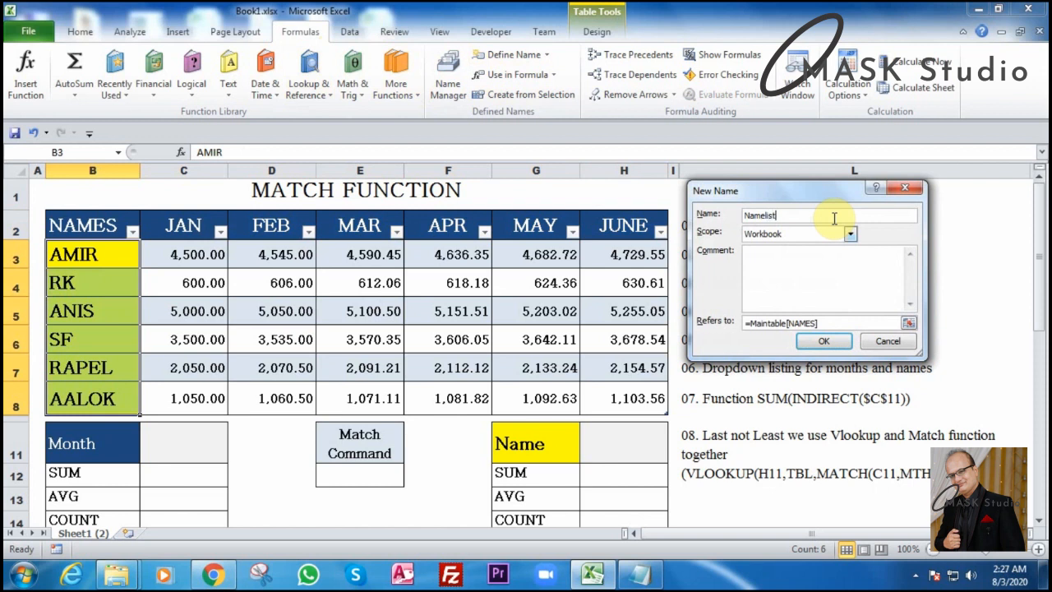
left_click(824, 341)
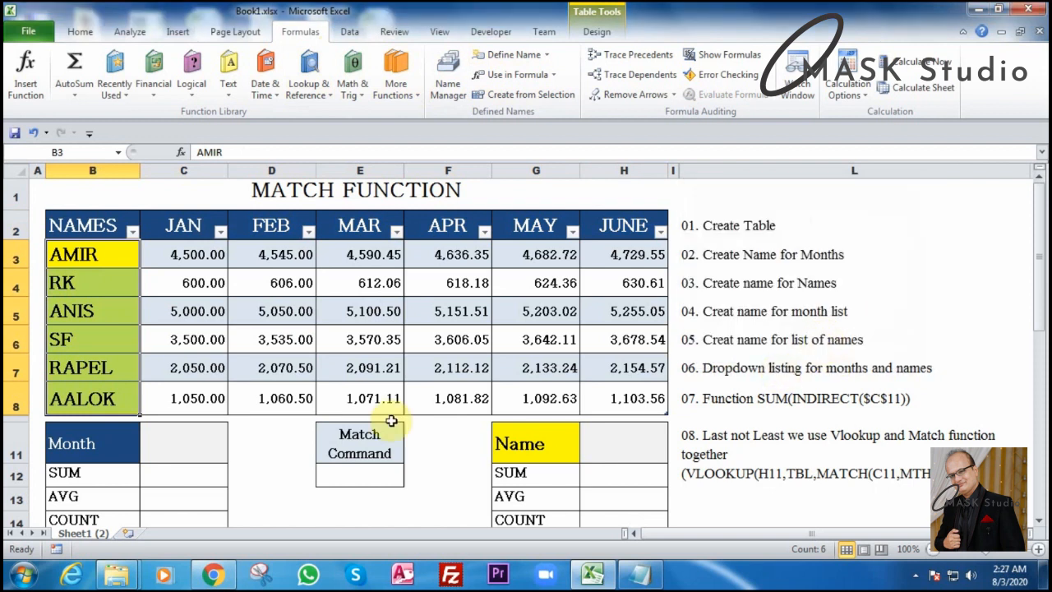
- Jump to the Monthlist and Namelist ranges to check which cells each one covers
left_click(122, 156)
left_click(47, 296)
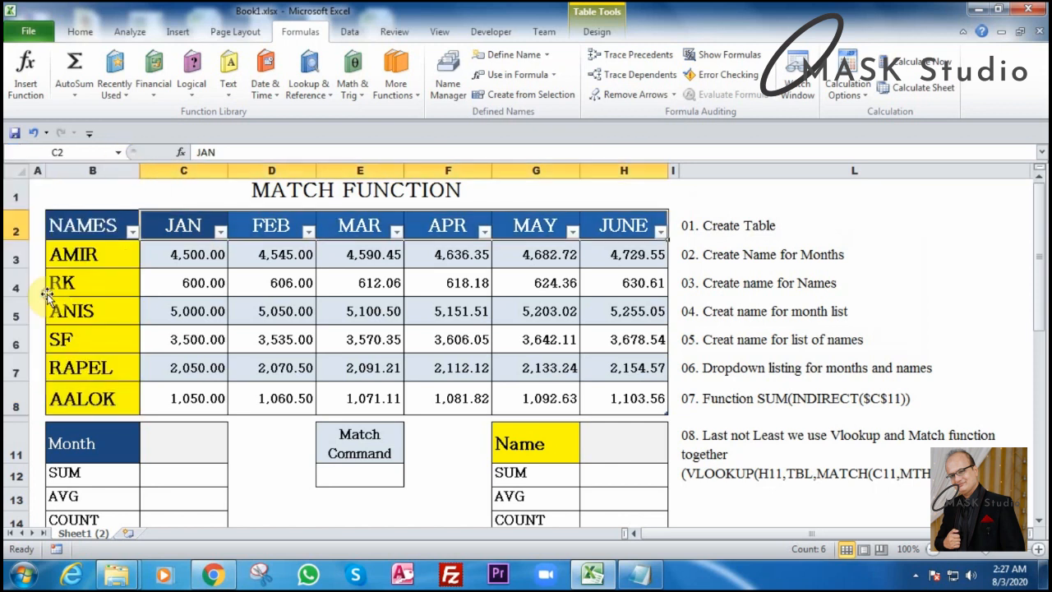
left_click(118, 152)
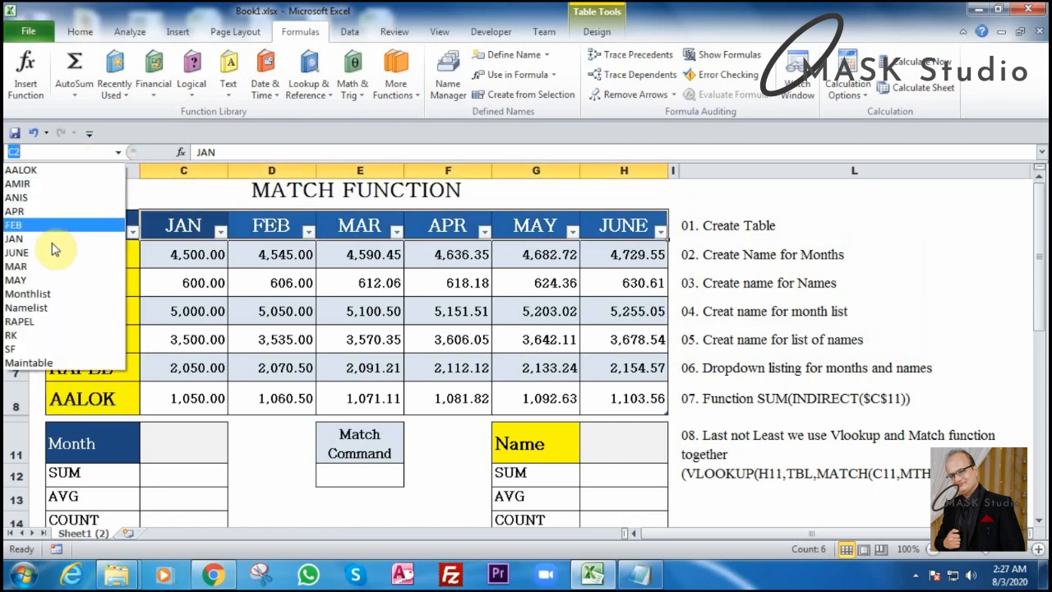
left_click(42, 306)
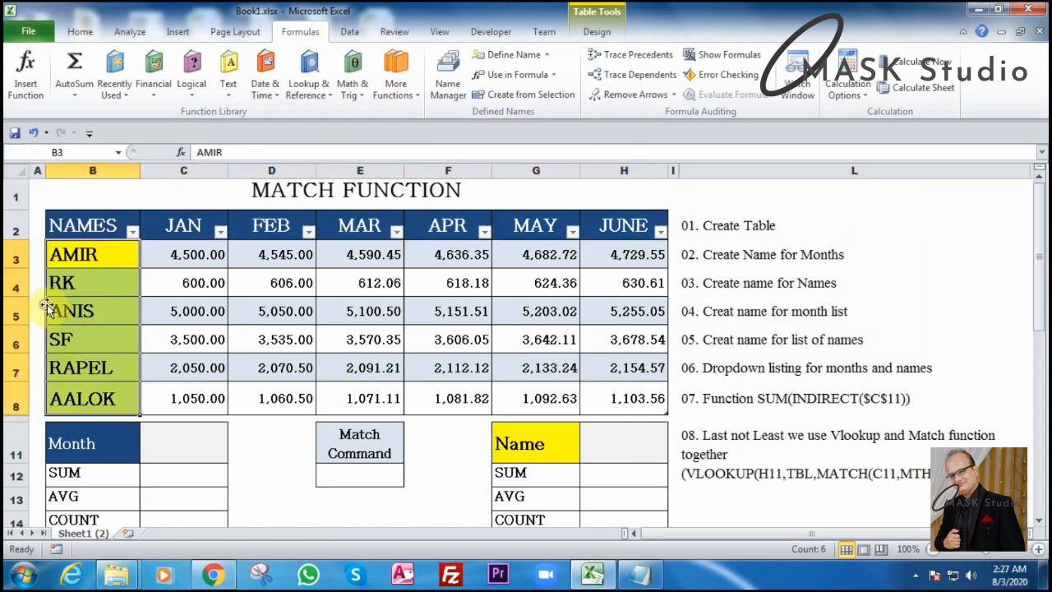
- Add a list validation dropdown to the Month cell C11 with Monthlist as its source, and check its entries
left_click(195, 446)
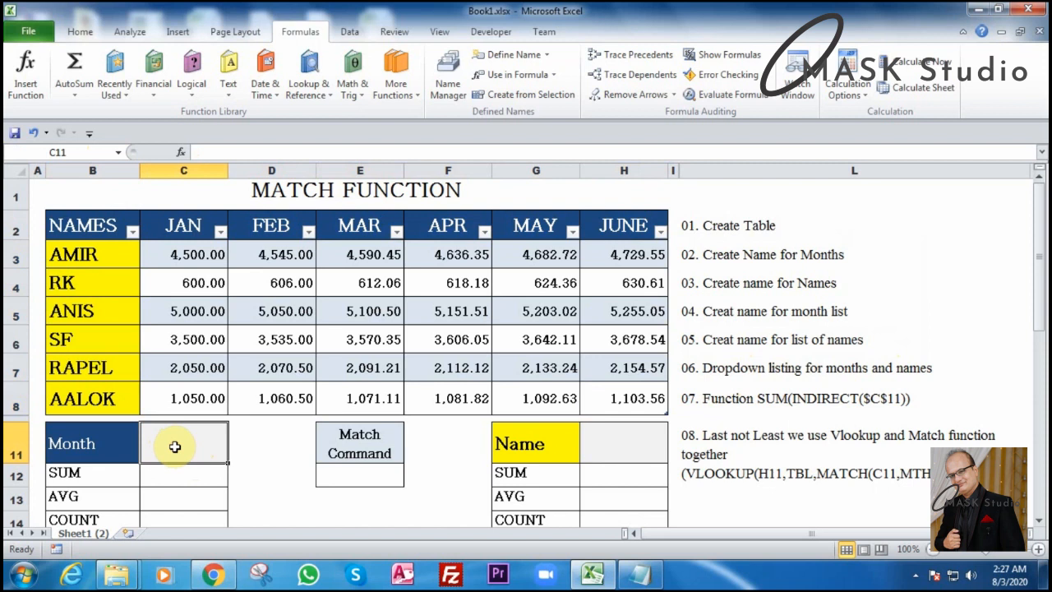
left_click(350, 30)
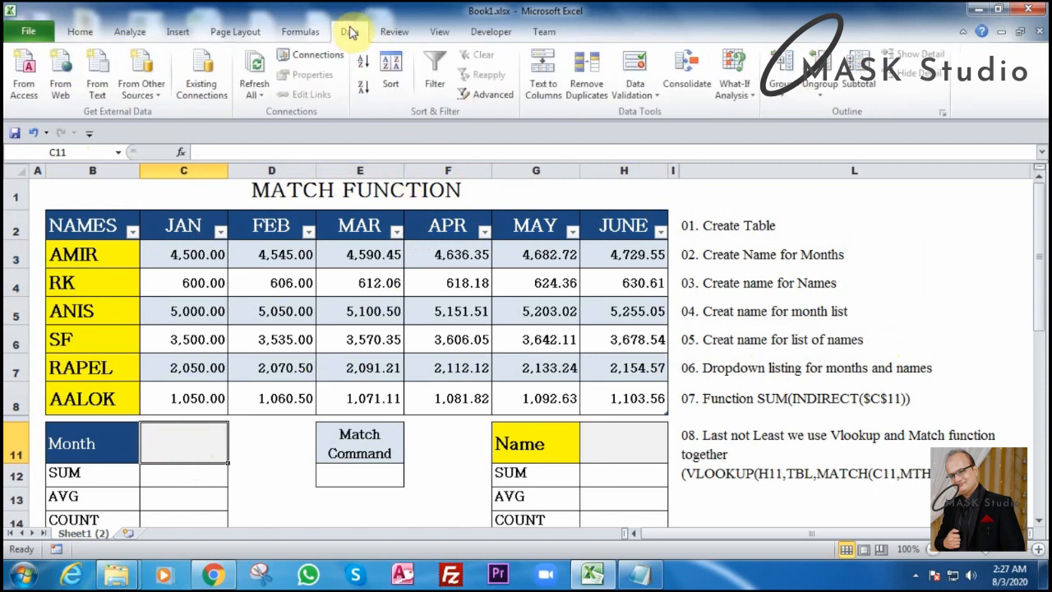
left_click(630, 96)
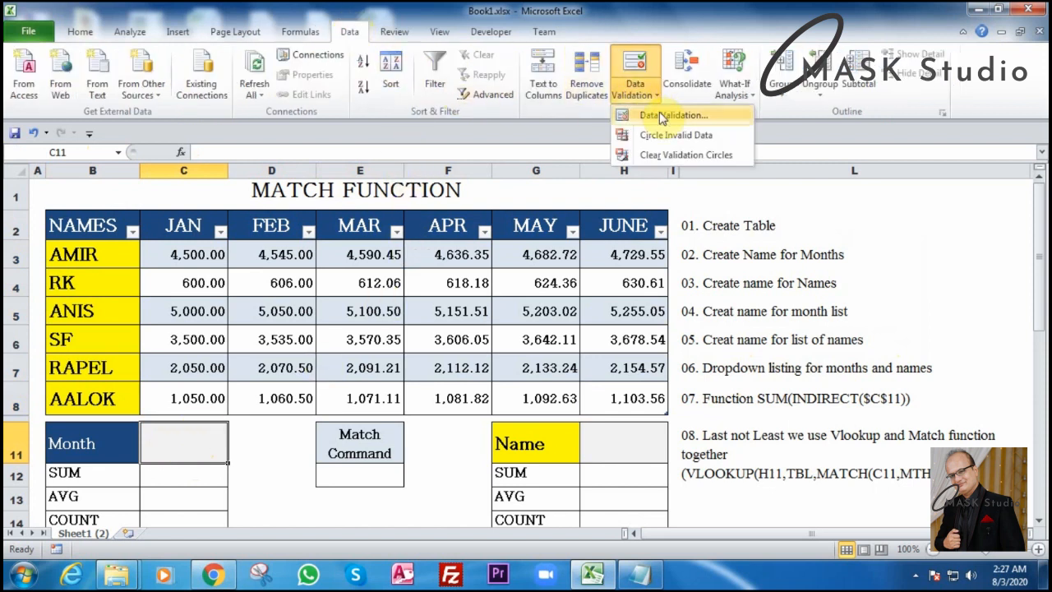
left_click(662, 116)
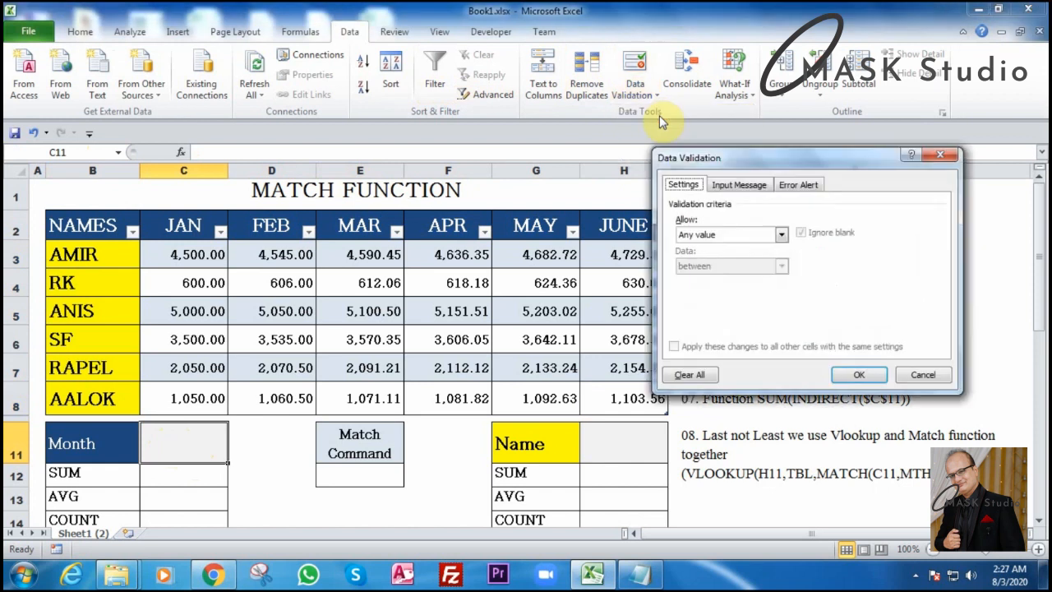
left_click(759, 235)
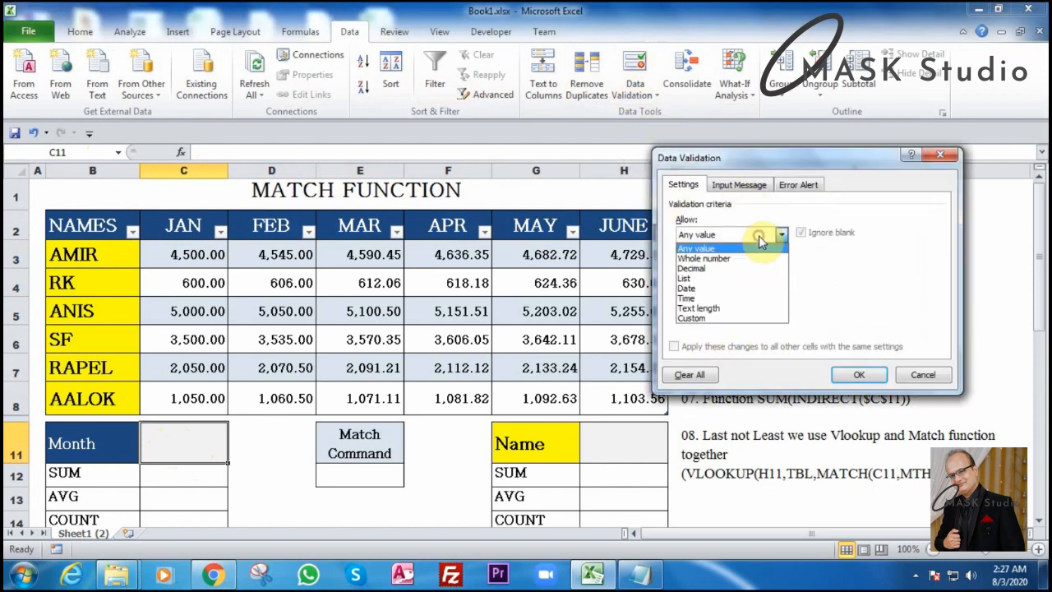
left_click(737, 282)
left_click(723, 295)
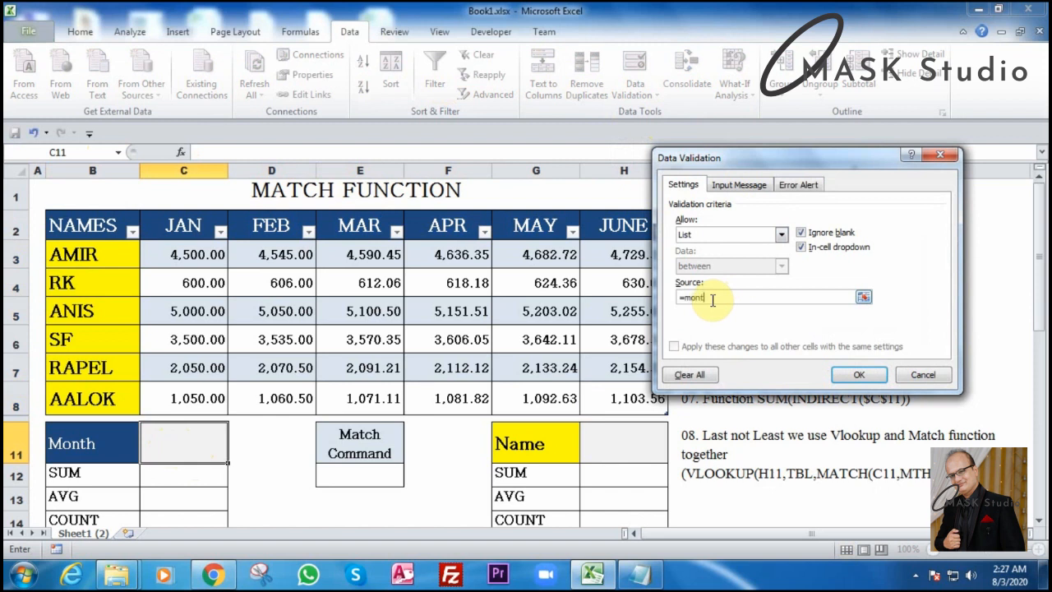
left_click(855, 376)
left_click(235, 456)
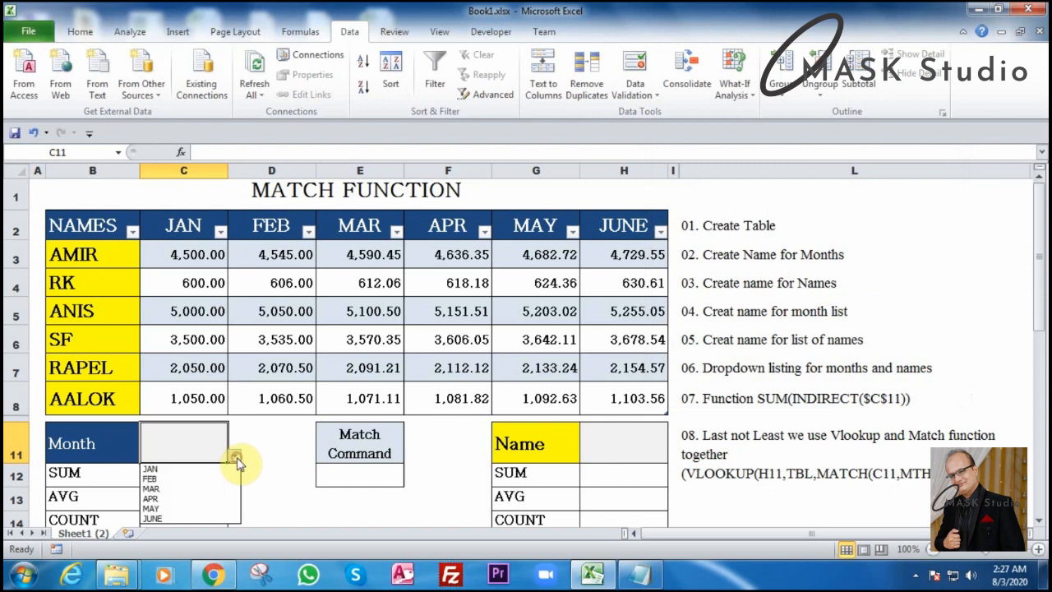
left_click(236, 458)
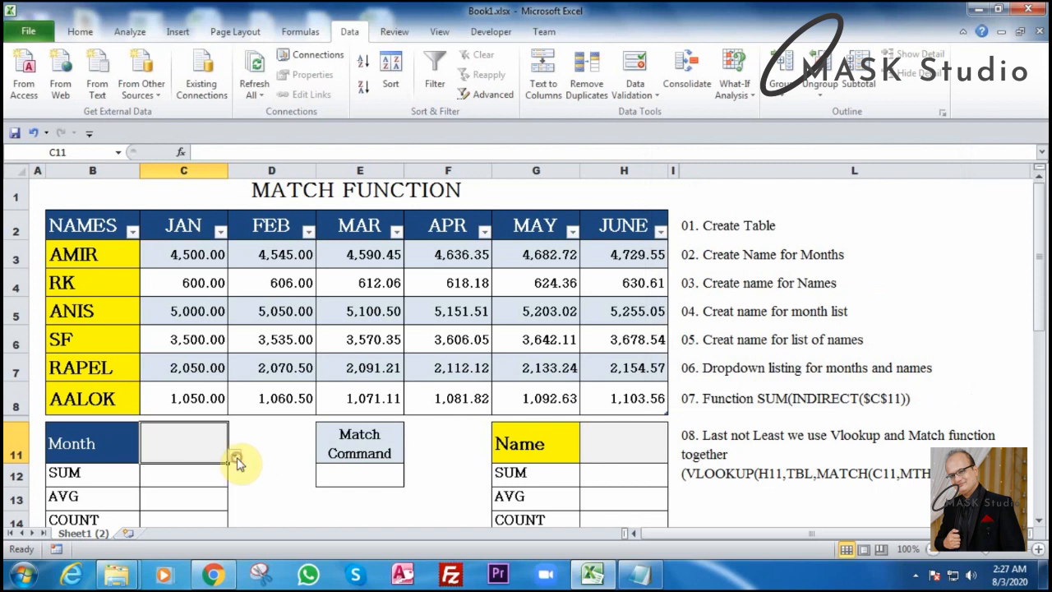
- Add a list validation dropdown to the Name cell H11 with Namelist as its source, and check its entries
left_click(622, 439)
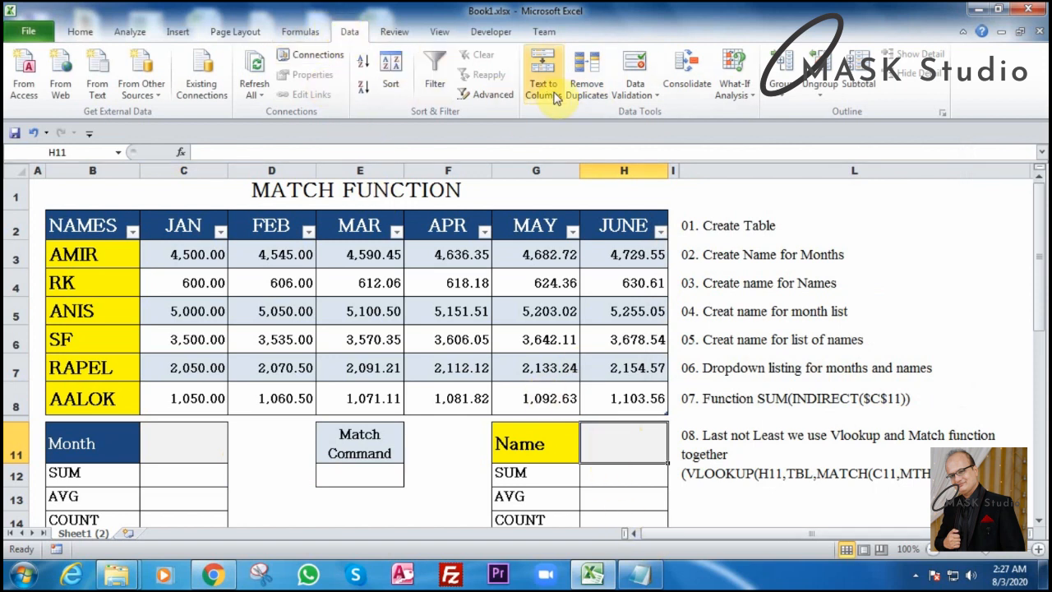
left_click(636, 94)
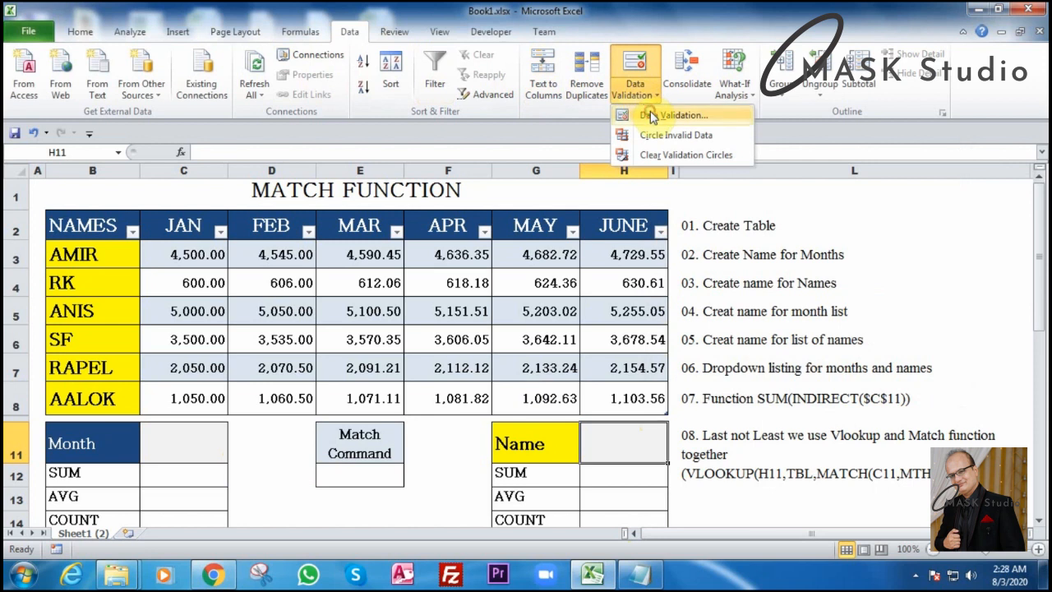
left_click(651, 115)
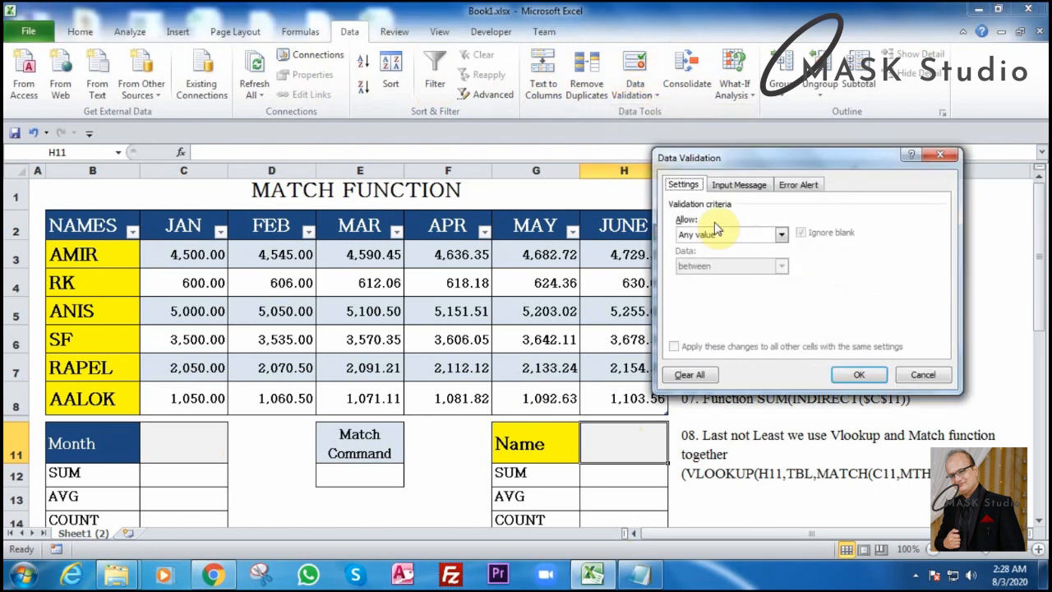
left_click(782, 234)
left_click(747, 279)
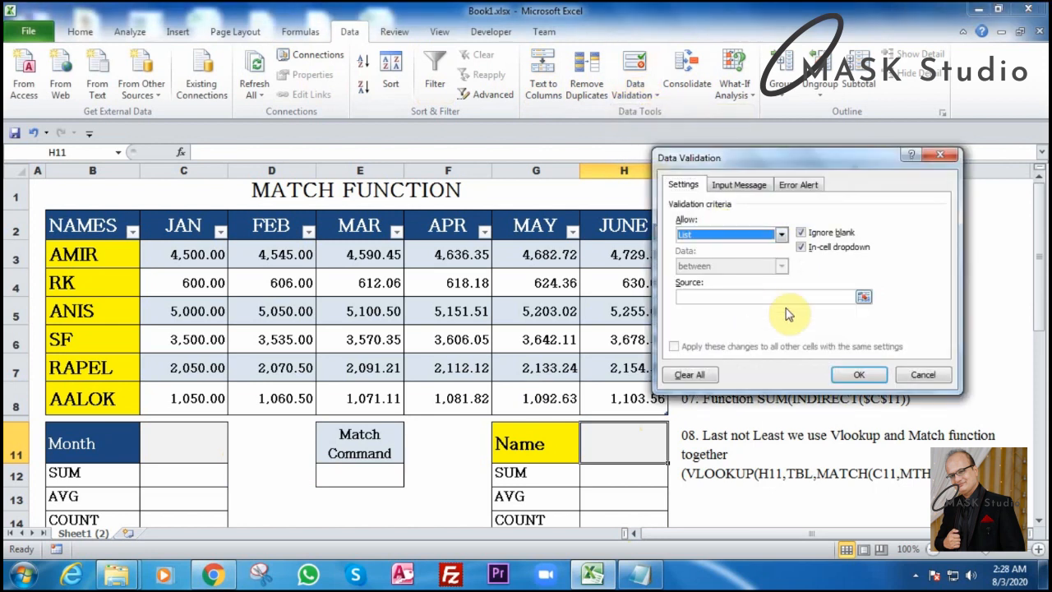
left_click(770, 300)
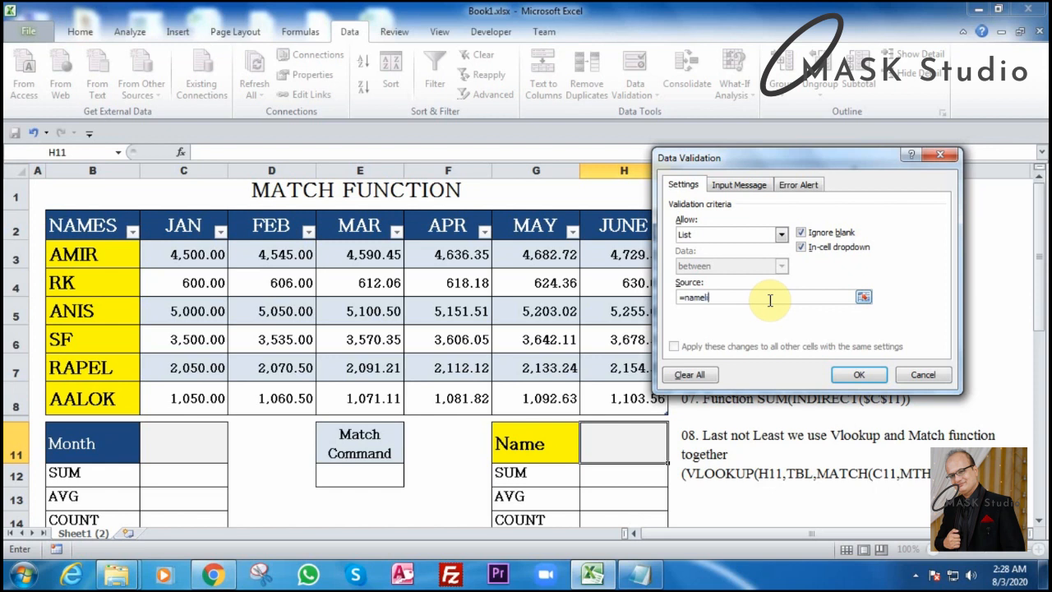
left_click(857, 374)
left_click(673, 455)
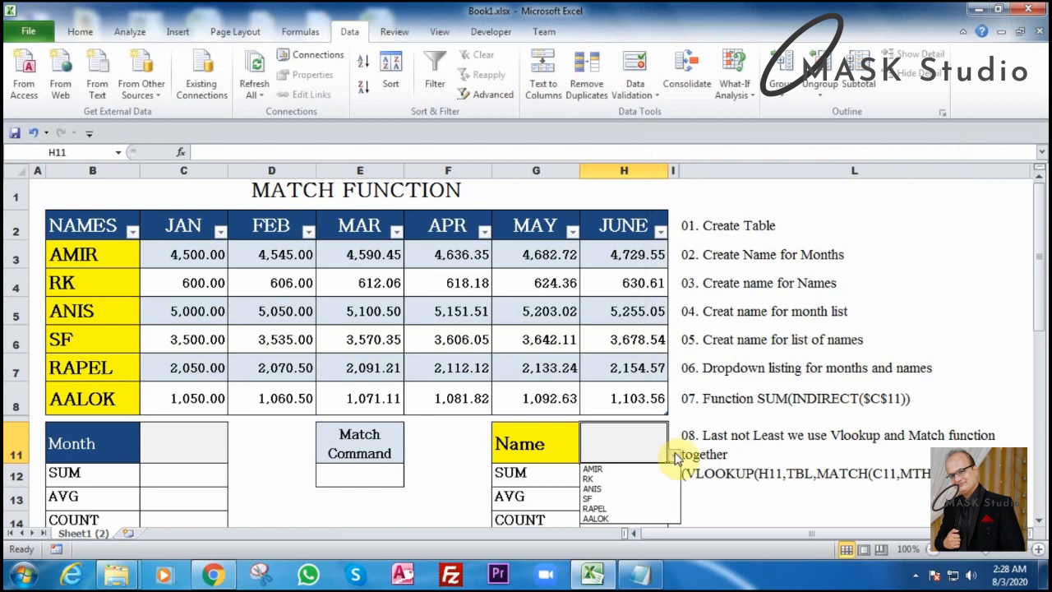
left_click(674, 455)
- Try the dropdown in the Month cell C11 and set the month to MAR
scroll(423, 477, "down", 1)
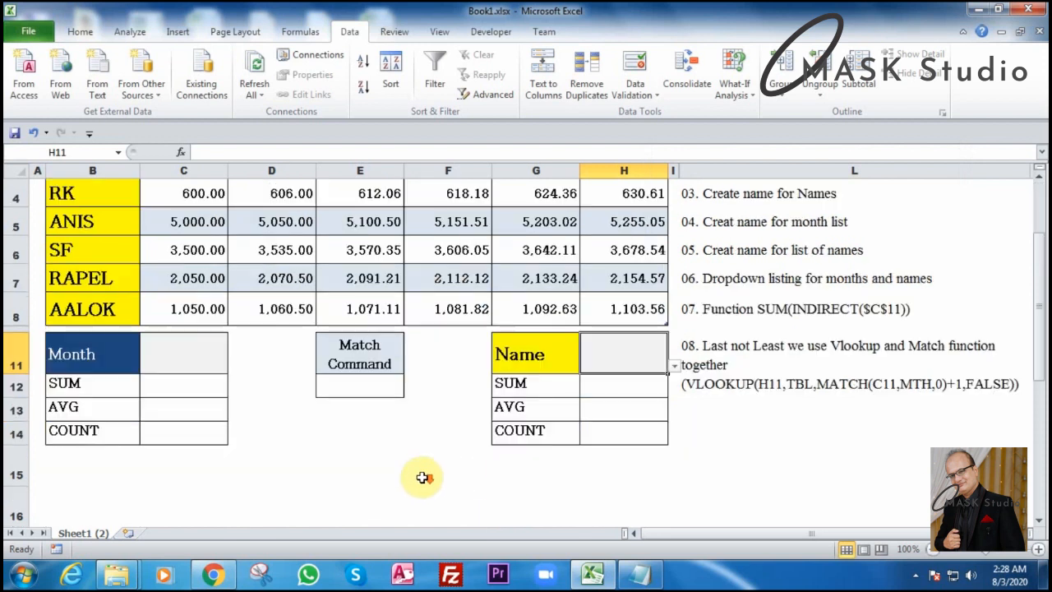
left_click(195, 351)
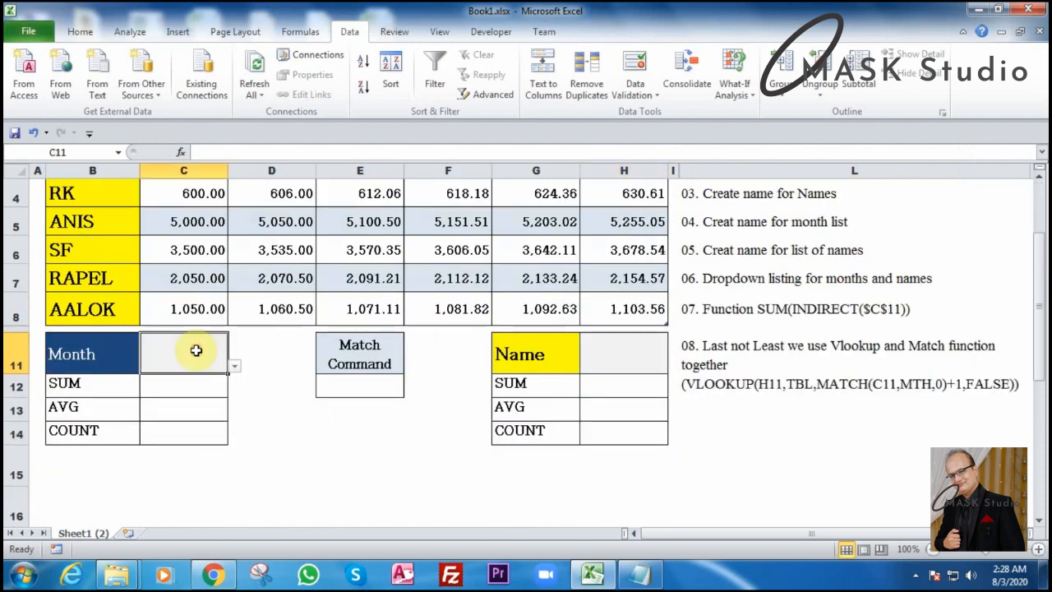
left_click(235, 367)
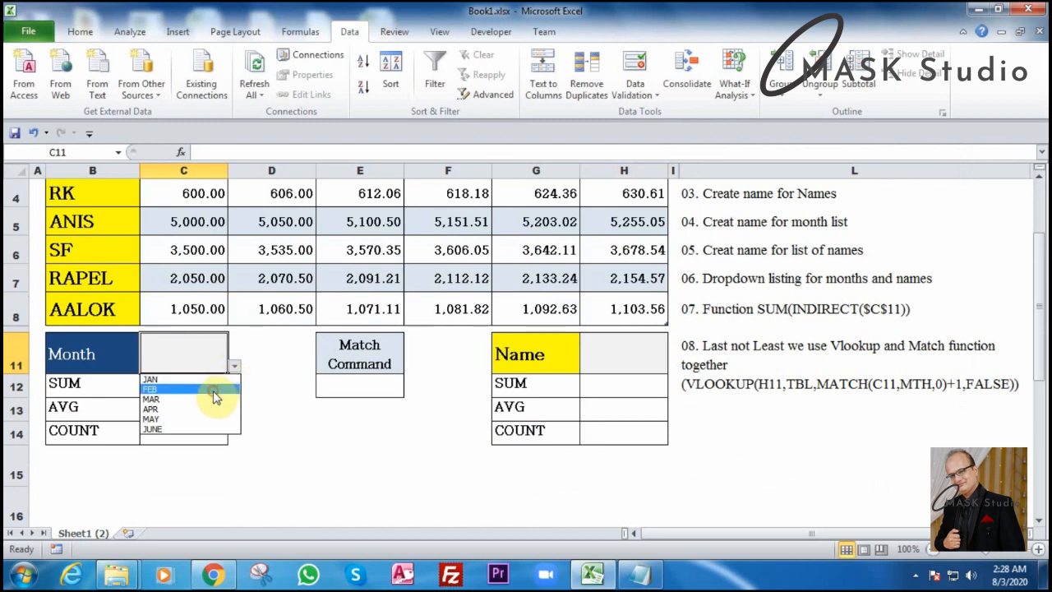
left_click(212, 392)
left_click(234, 367)
left_click(214, 400)
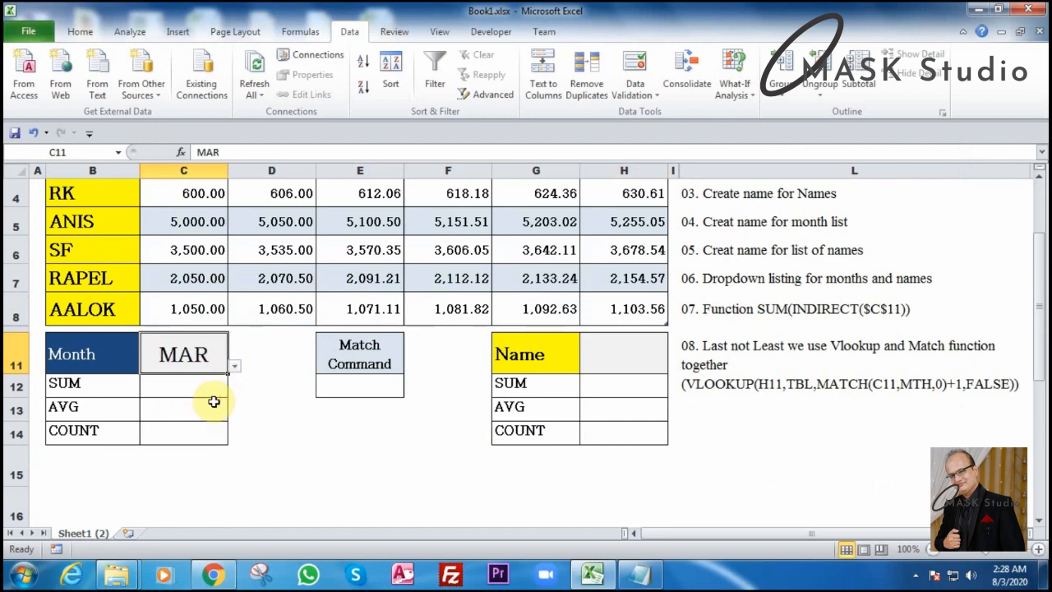
- Enter the formula =INDIRECT(C11) in the month block's SUM cell C12
left_click(183, 386)
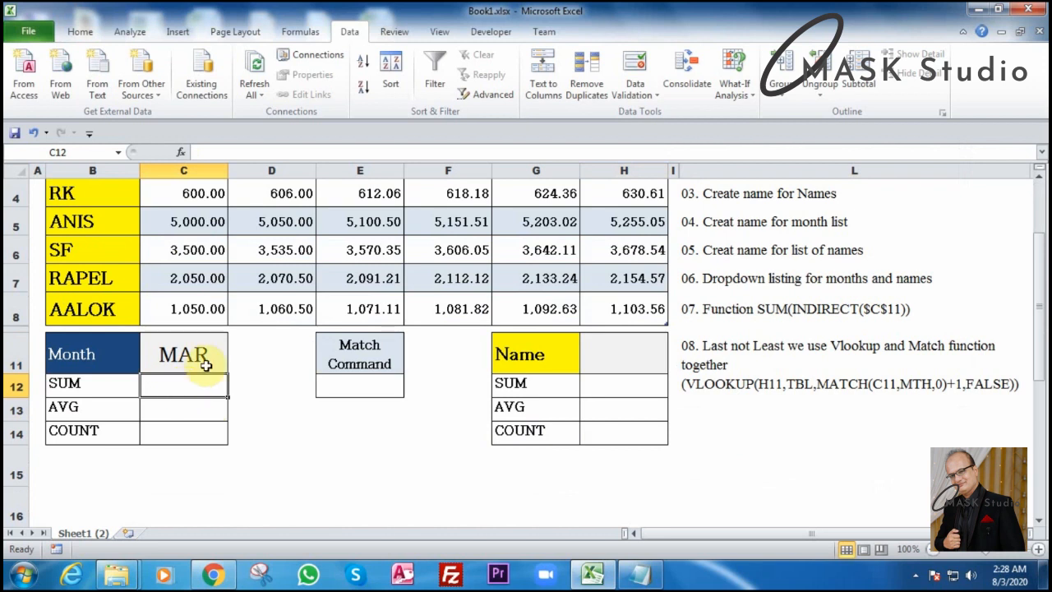
type("=")
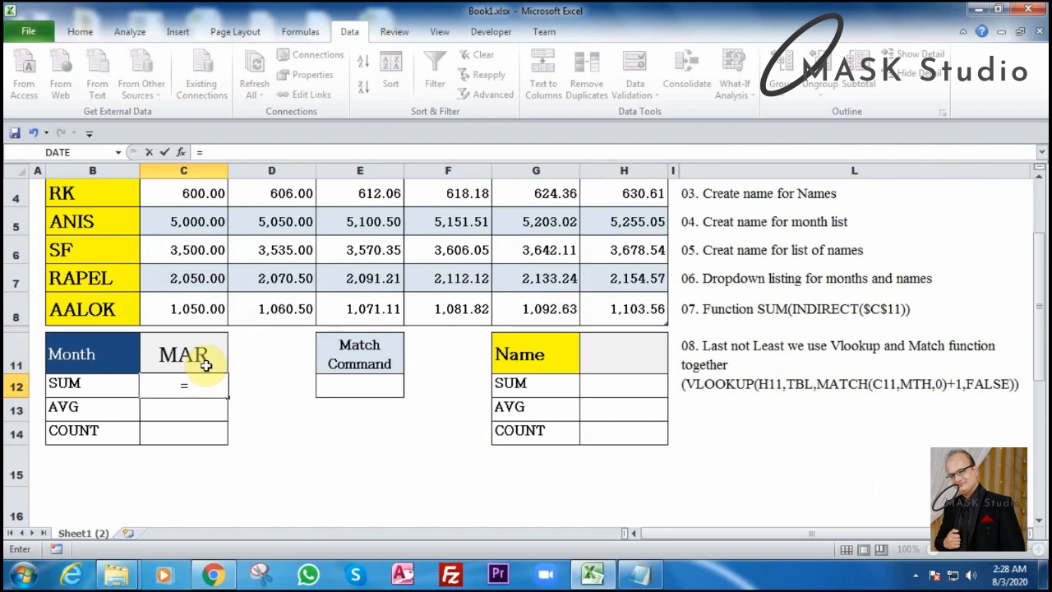
type("direct")
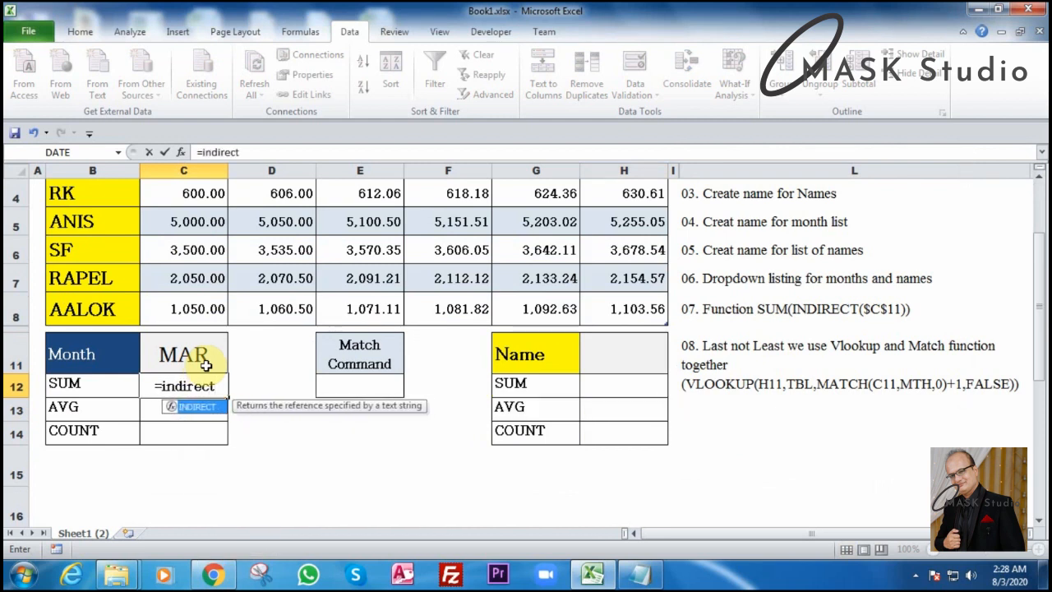
type("(")
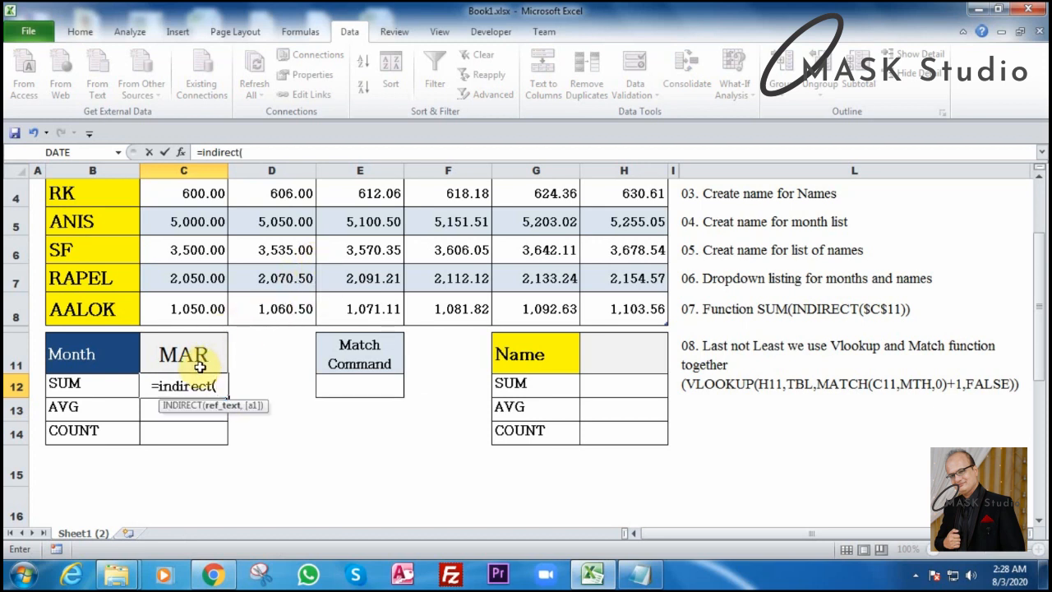
left_click(197, 358)
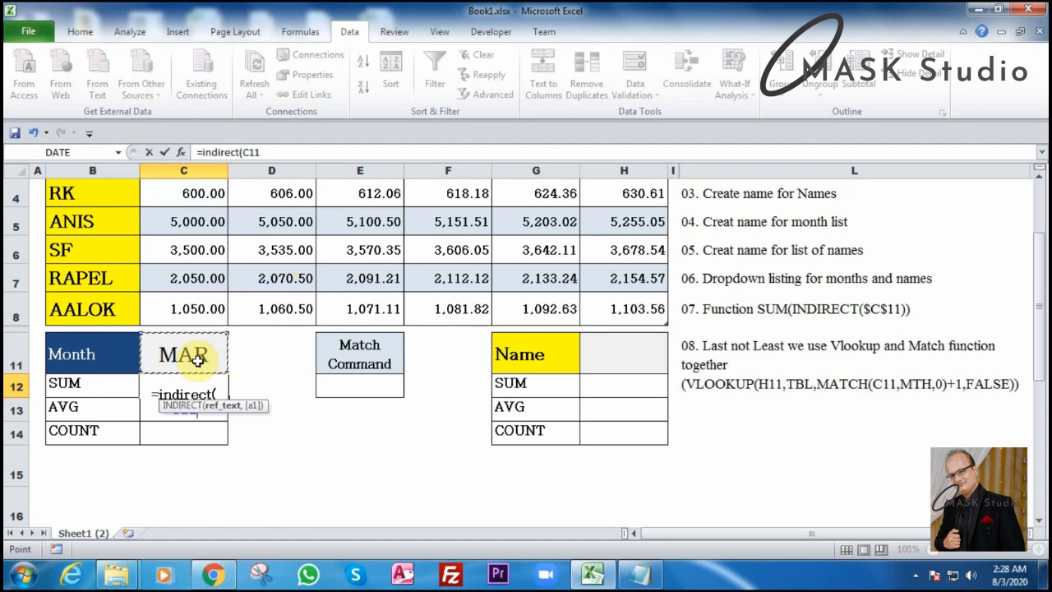
type(")")
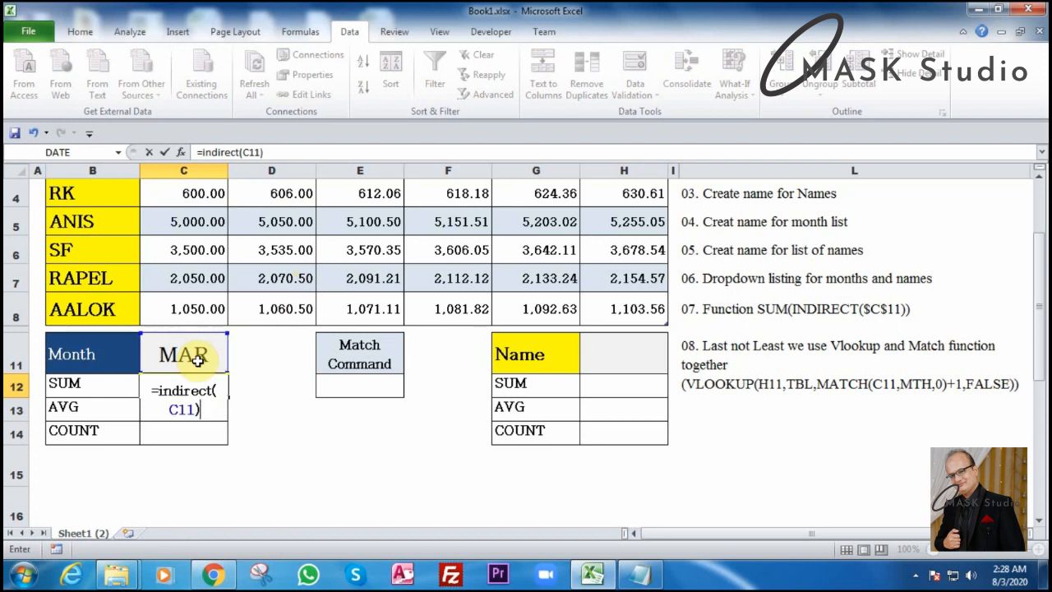
key("Return")
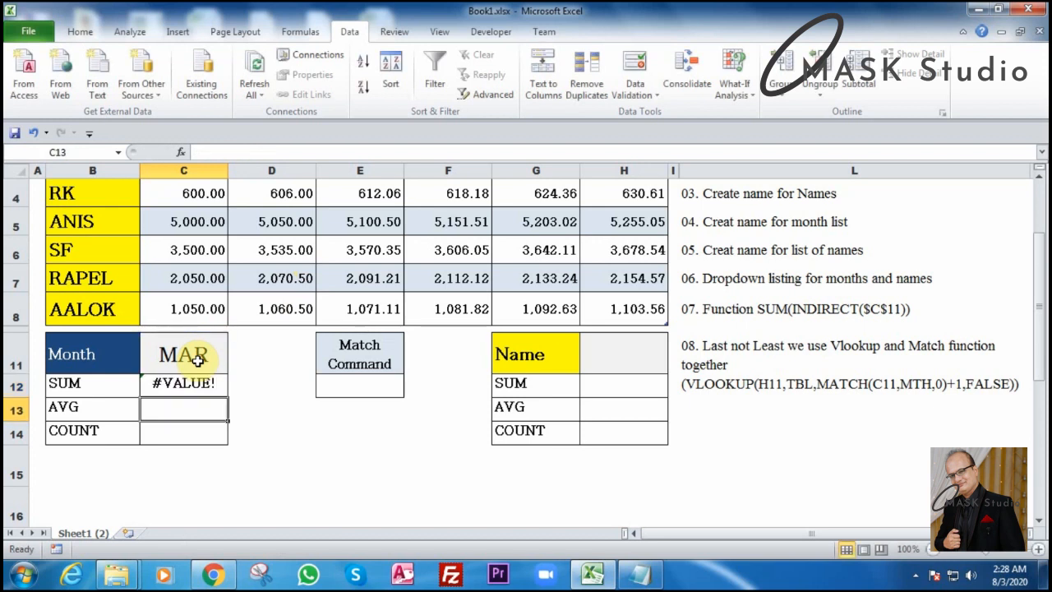
- Evaluate the INDIRECT formula of C12 in place to inspect the values it returns, and leave without changing the formula
left_click(185, 386)
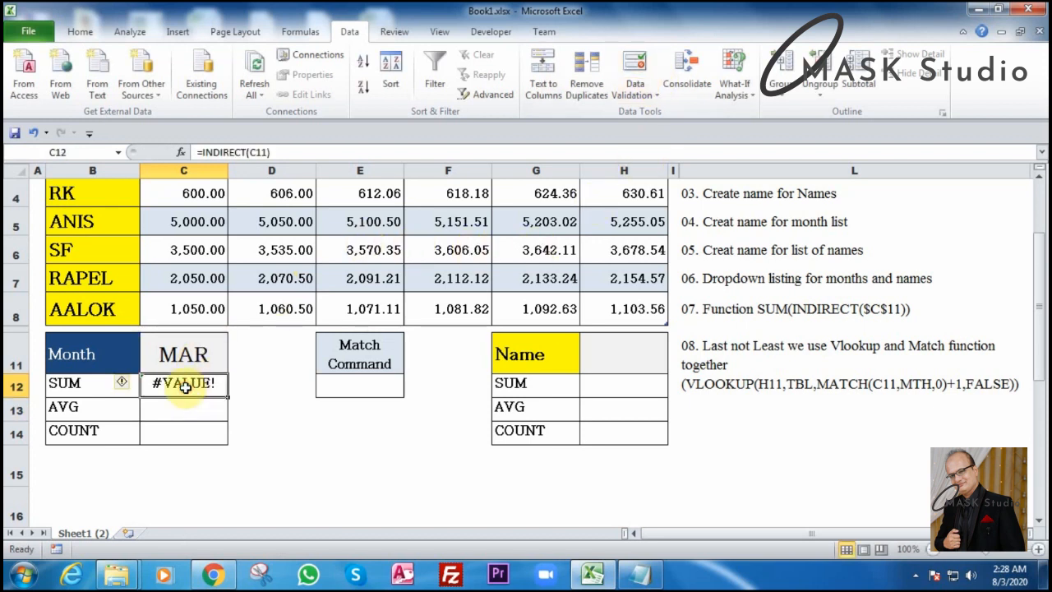
left_click(262, 152)
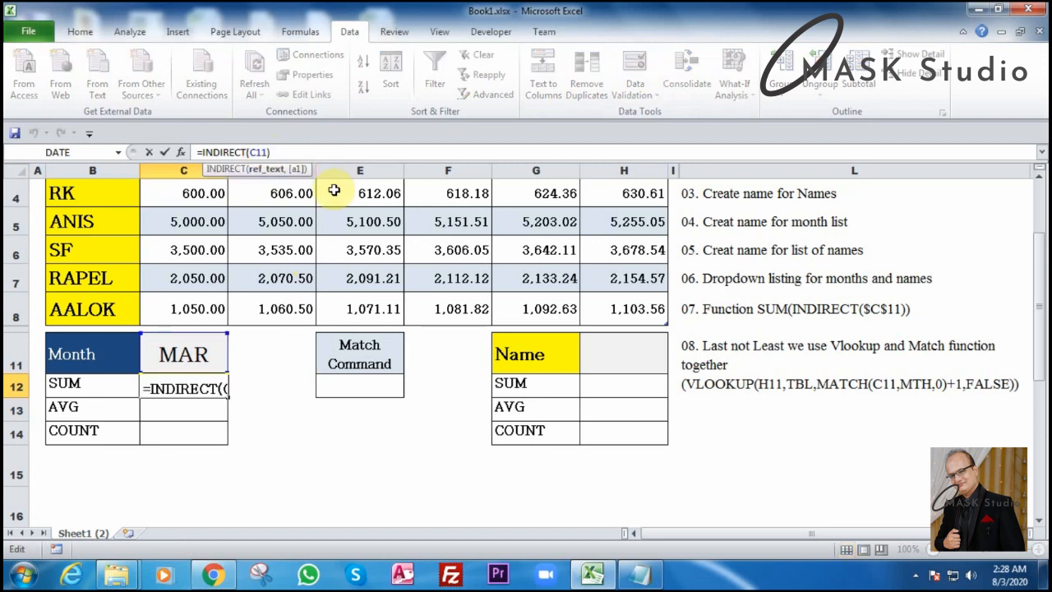
key("F3")
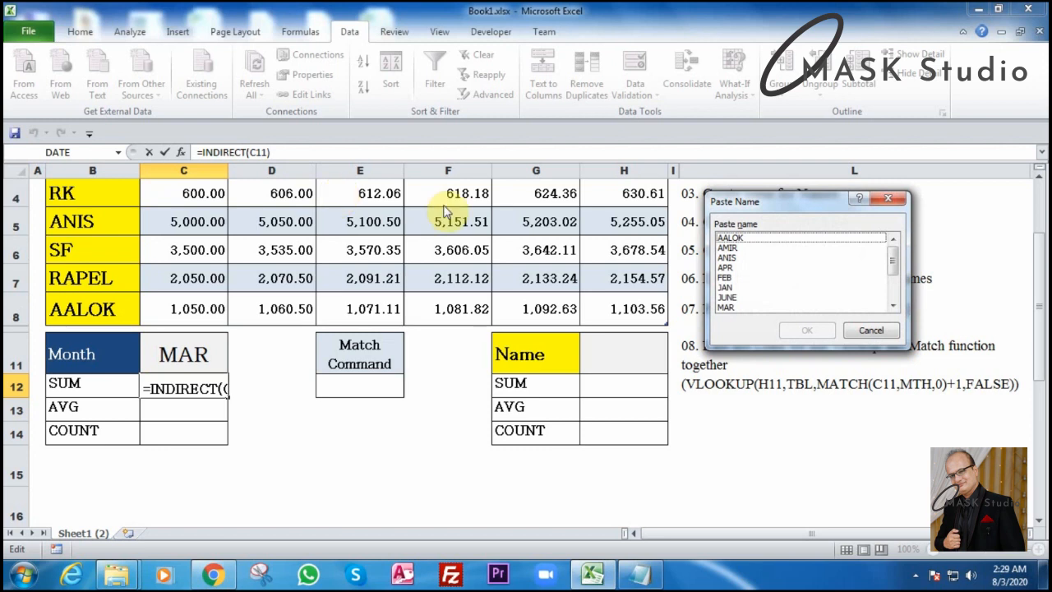
left_click(873, 330)
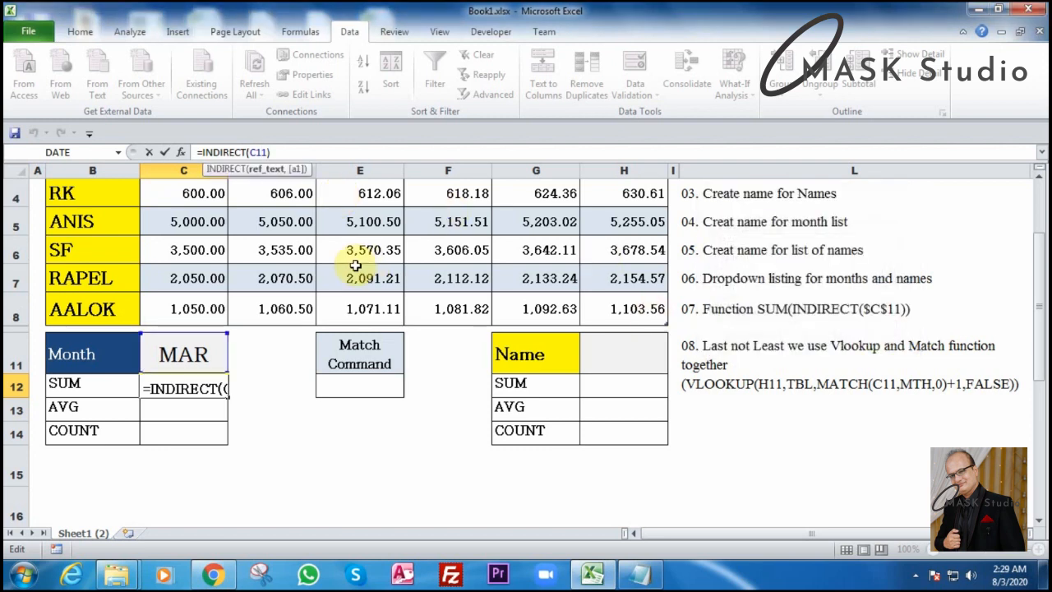
key("F9")
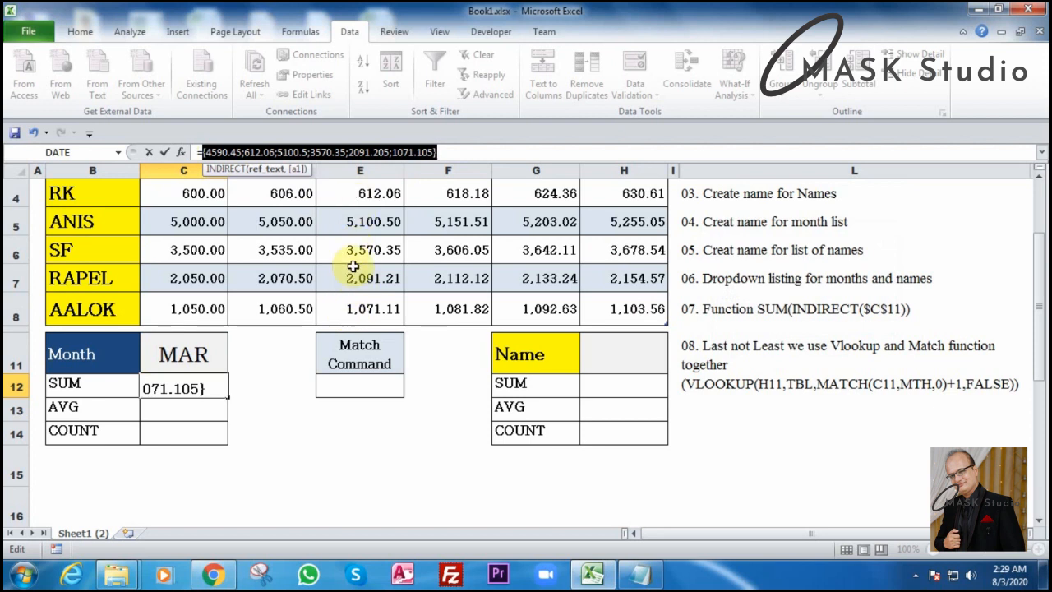
key("Escape")
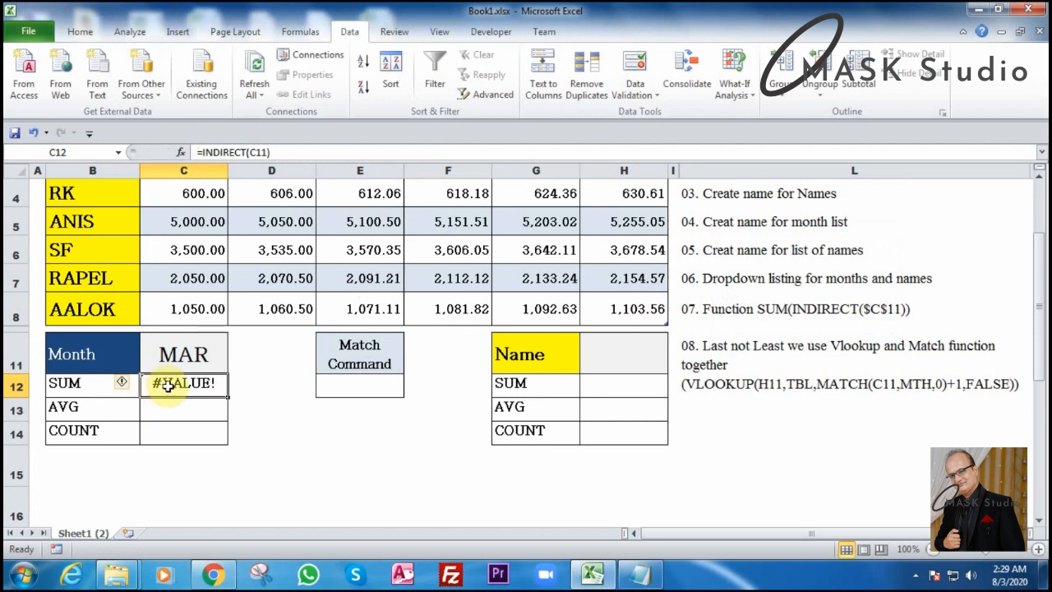
- Wrap the formula in C12 in a SUM function so it reads =SUM(INDIRECT(C11))
left_click(201, 152)
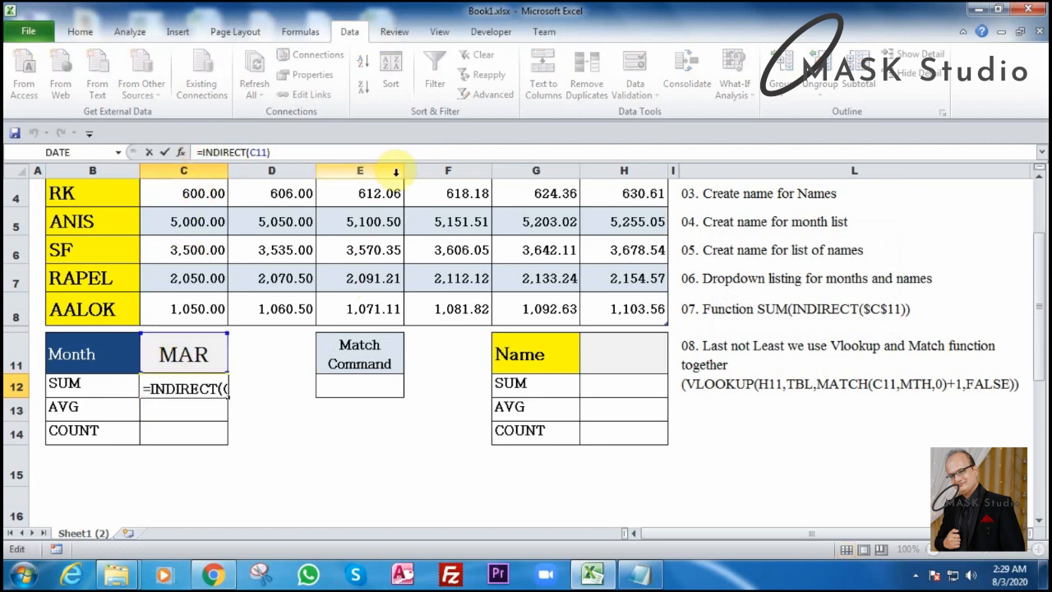
type("sum(")
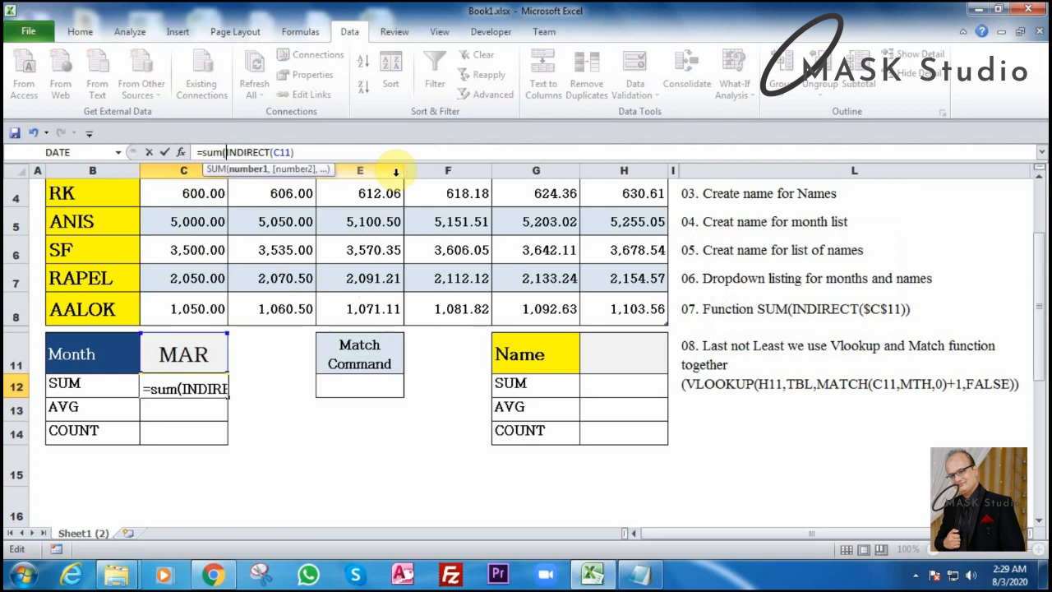
key("End")
type(")")
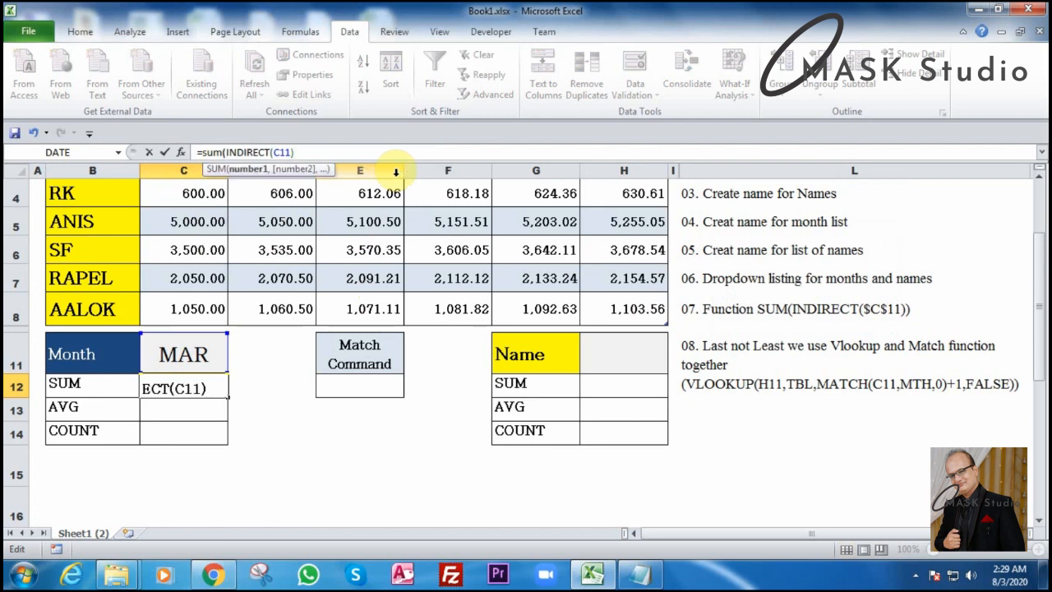
key("Return")
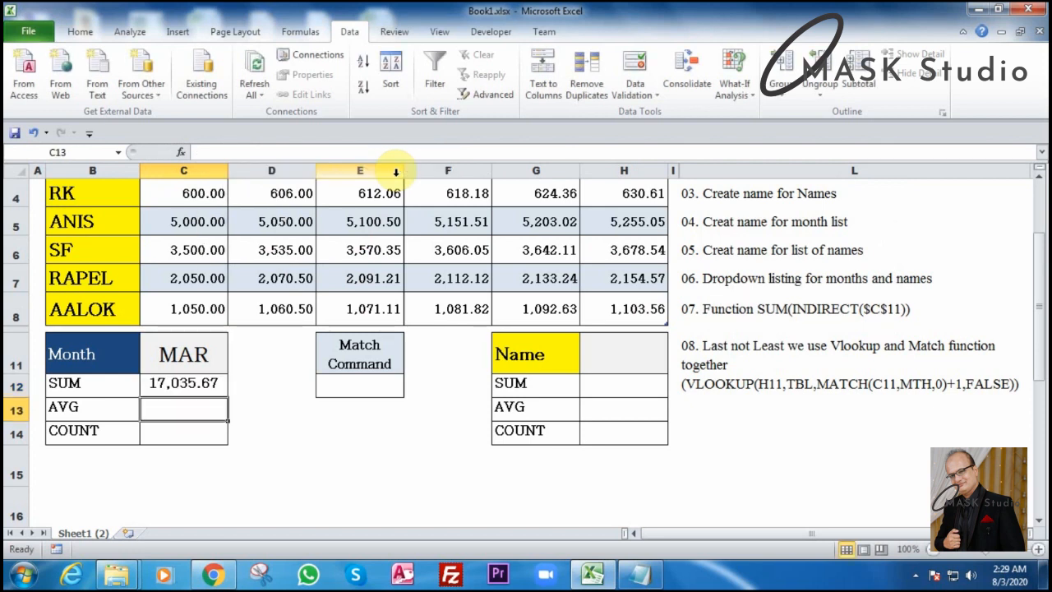
- Make the C11 reference in the C12 formula absolute as $C$11 and fill the formula down to C14
key("Up")
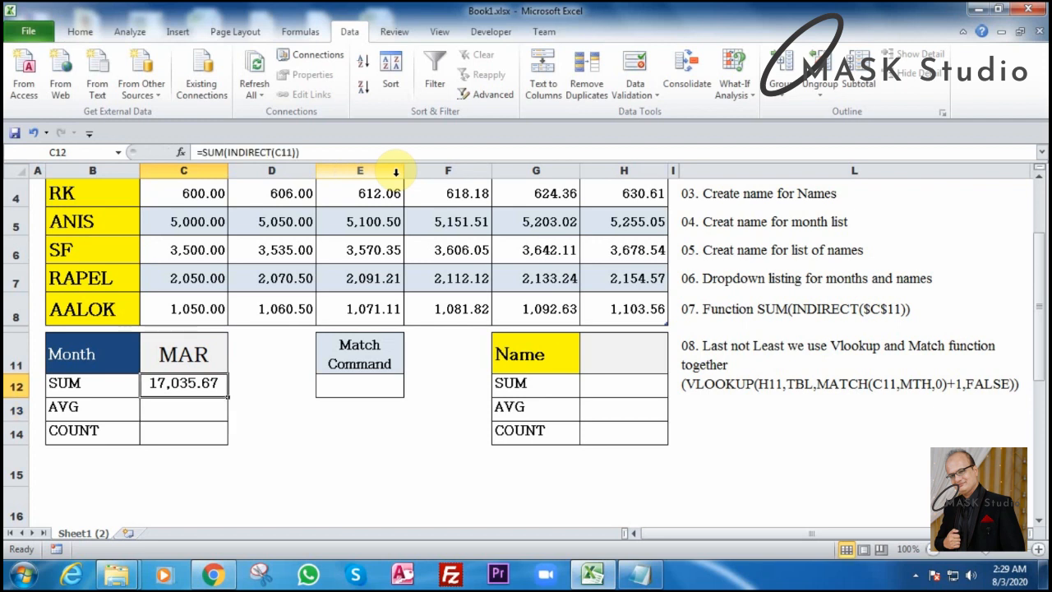
left_click(284, 152)
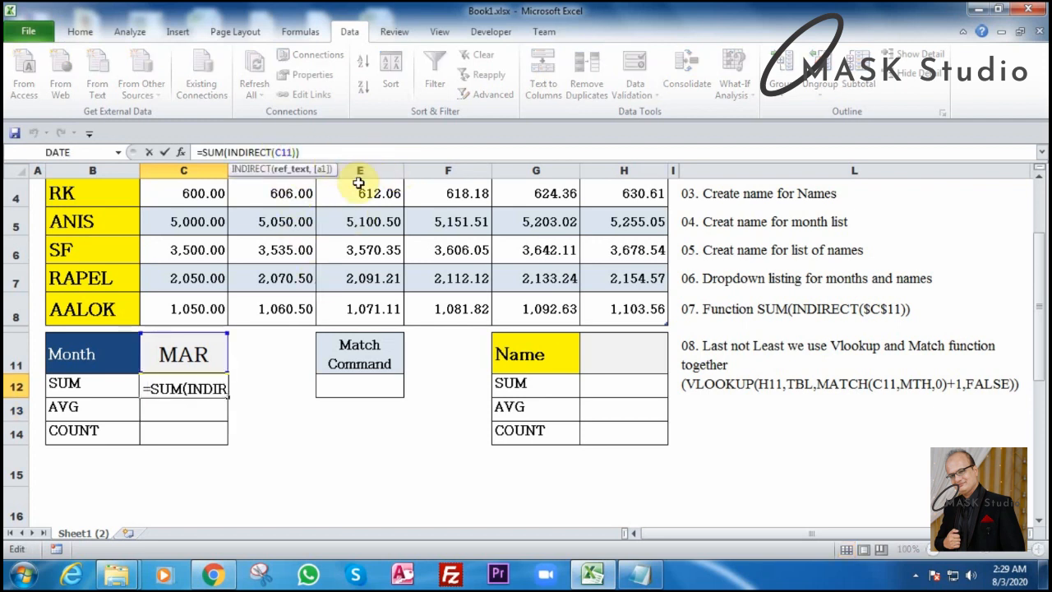
key("F4")
key("Return")
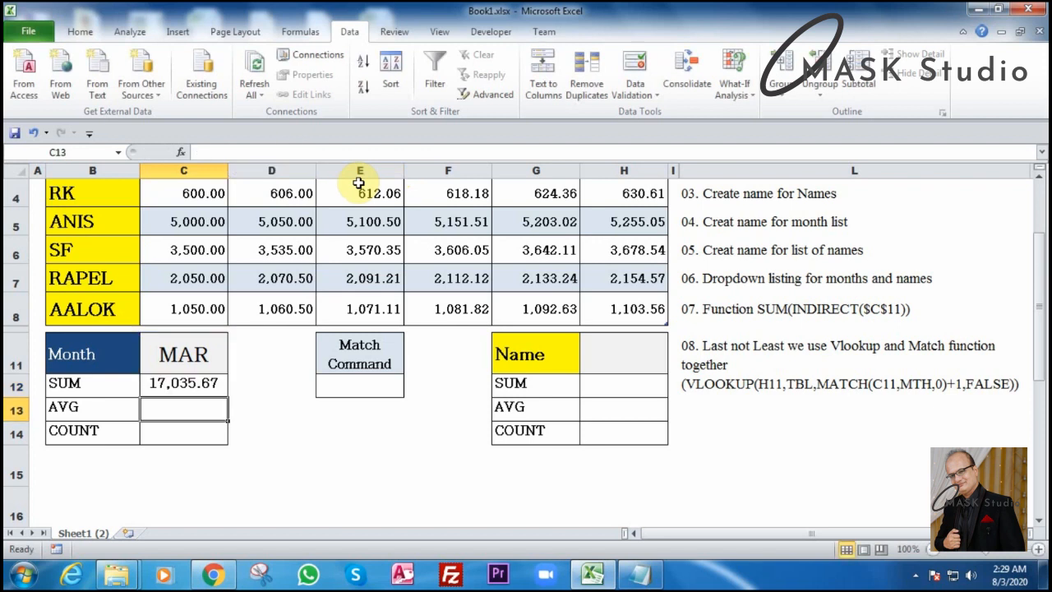
key("Up")
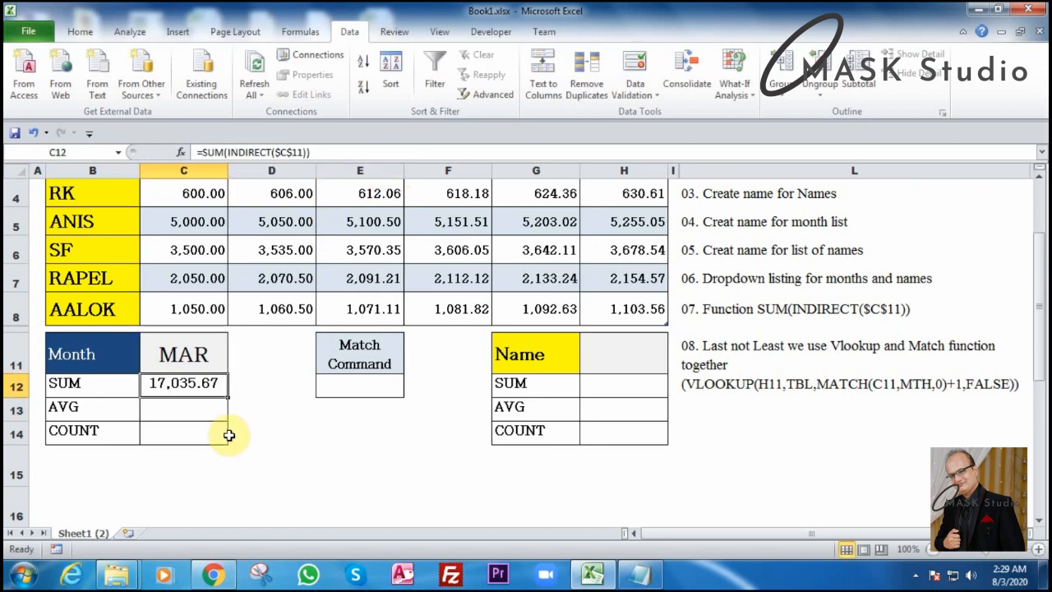
left_click_drag(225, 397, 221, 439)
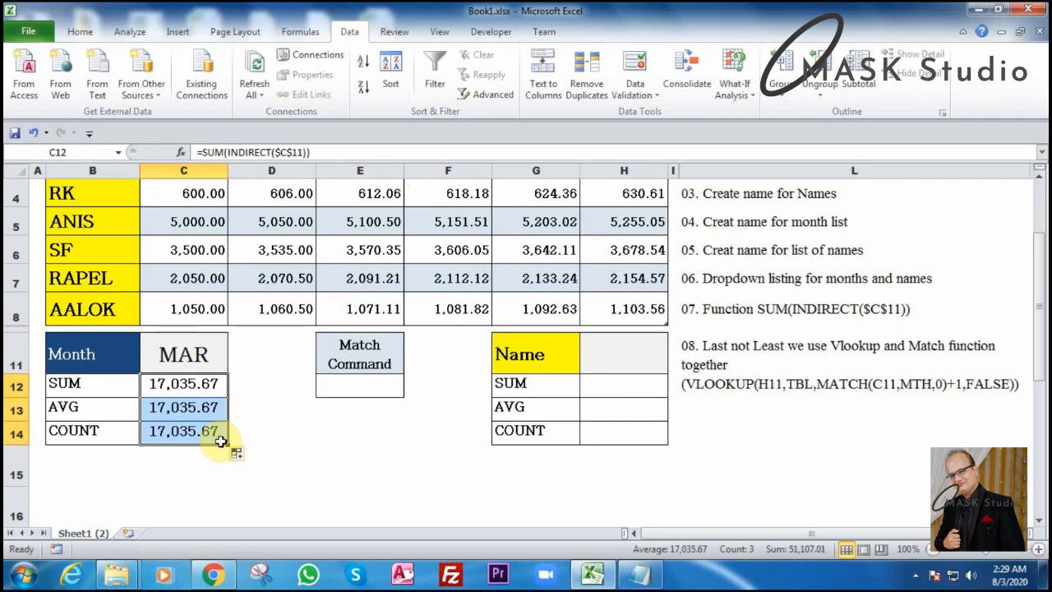
- Replace SUM with AVERAGE in the formula of the month block's AVG cell C13
left_click(154, 405)
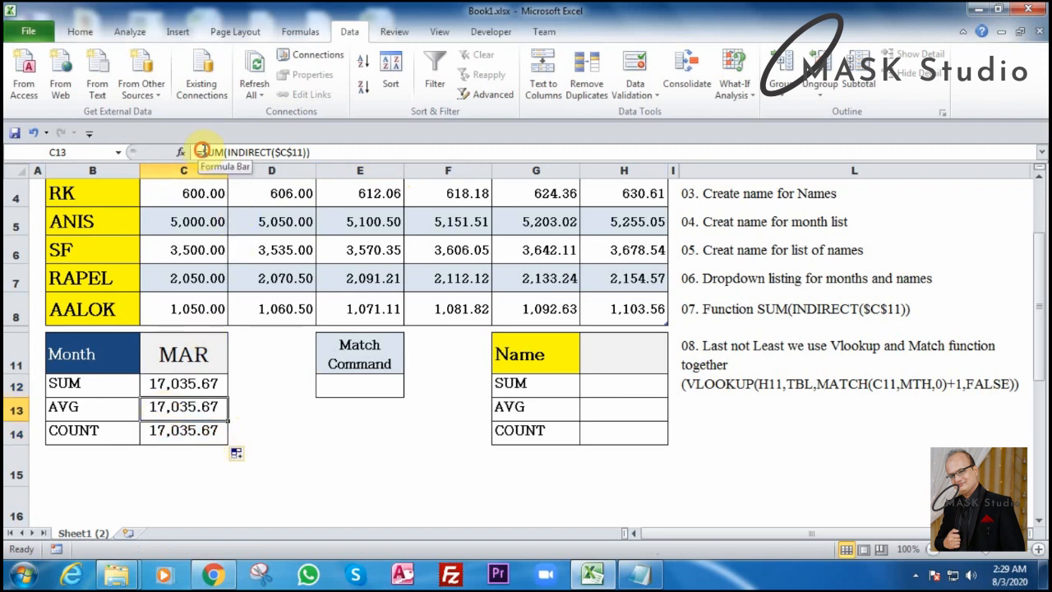
left_click_drag(201, 150, 218, 152)
type("average")
key("Return")
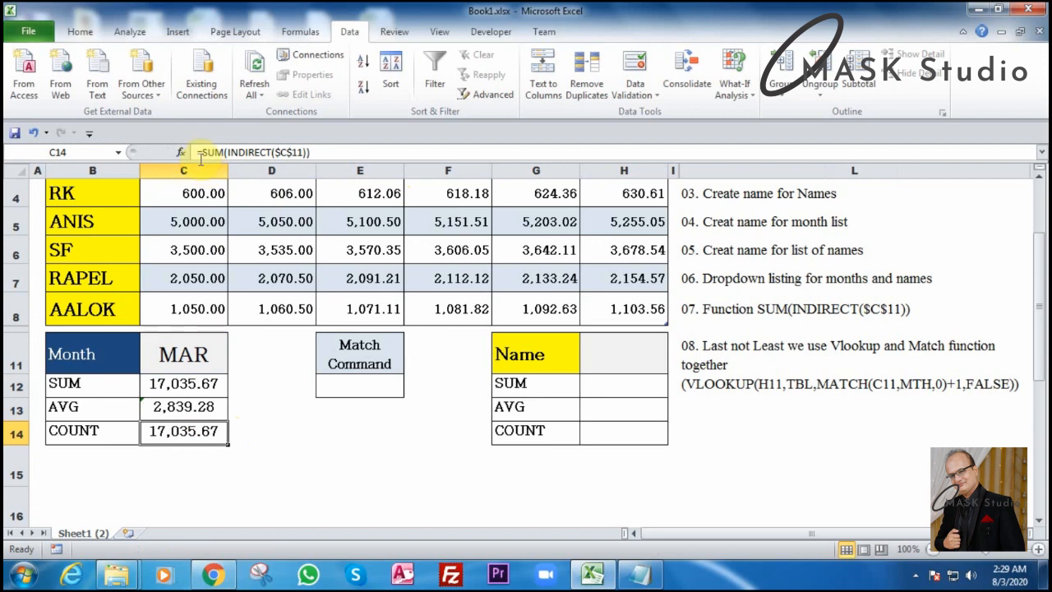
- Replace SUM with COUNT in the formula of the month block's COUNT cell C14
left_click(217, 152)
double_click(212, 152)
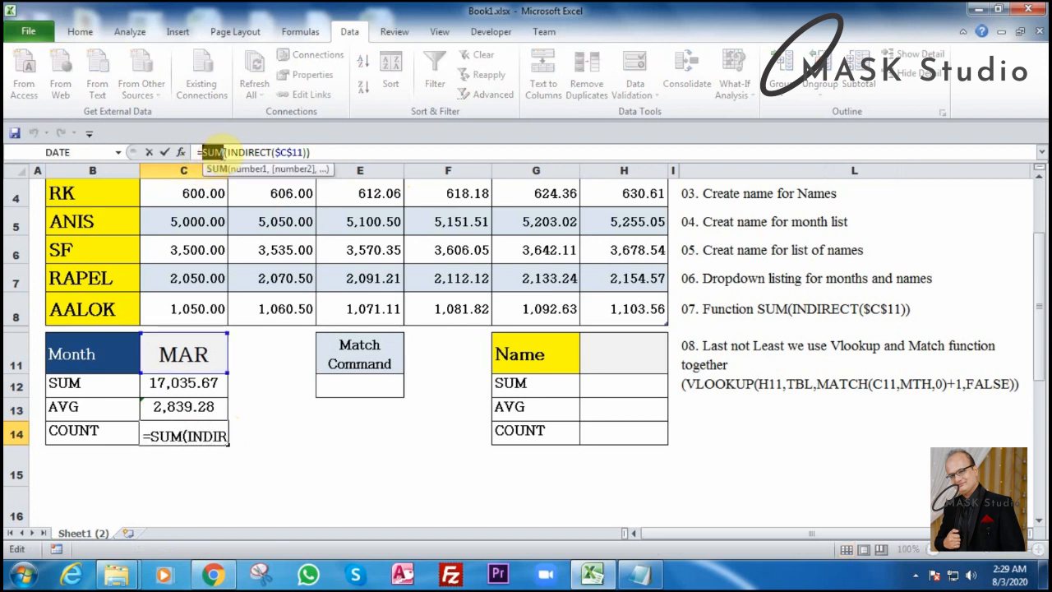
type("count")
key("Return")
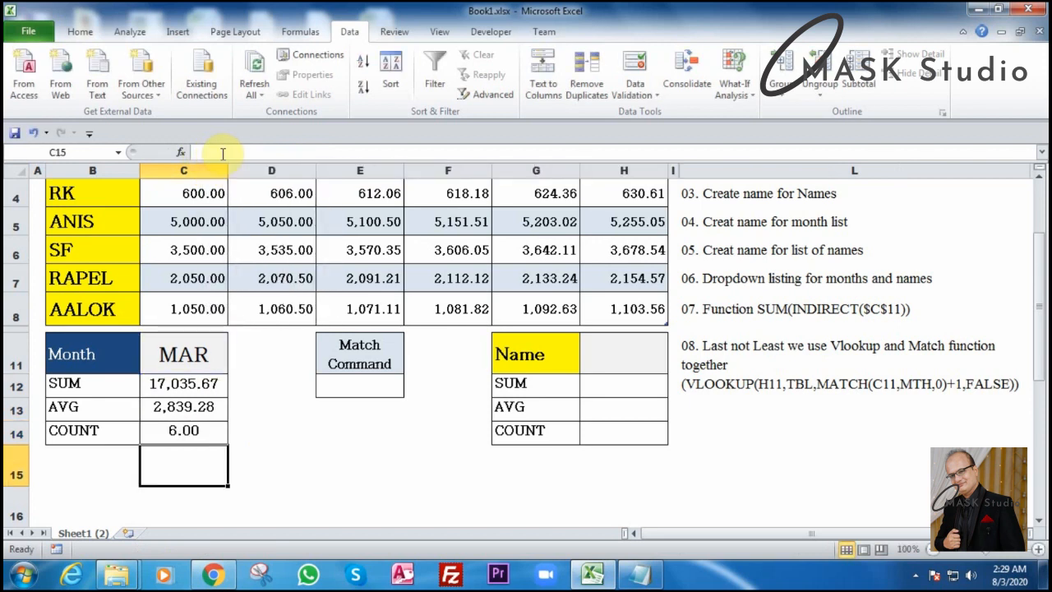
key("Up")
key("Up")
key("Up")
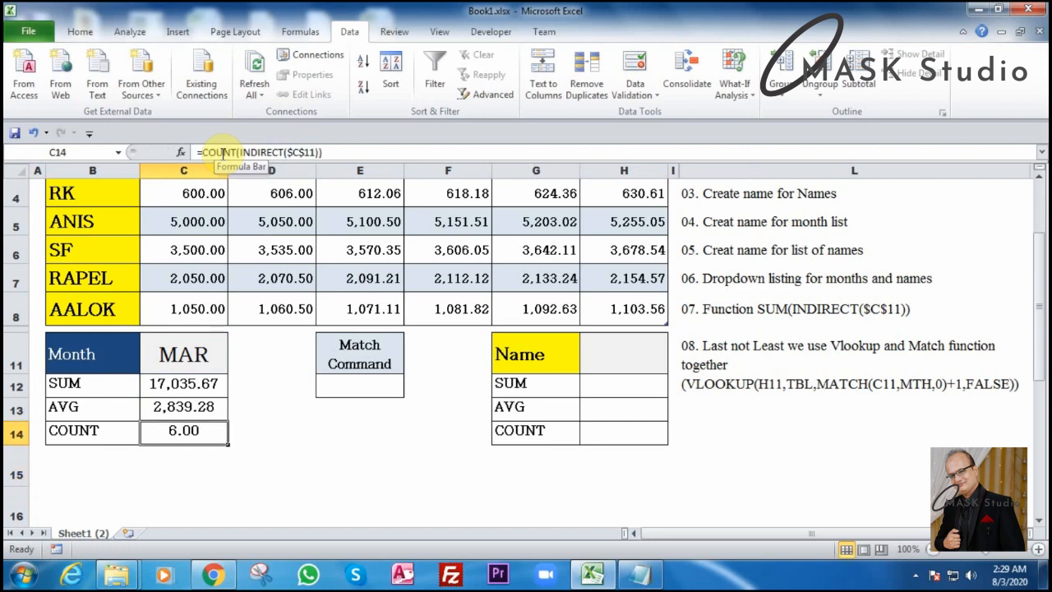
- Test the month block by choosing JAN and then JUNE from the month dropdown in C11
left_click(183, 353)
left_click(233, 364)
left_click(150, 379)
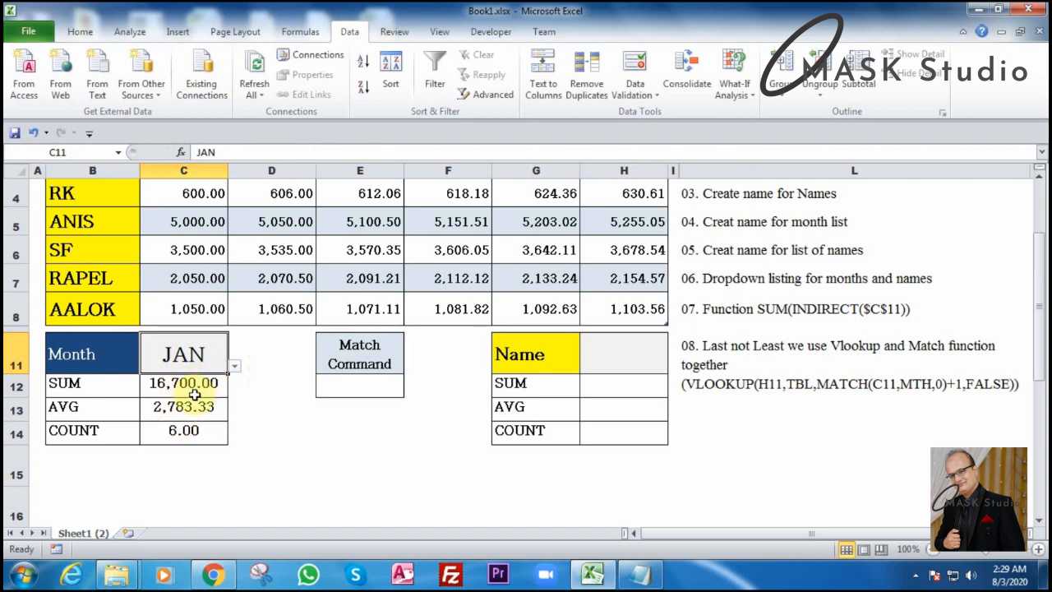
left_click(234, 366)
left_click(210, 429)
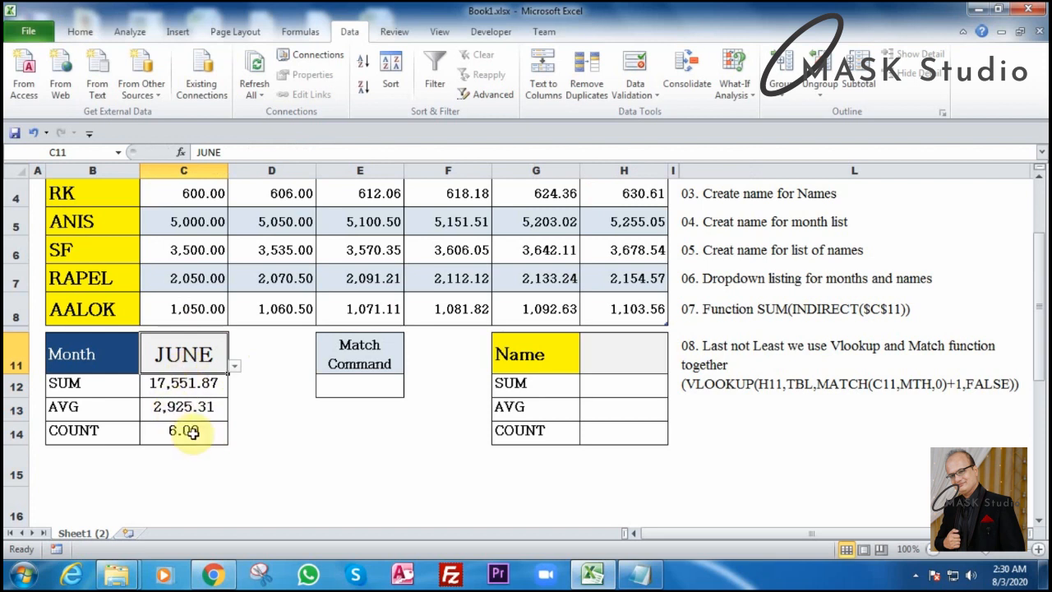
- Choose the second entry from the name dropdown in H11
left_click(629, 357)
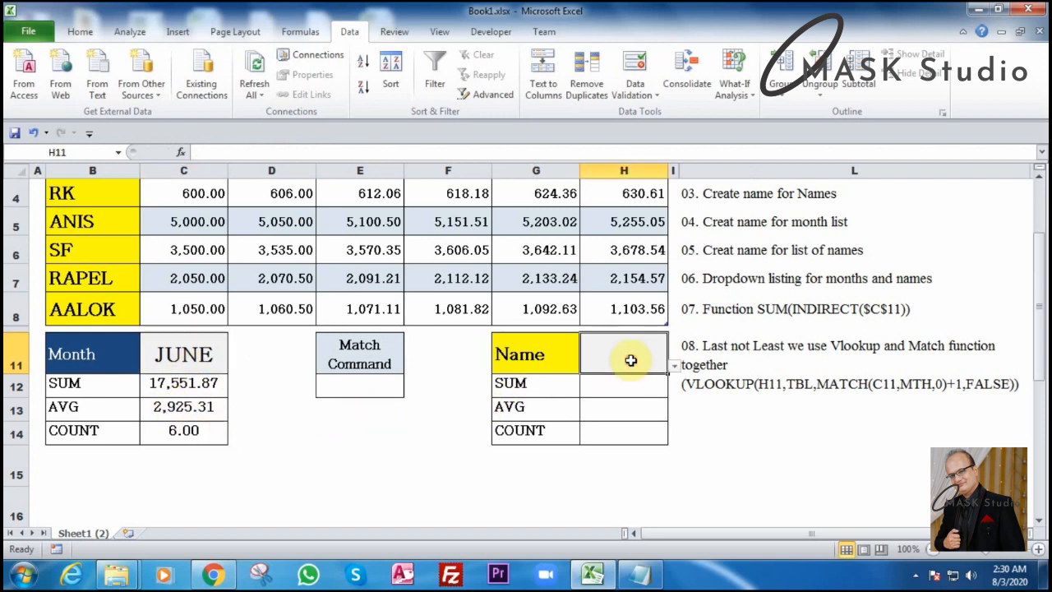
left_click(673, 367)
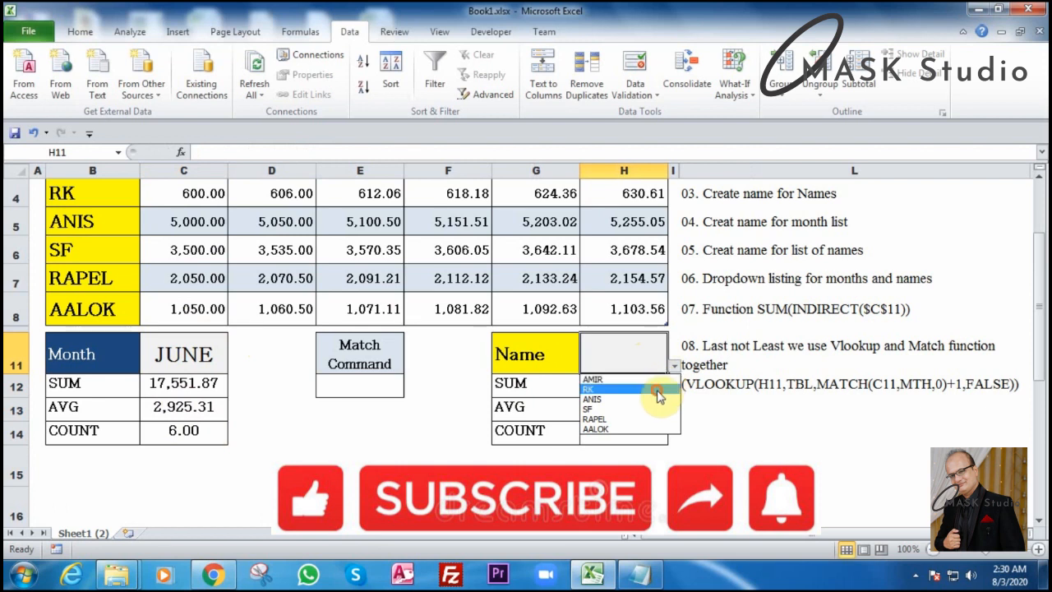
left_click(657, 390)
- Enter the formula =SUM(INDIRECT($H$11)) in the name block's SUM cell H12, with an absolute reference to the selected name
left_click(625, 386)
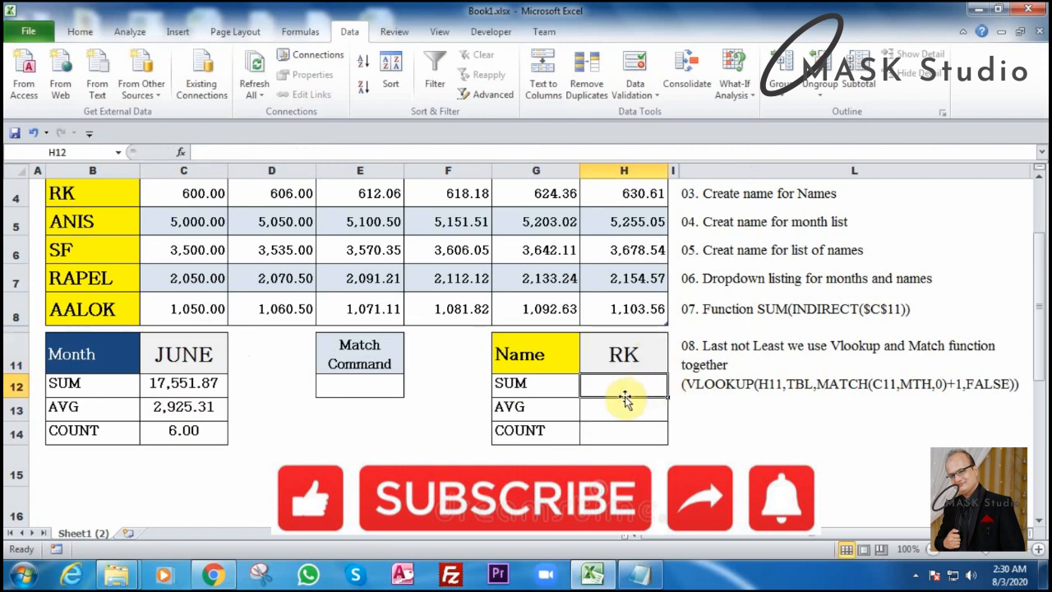
type("=")
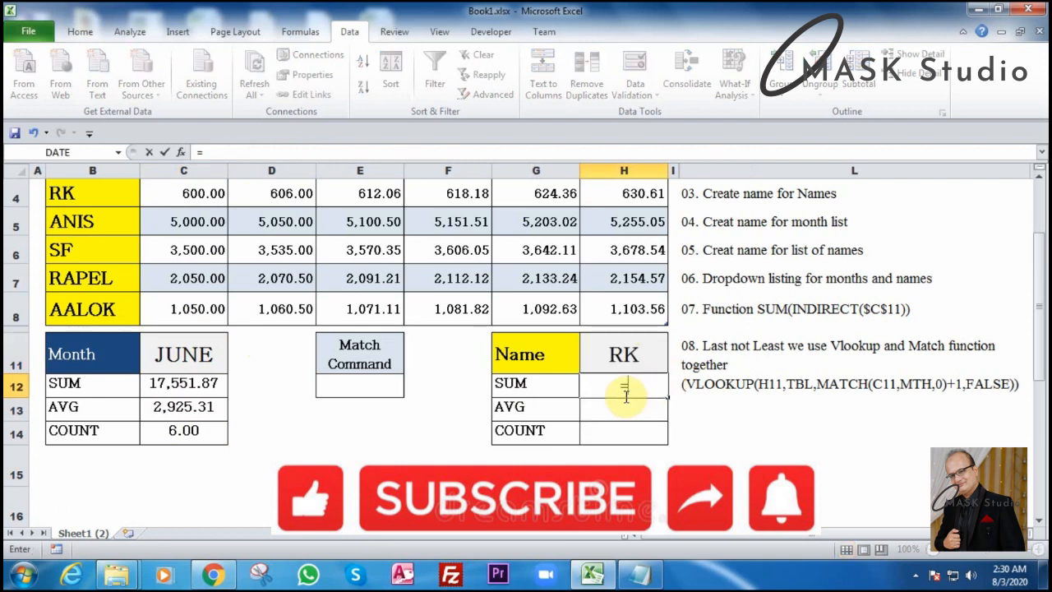
type("su")
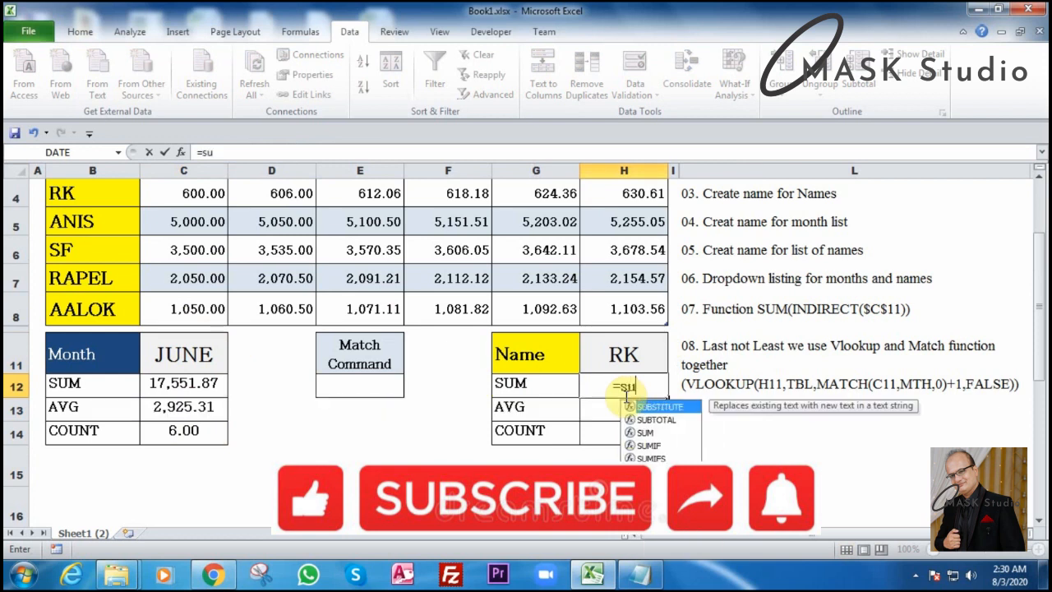
type("m(")
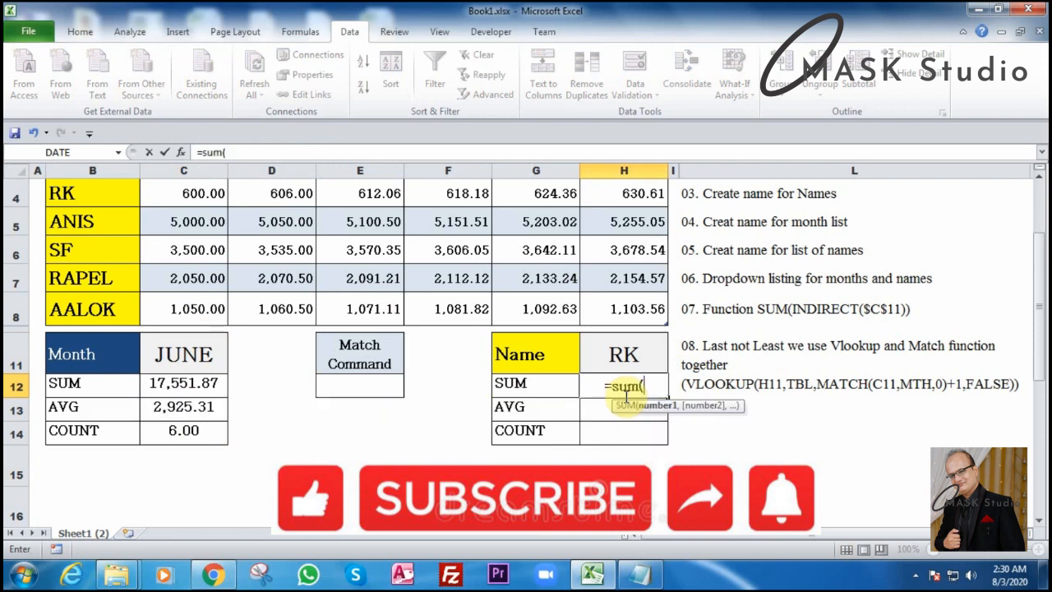
type("i")
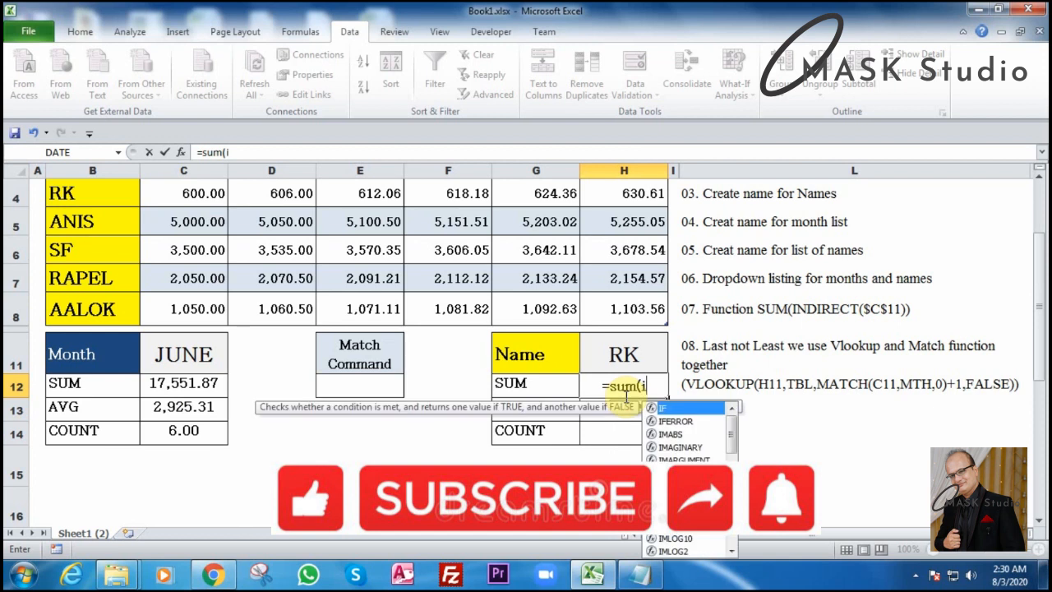
type("ndirect")
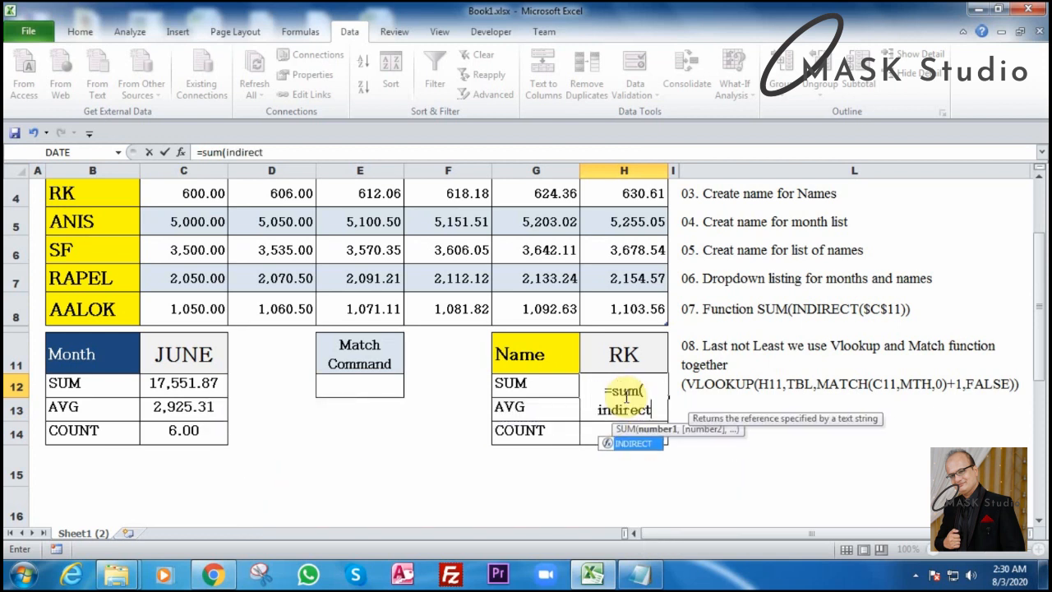
type("(")
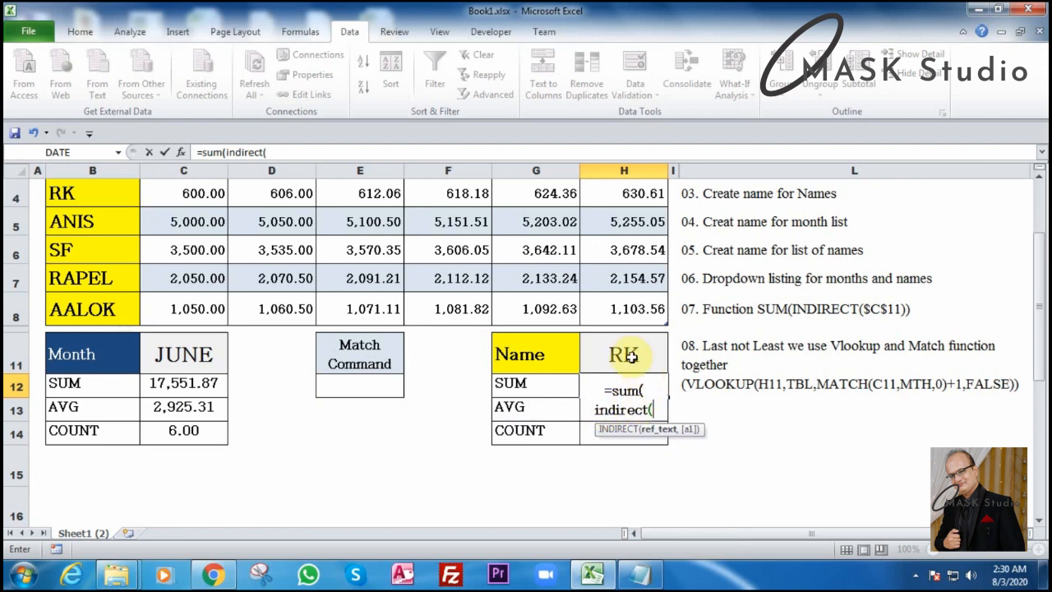
left_click(629, 355)
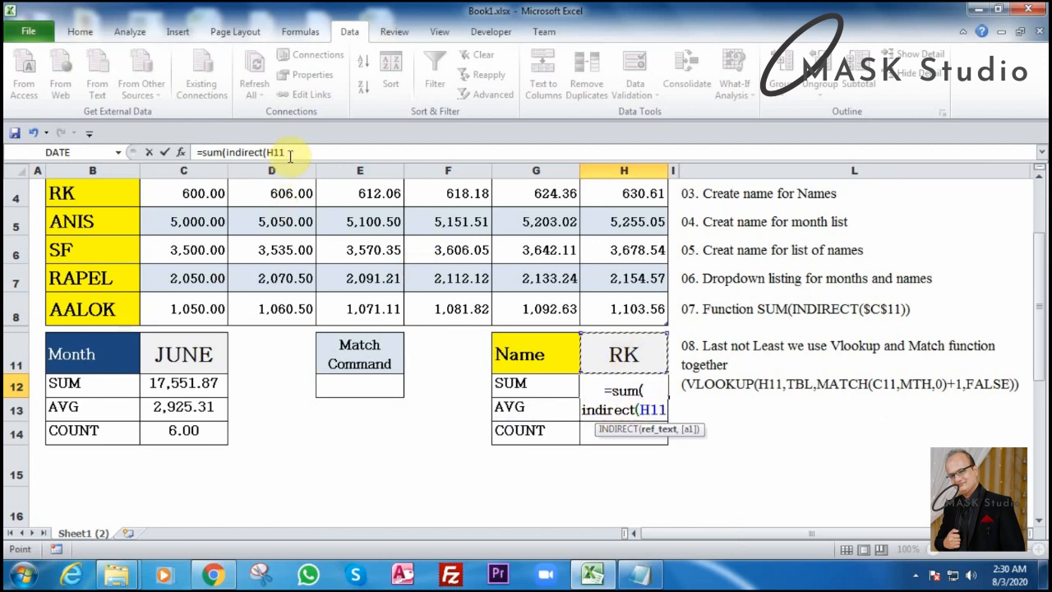
left_click(319, 151)
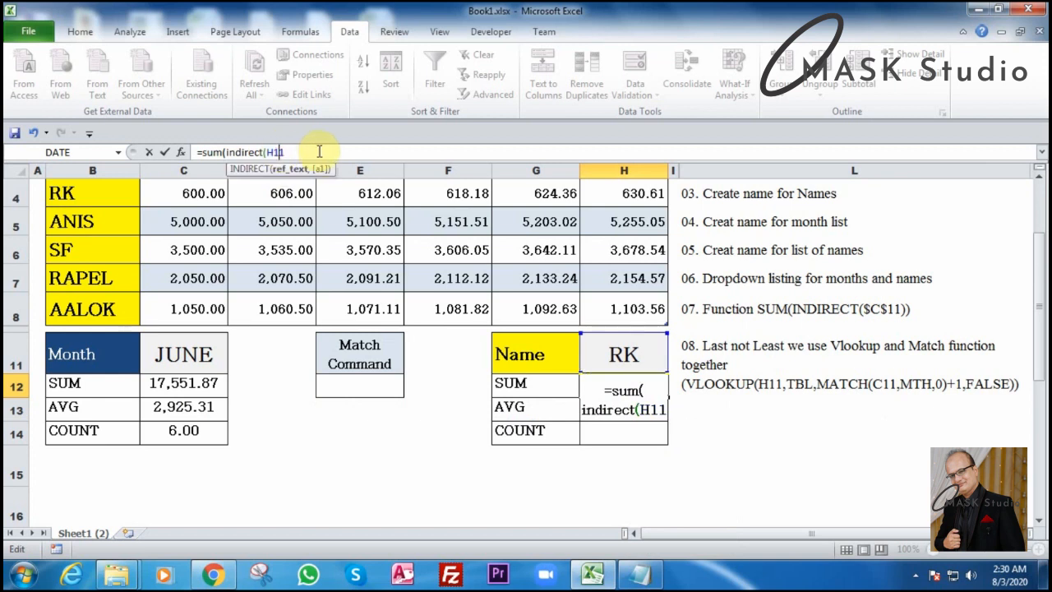
key("F4")
left_click(301, 151)
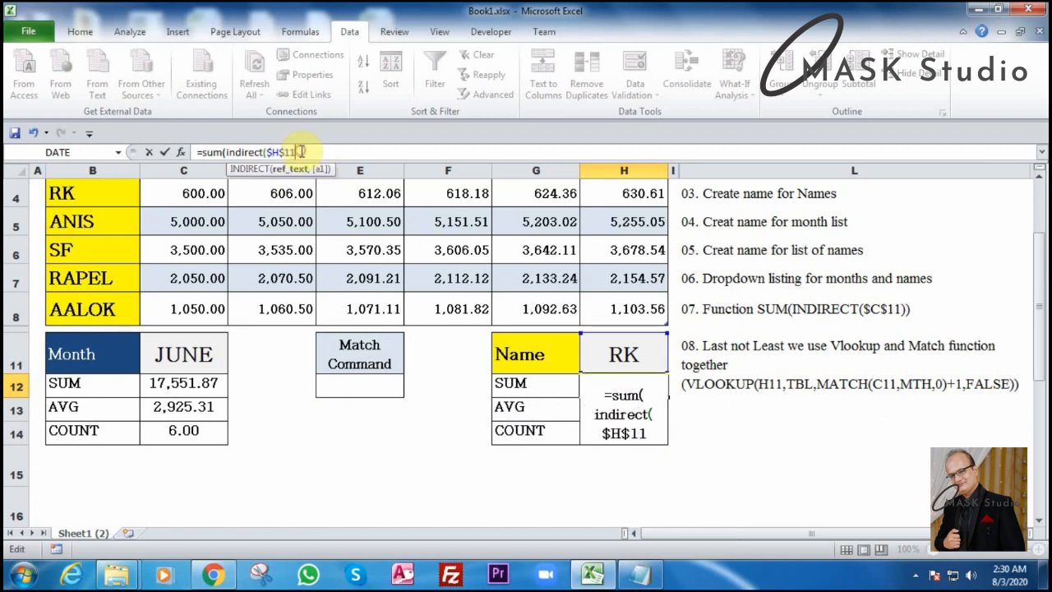
type(")")
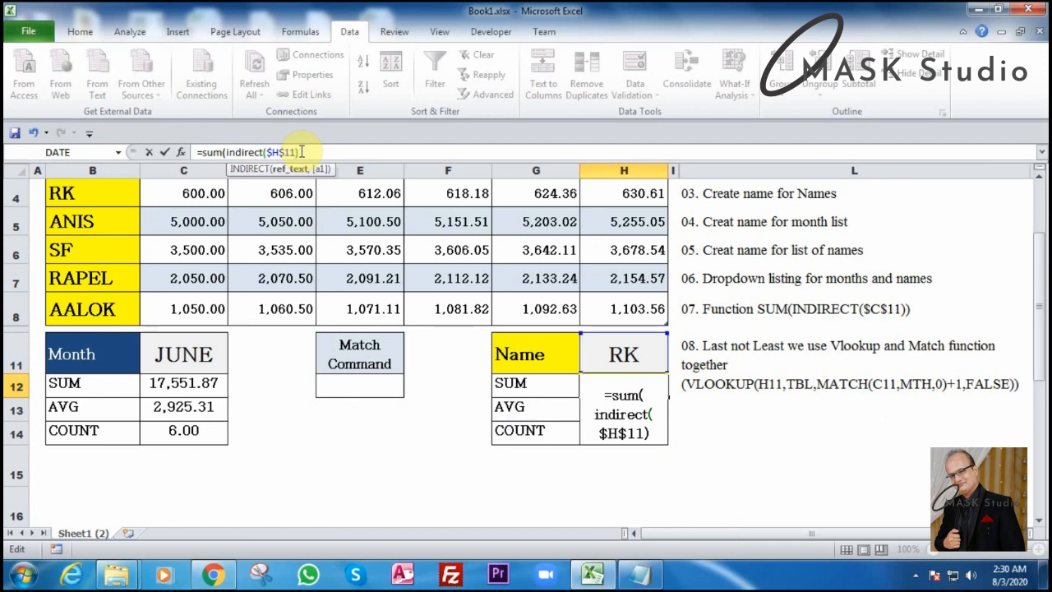
type(")")
key("Return")
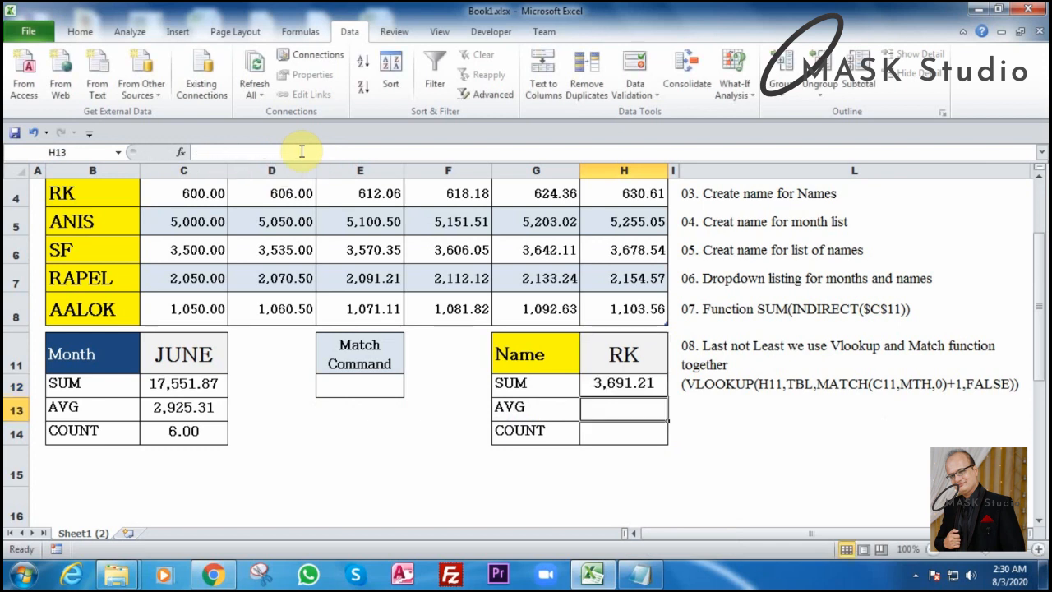
- Fill the H12 formula down to H14 and replace SUM with AVERAGE in the AVG cell H13
key("Up")
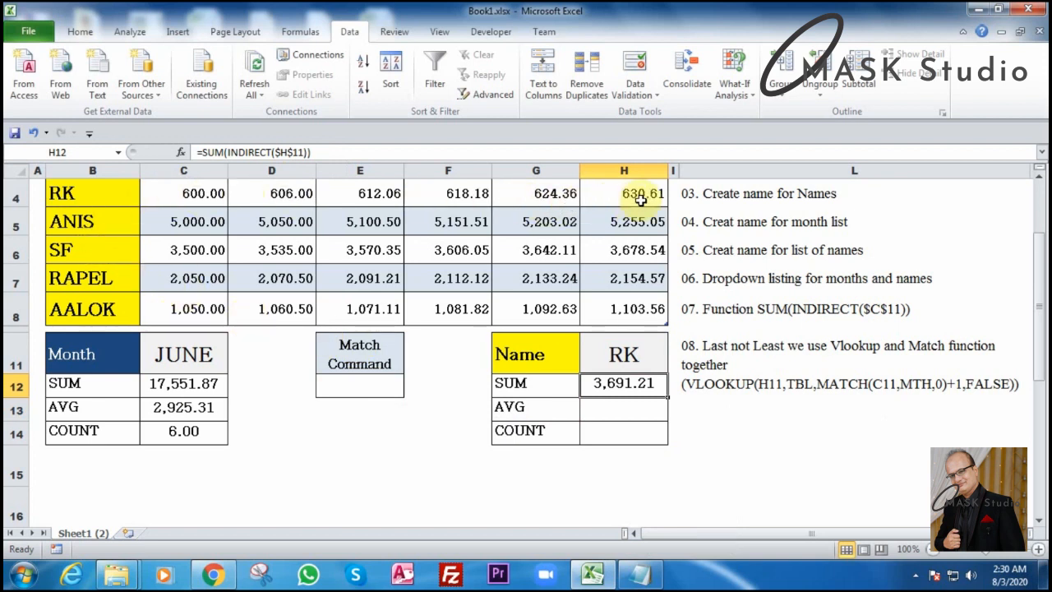
left_click_drag(666, 397, 664, 442)
left_click(619, 406)
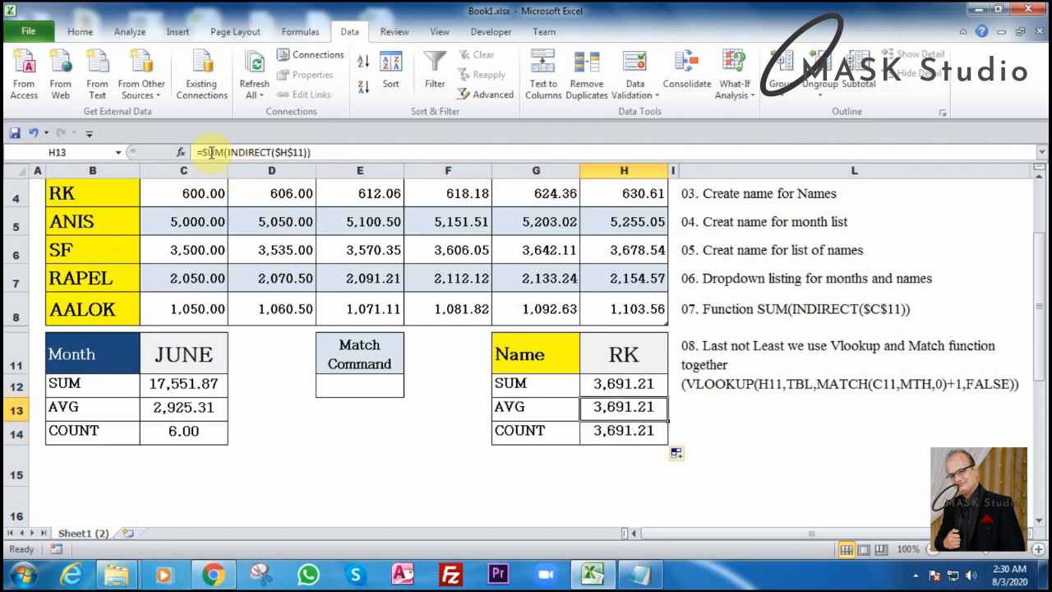
left_click_drag(202, 152, 225, 152)
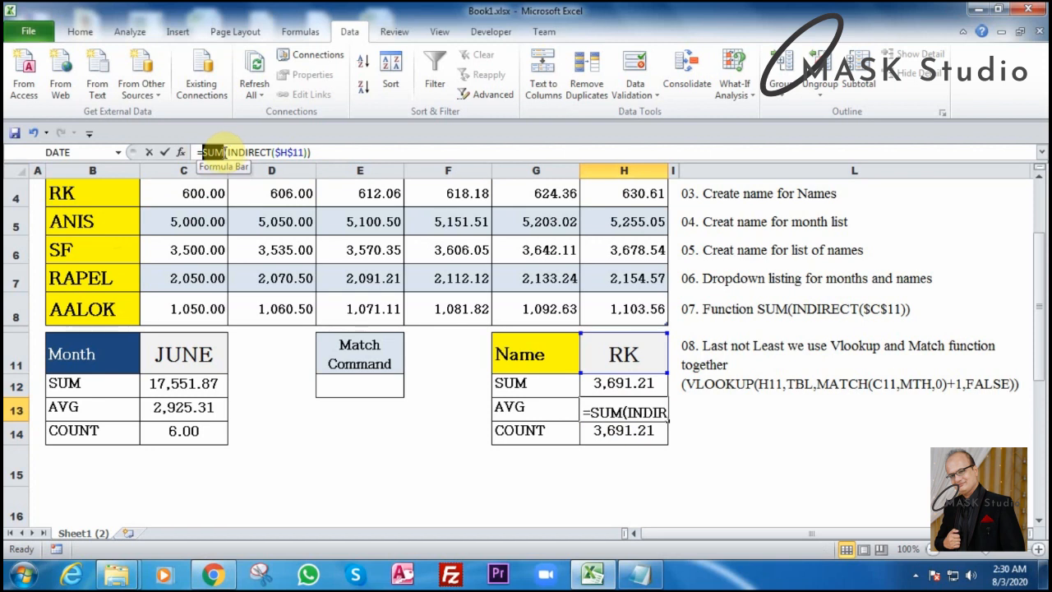
type("avera")
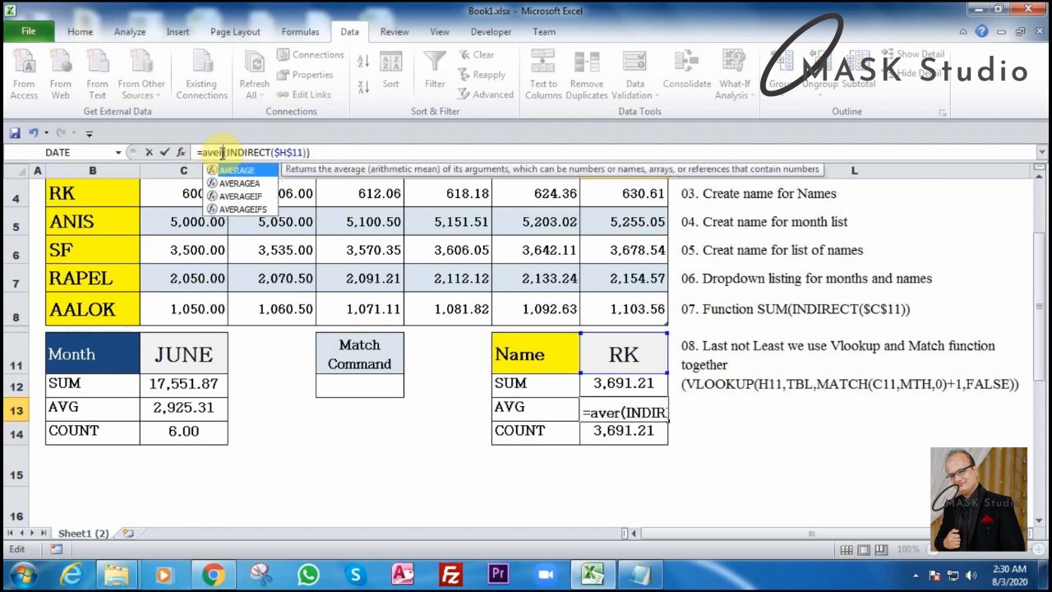
type("ge")
key("Return")
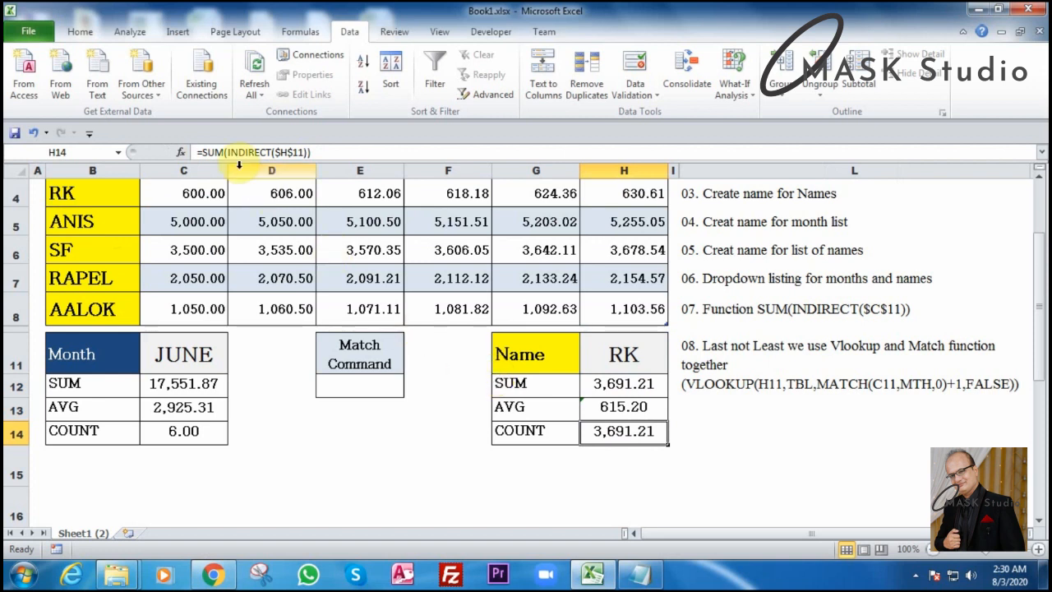
- Replace SUM with COUNT in the formula of the name block's COUNT cell H14
left_click_drag(203, 153, 216, 153)
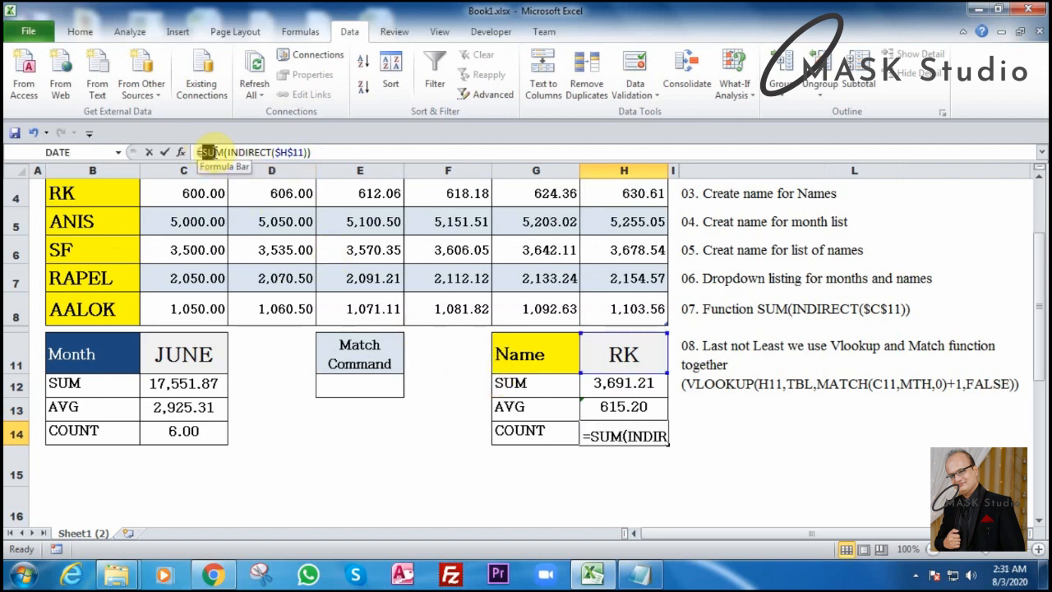
type("count")
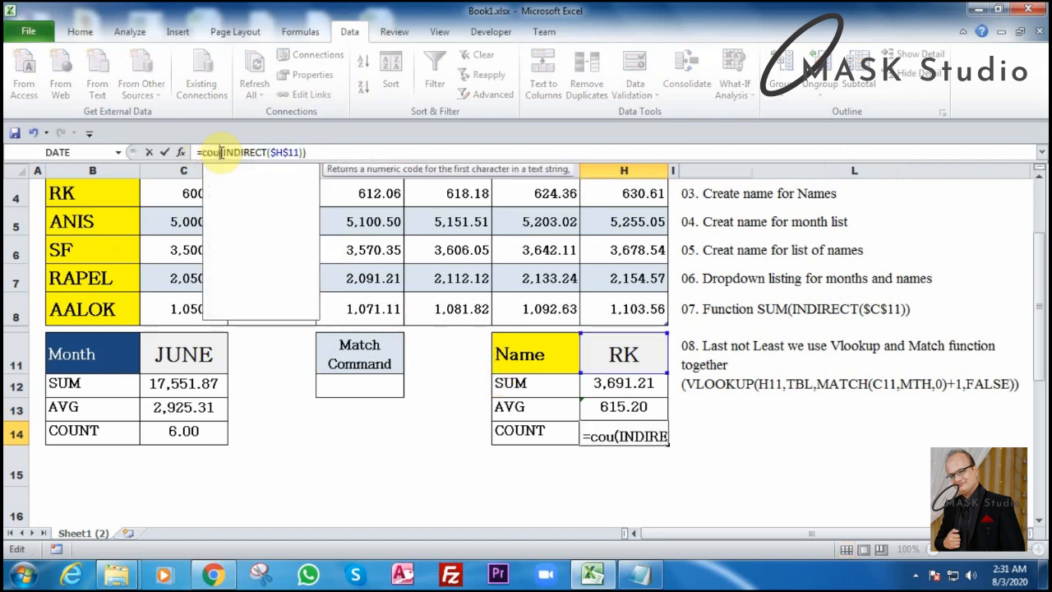
key("Return")
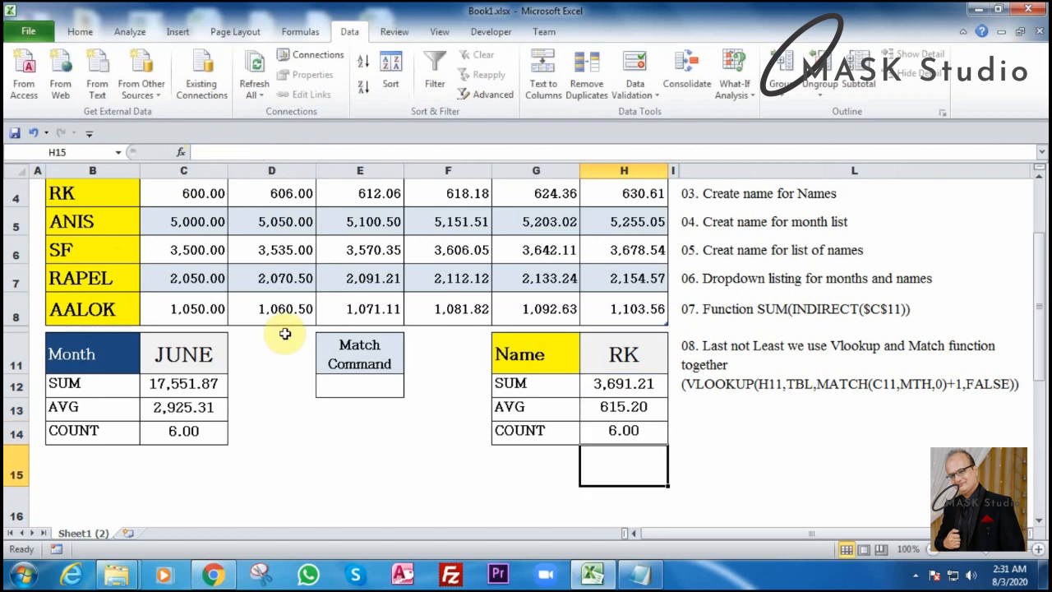
- Test the name block by choosing the last and then the first entry from the name dropdown in H11
left_click(631, 349)
left_click(674, 365)
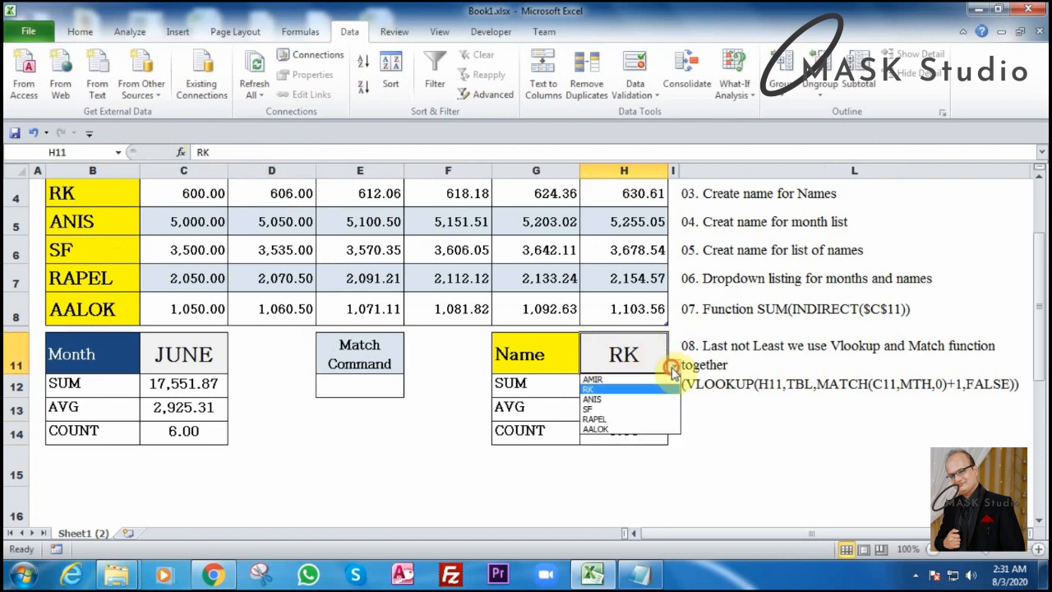
left_click(658, 429)
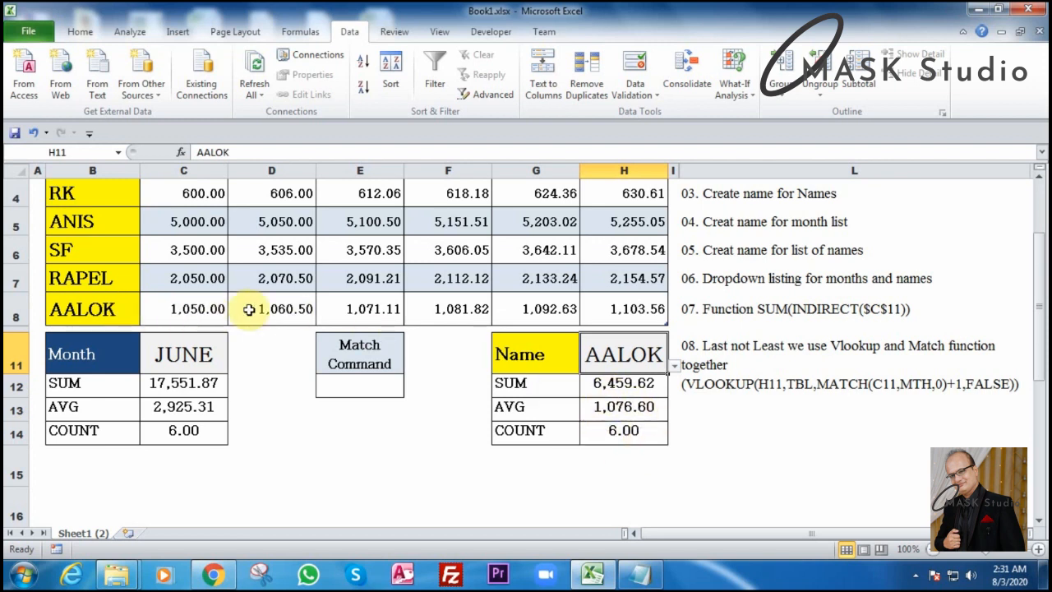
left_click(675, 366)
left_click(629, 379)
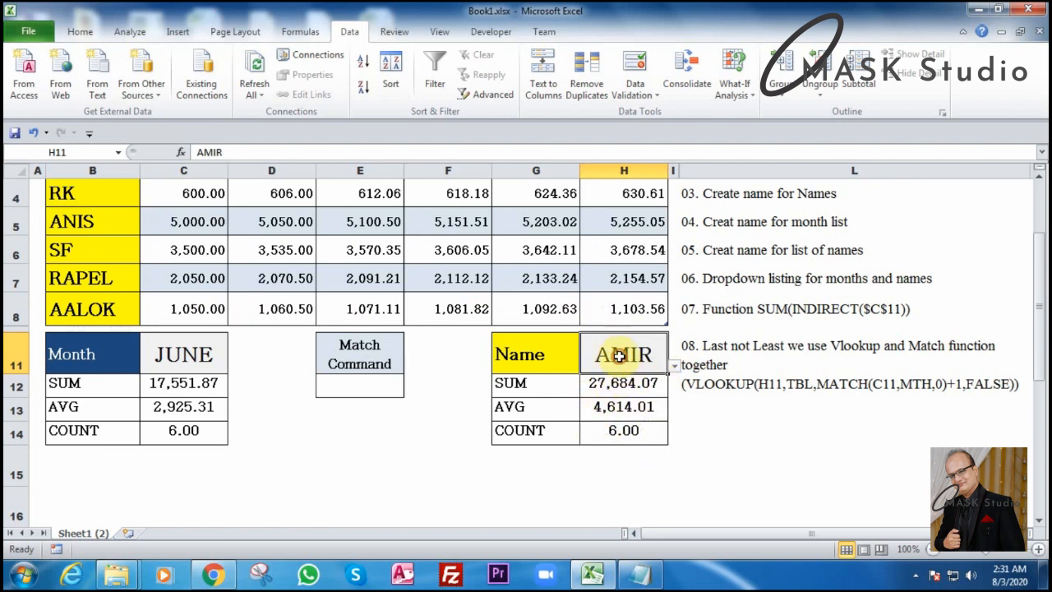
- Set the name dropdown in H11 to the fifth entry of the list
left_click(165, 355)
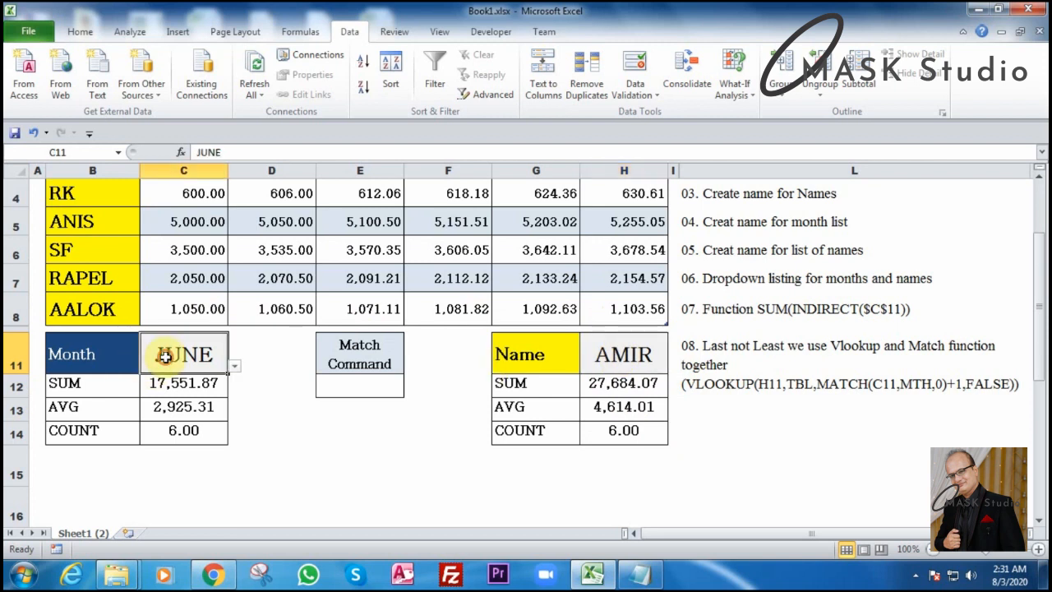
left_click(351, 392)
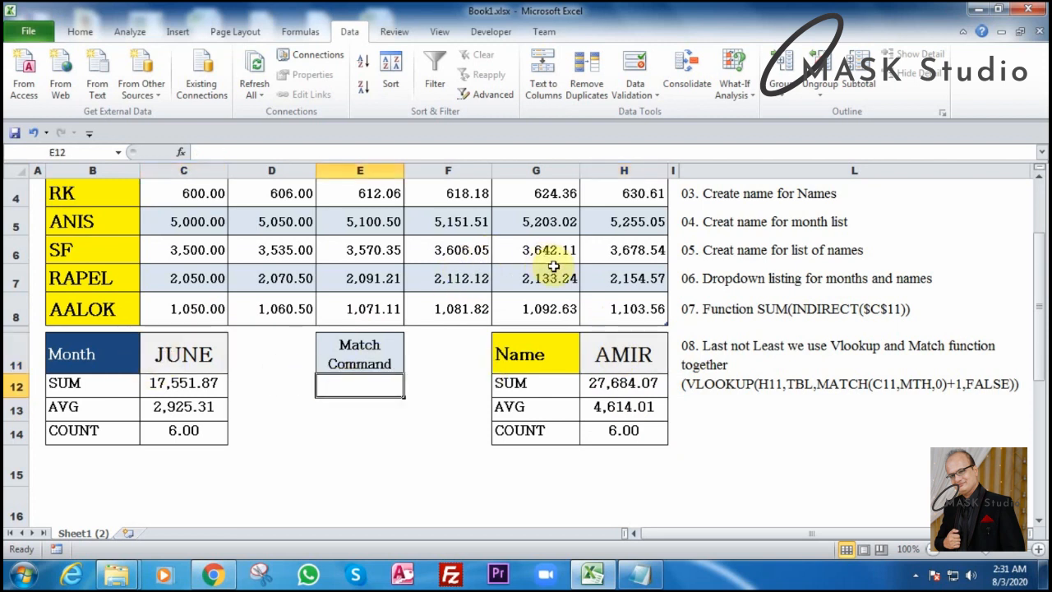
scroll(496, 244, "up", 1)
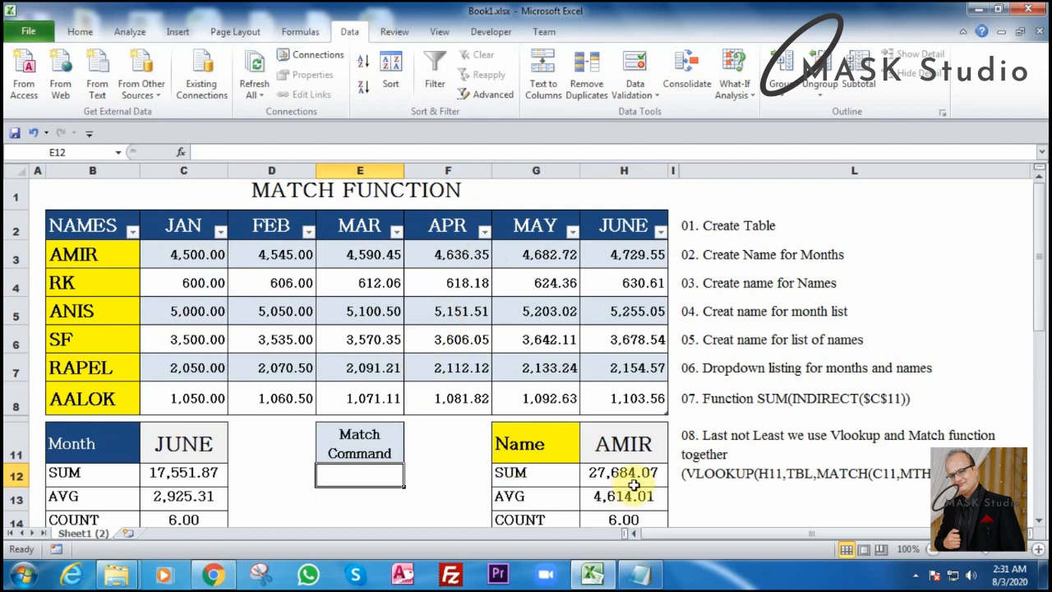
left_click(626, 444)
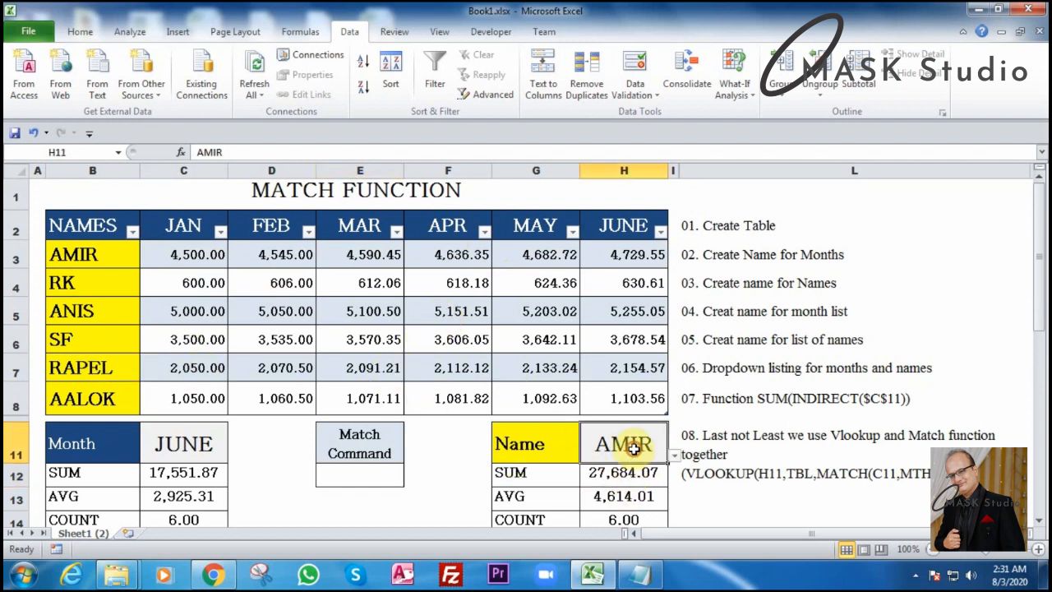
left_click(671, 454)
left_click(633, 509)
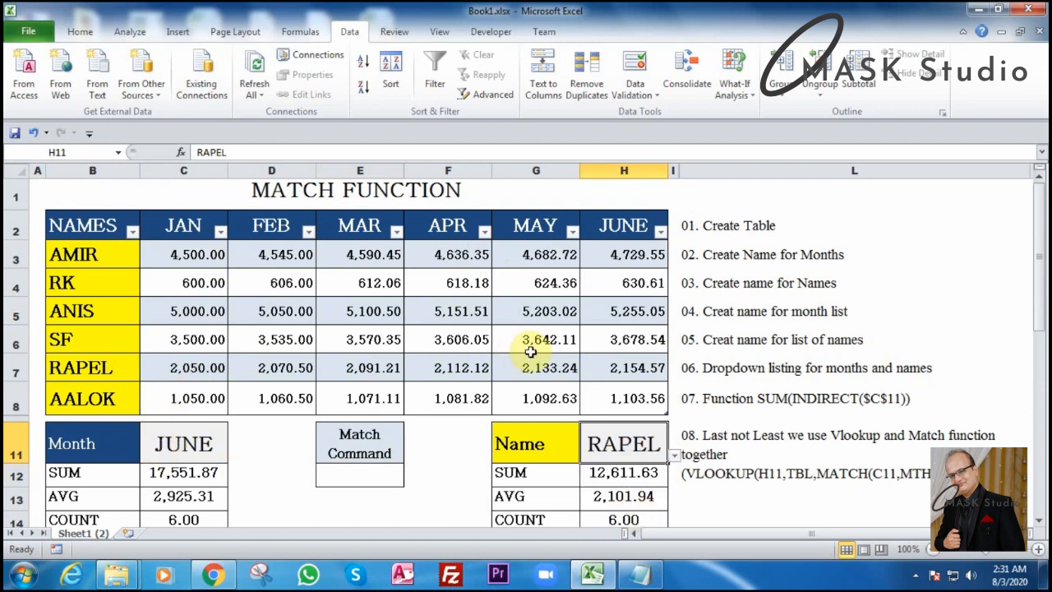
left_click(639, 371)
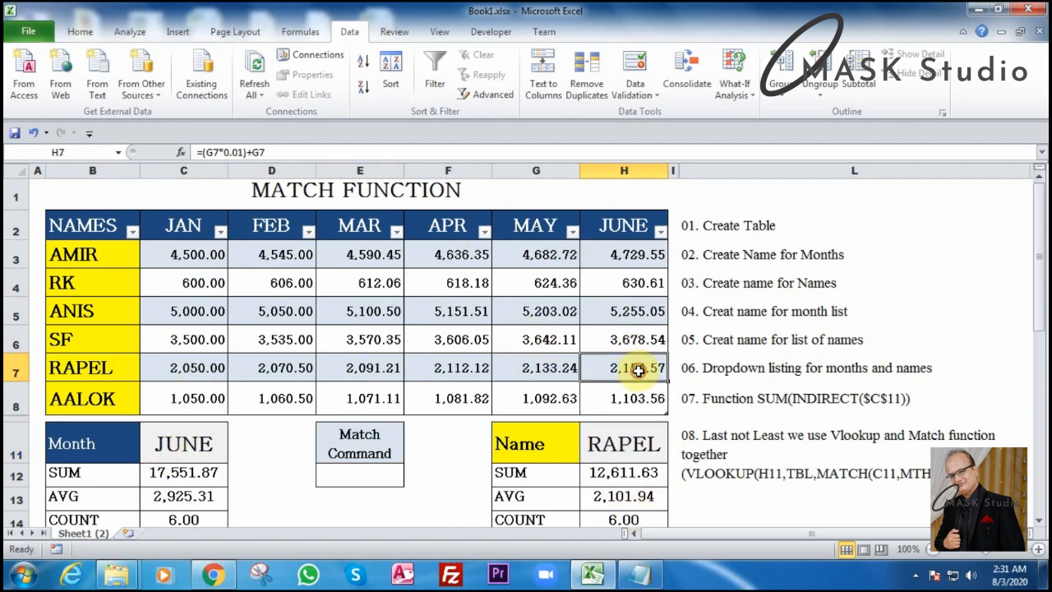
left_click(380, 473)
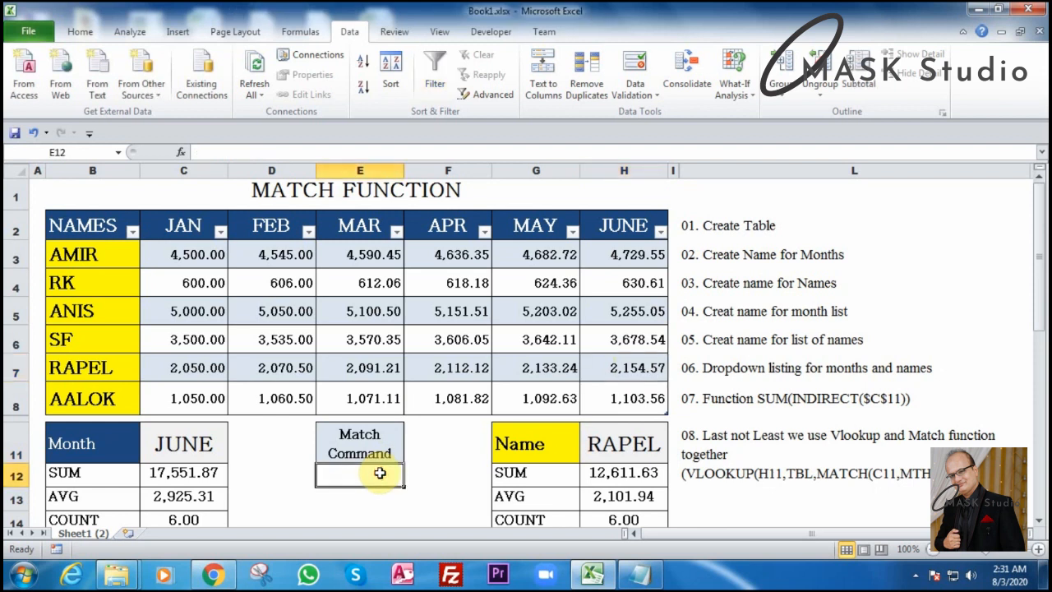
- Enter the formula =MATCH(C11,Monthlist,0) in cell B16 to return the position of the chosen month
scroll(379, 473, "down", 1)
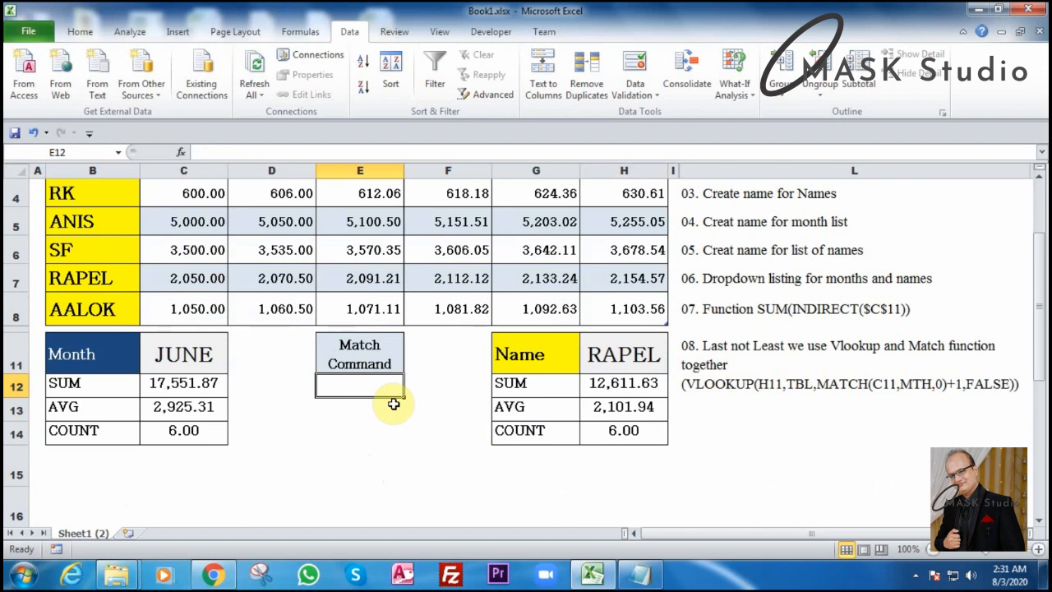
left_click(59, 502)
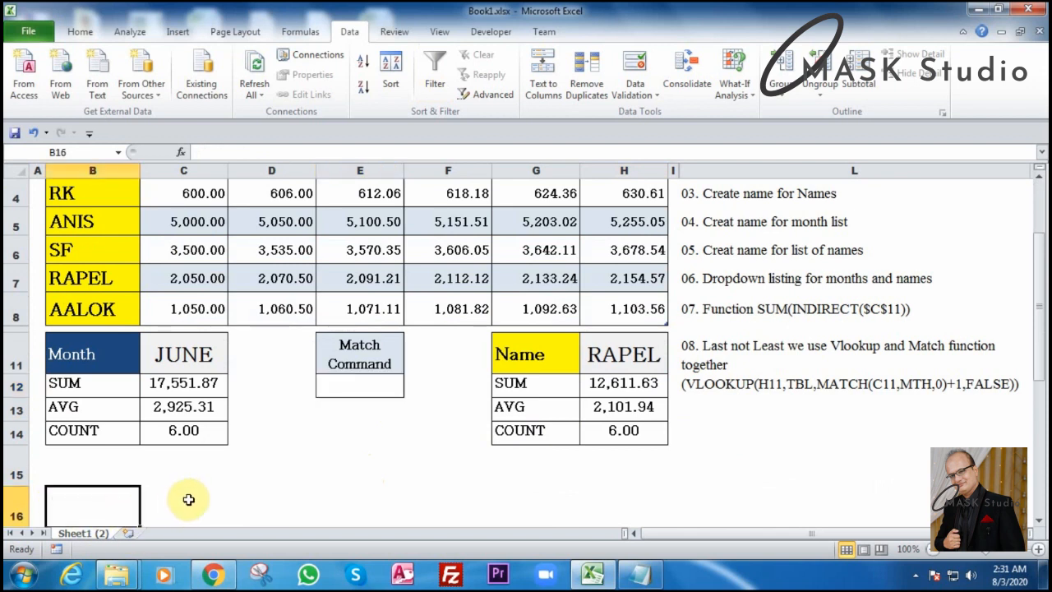
type("=")
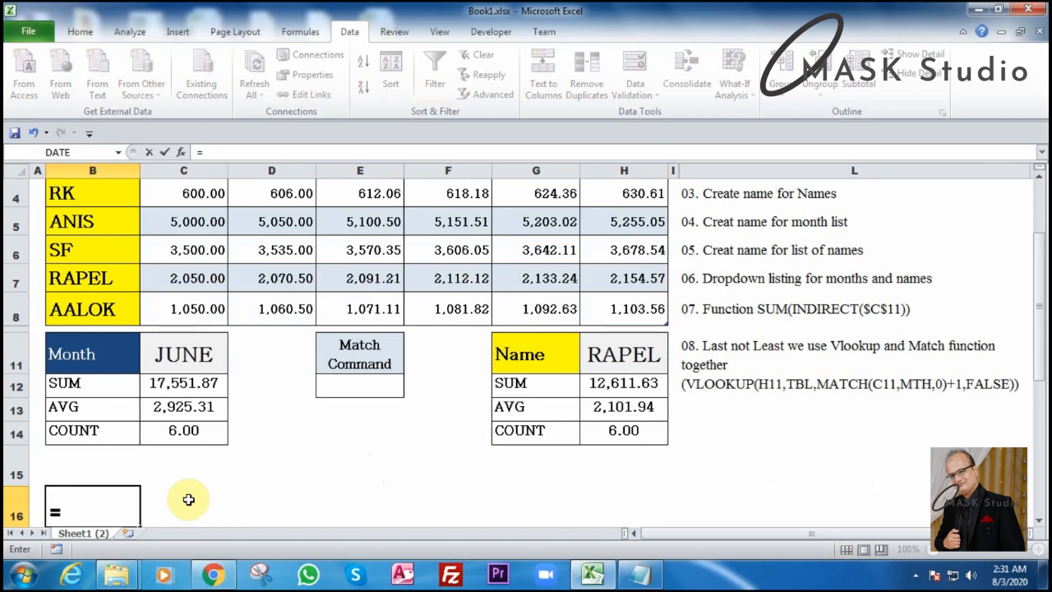
type("match")
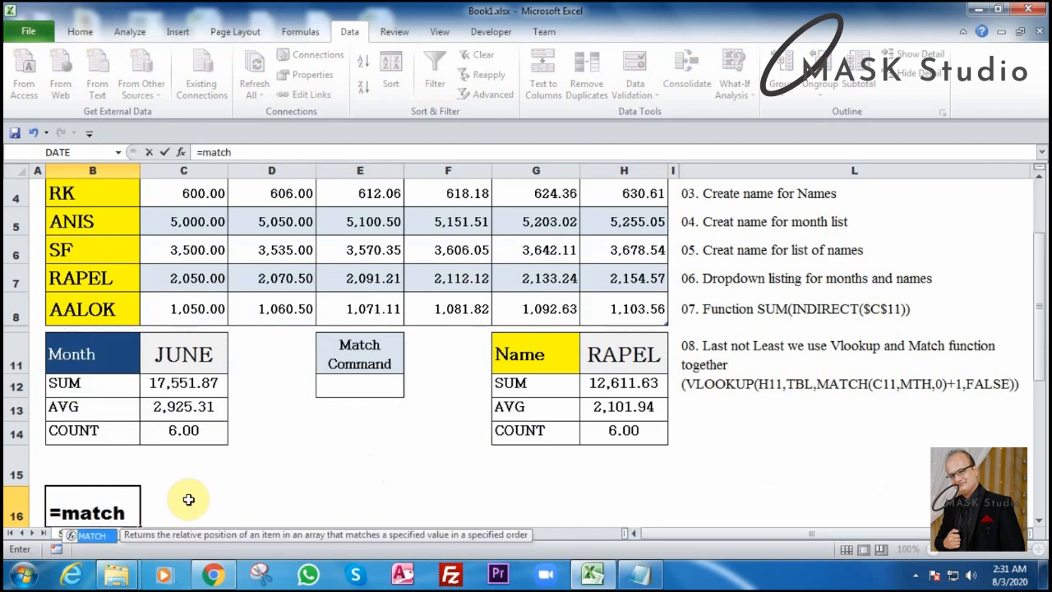
type("(")
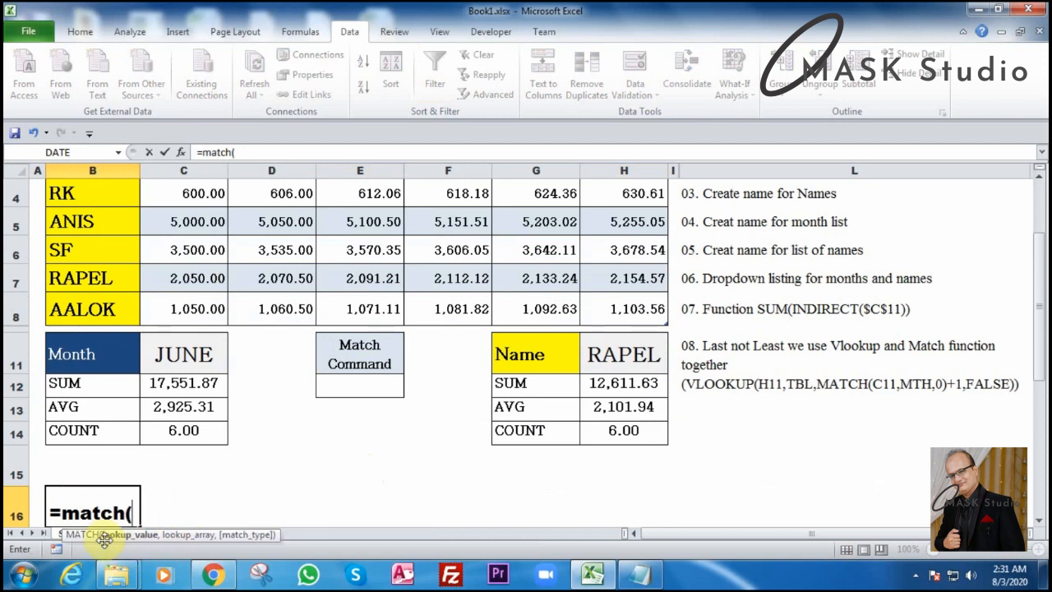
left_click(185, 353)
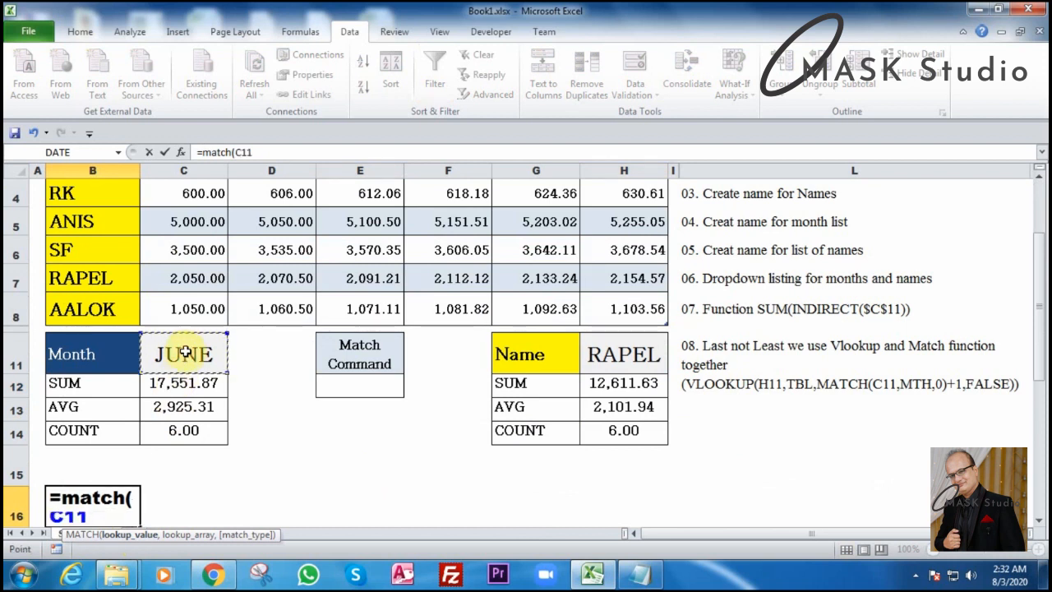
type(",")
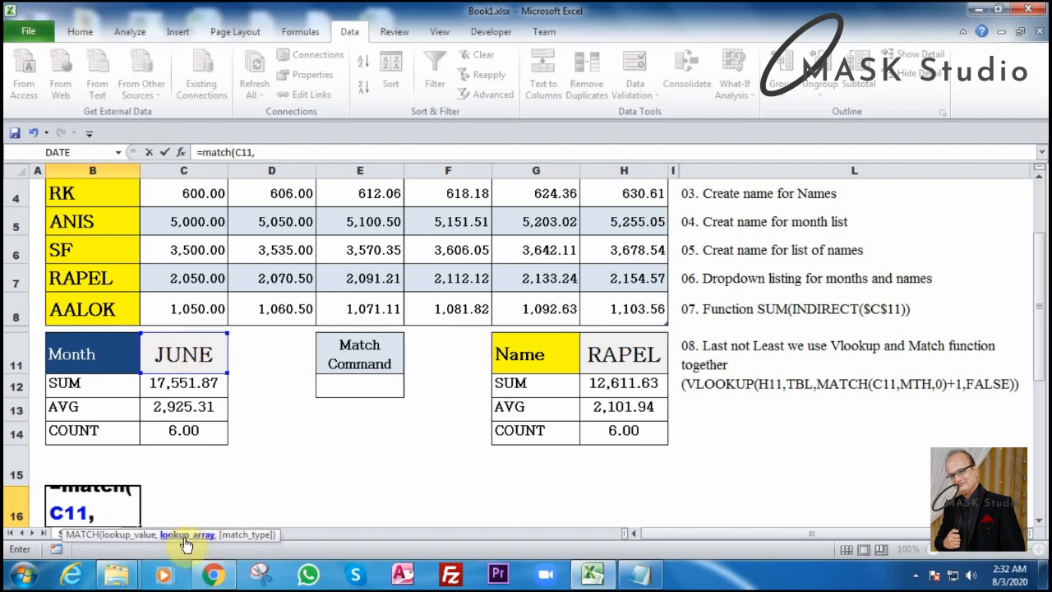
type("monthlist")
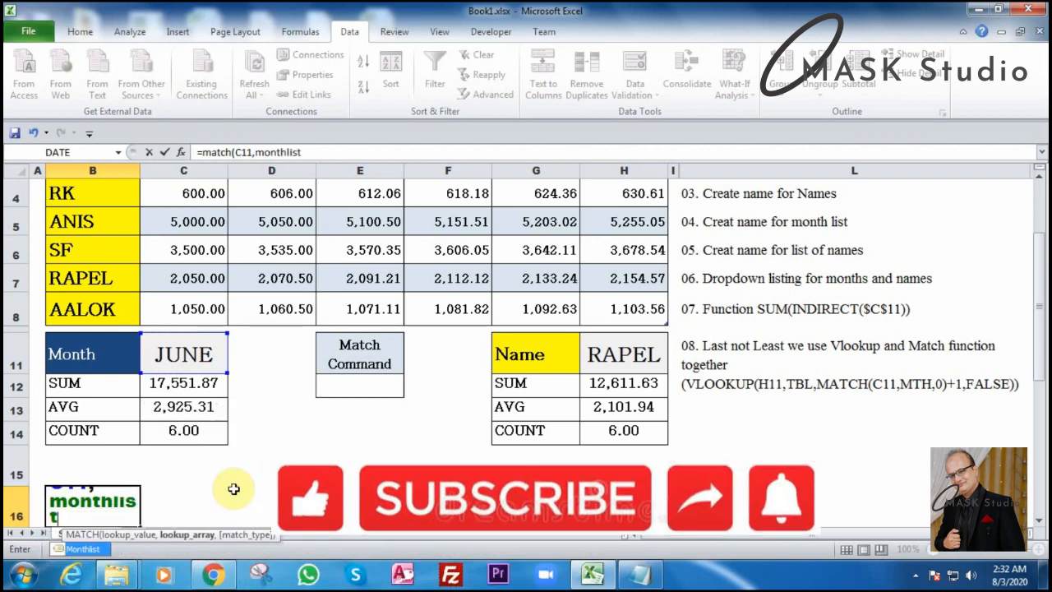
type(",0")
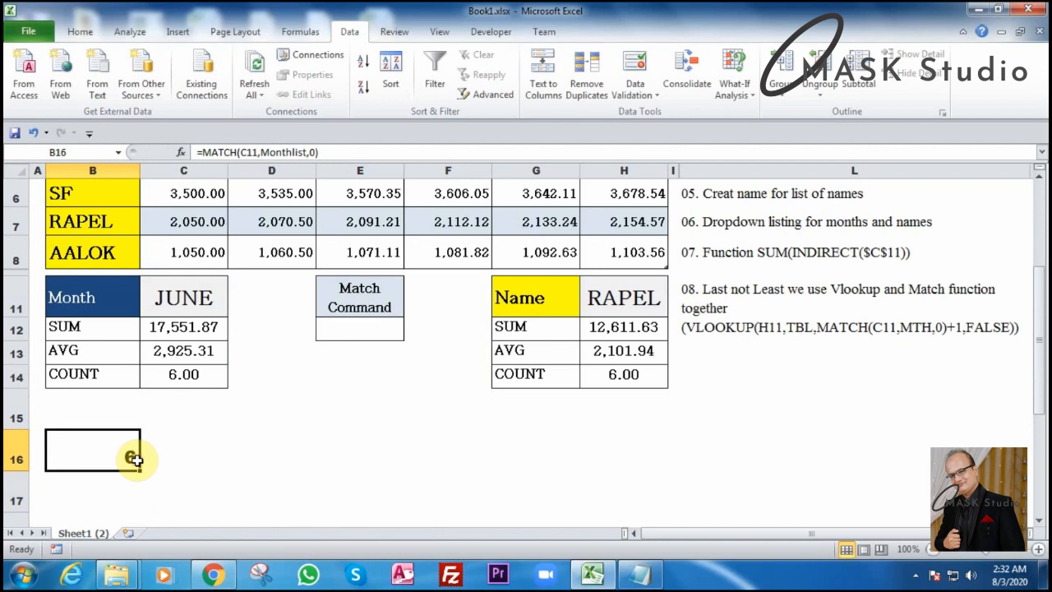
- Set the month dropdown in C11 to FEB and compare the MATCH result in B16 with the table's month headers
scroll(173, 301, "up", 2)
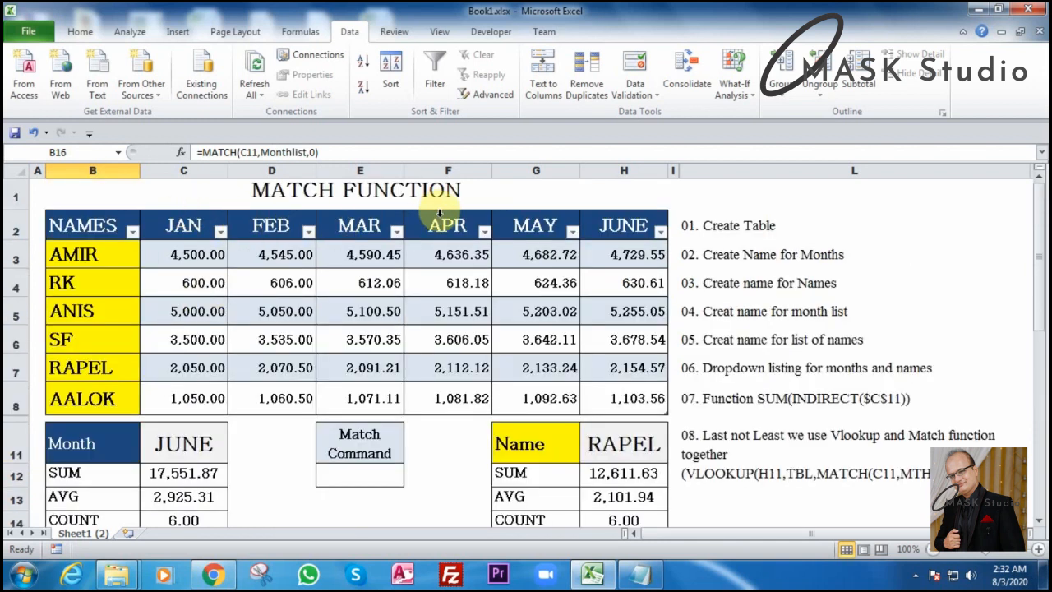
scroll(376, 436, "down", 2)
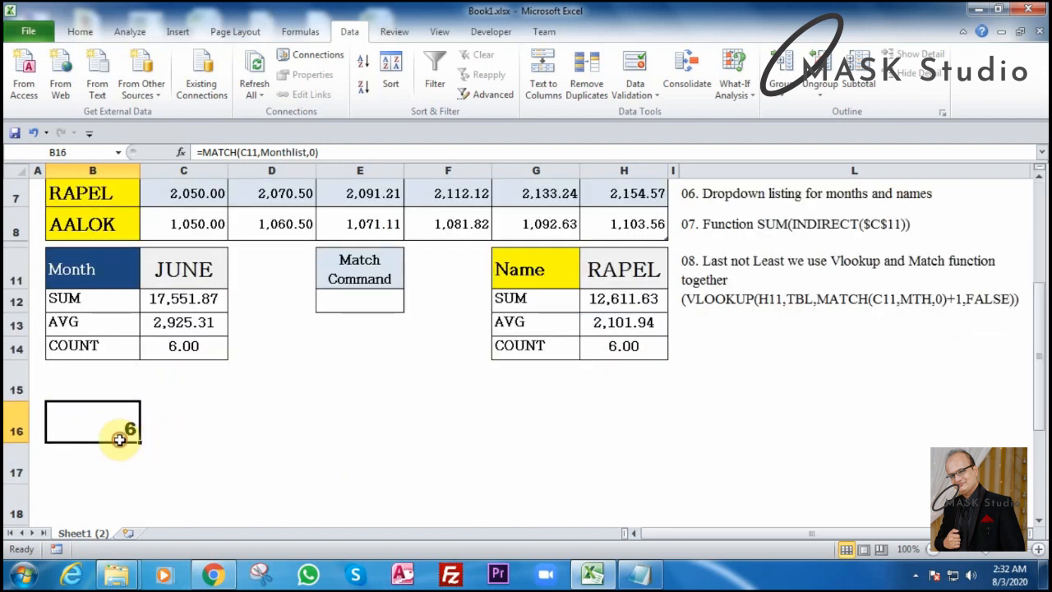
left_click(186, 271)
left_click(234, 283)
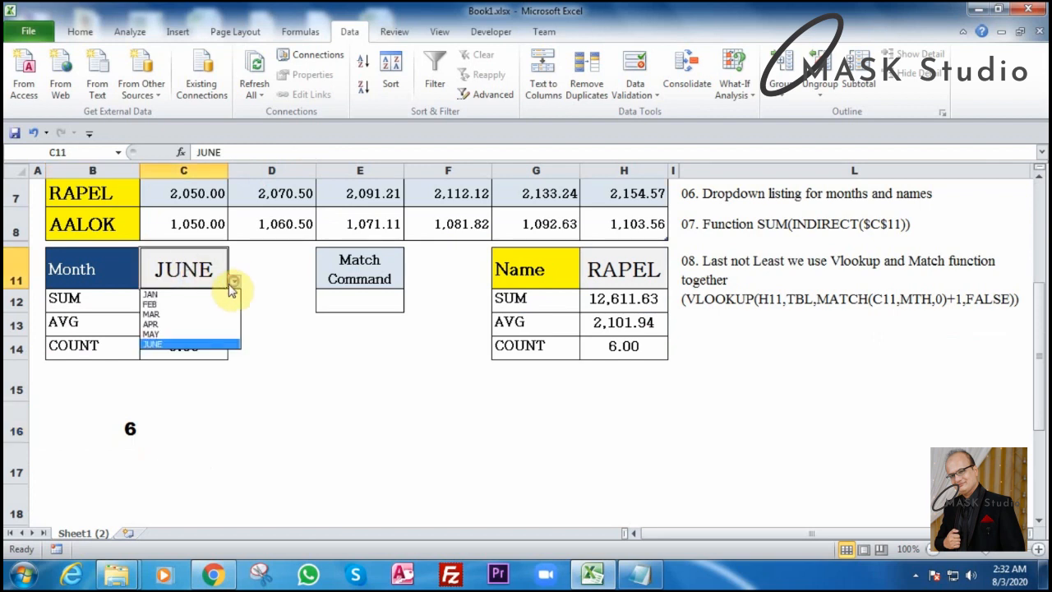
left_click(211, 303)
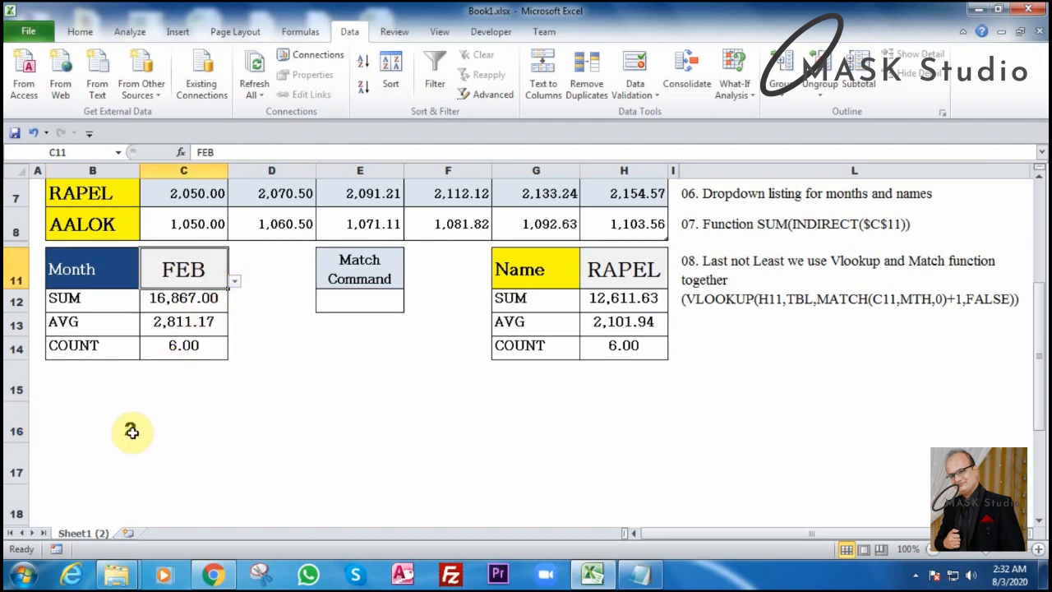
scroll(201, 429, "up", 2)
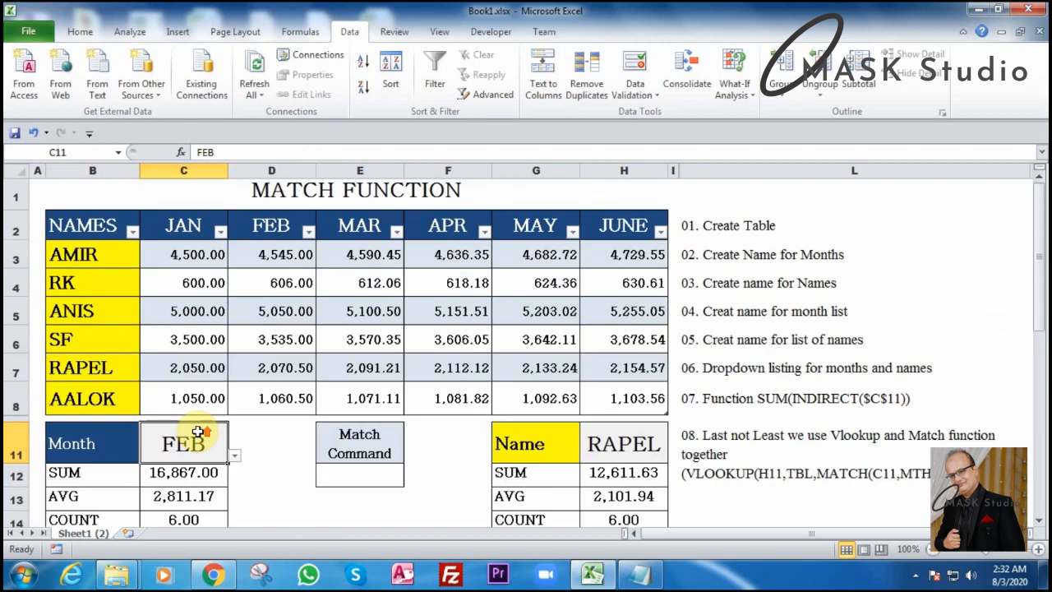
scroll(221, 480, "down", 1)
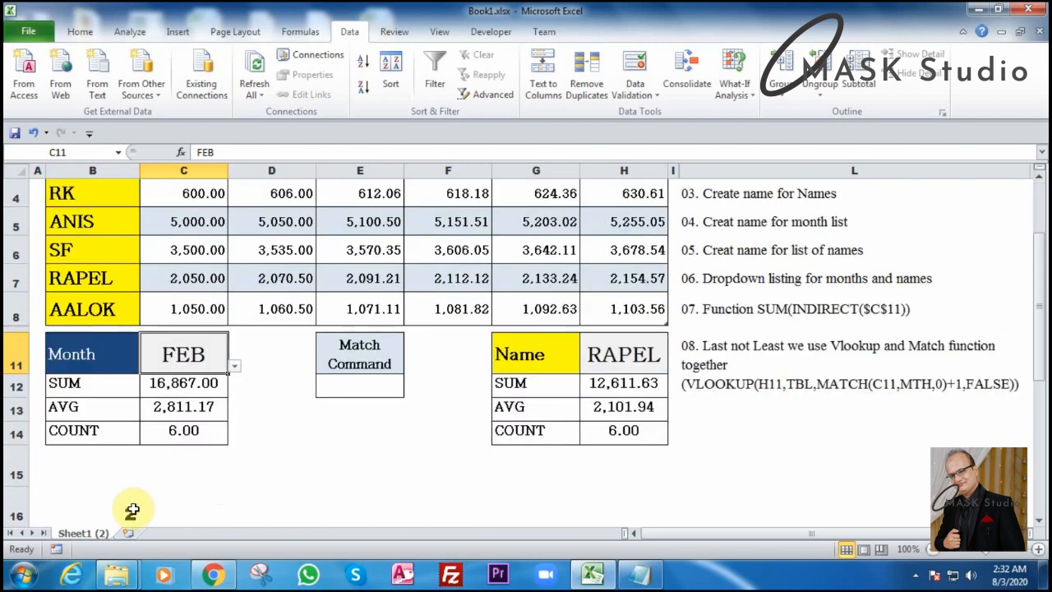
- Begin a VLOOKUP formula in E12 under Match Command with H11 as the lookup value and maintable as the table array, and collapse the ribbon
left_click(348, 386)
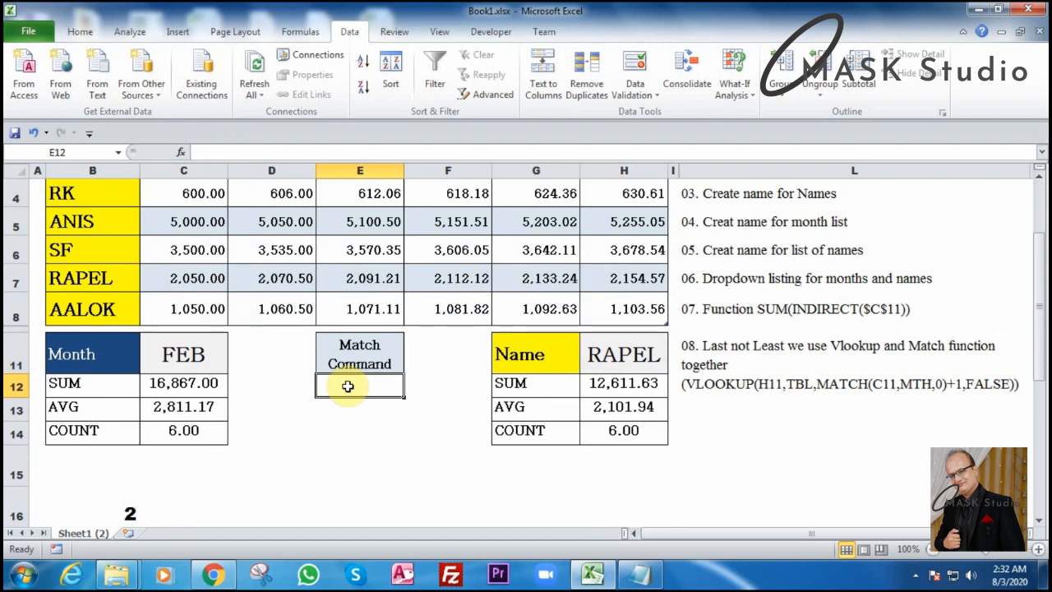
type("=vl")
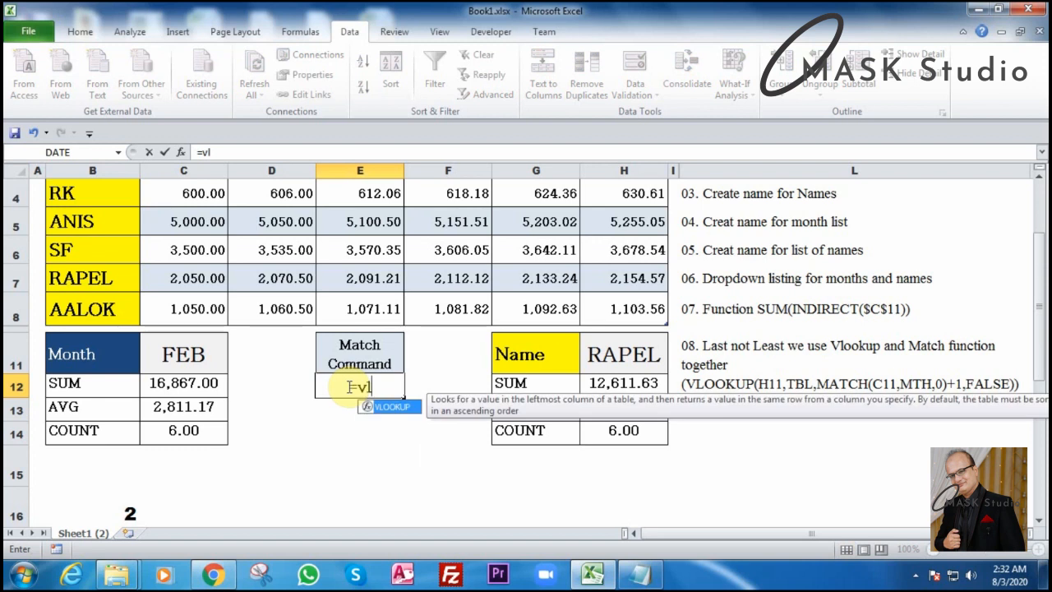
key("Tab")
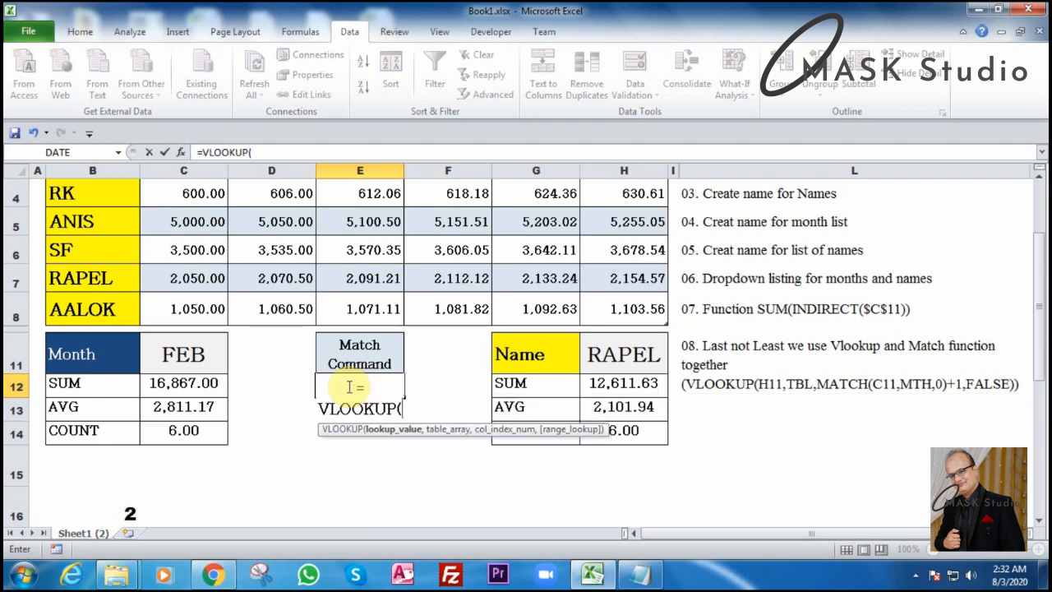
left_click(625, 362)
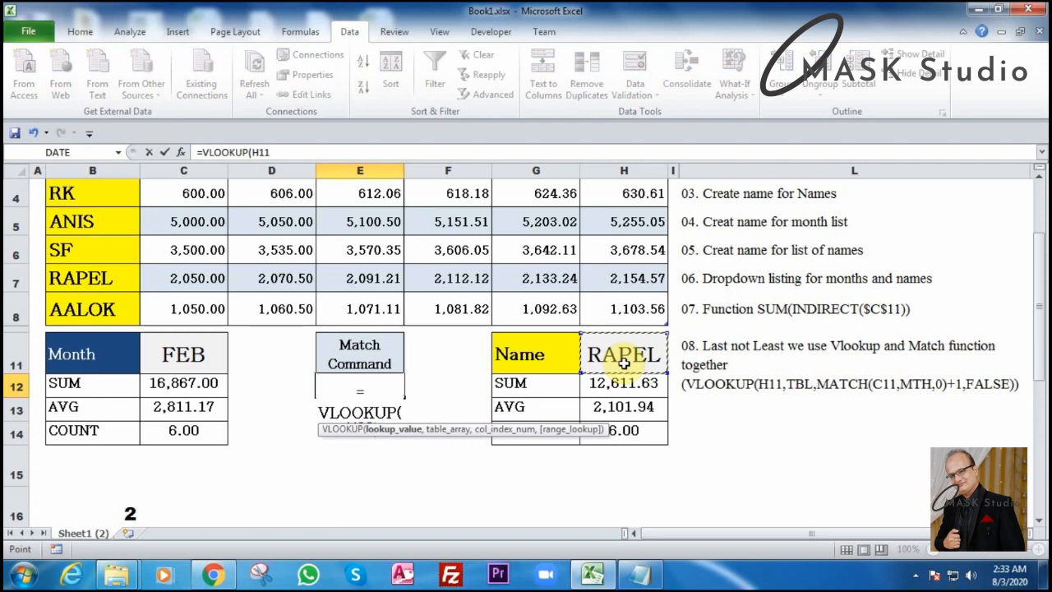
type(",")
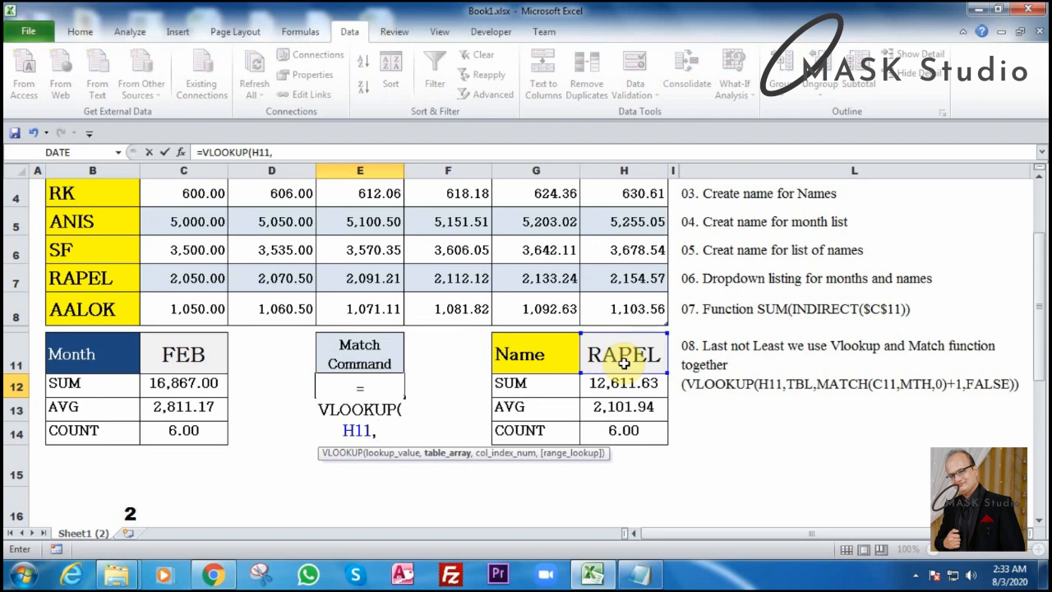
type("maintable")
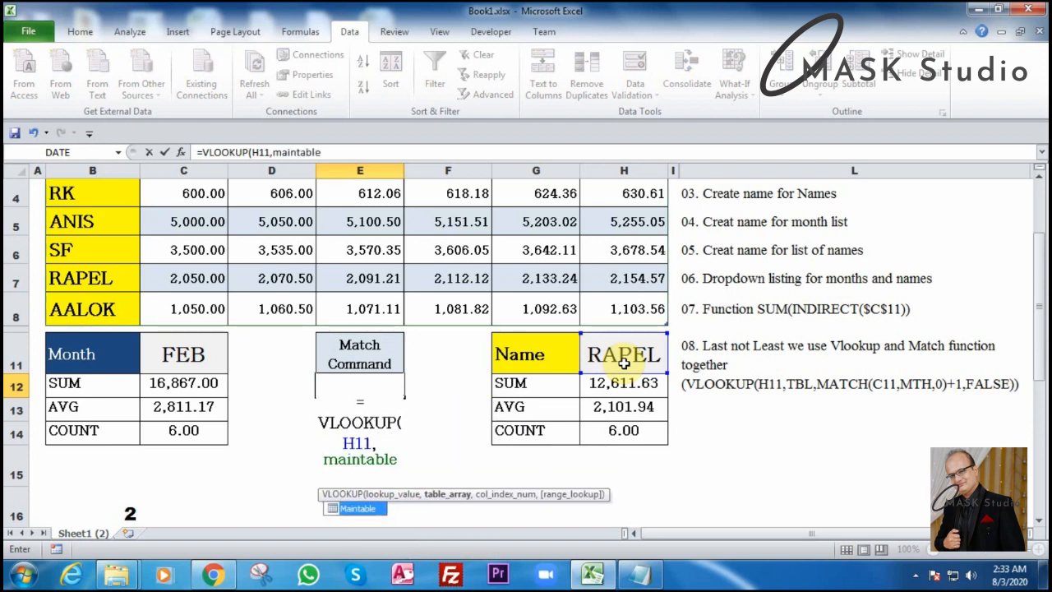
scroll(623, 364, "up", 1)
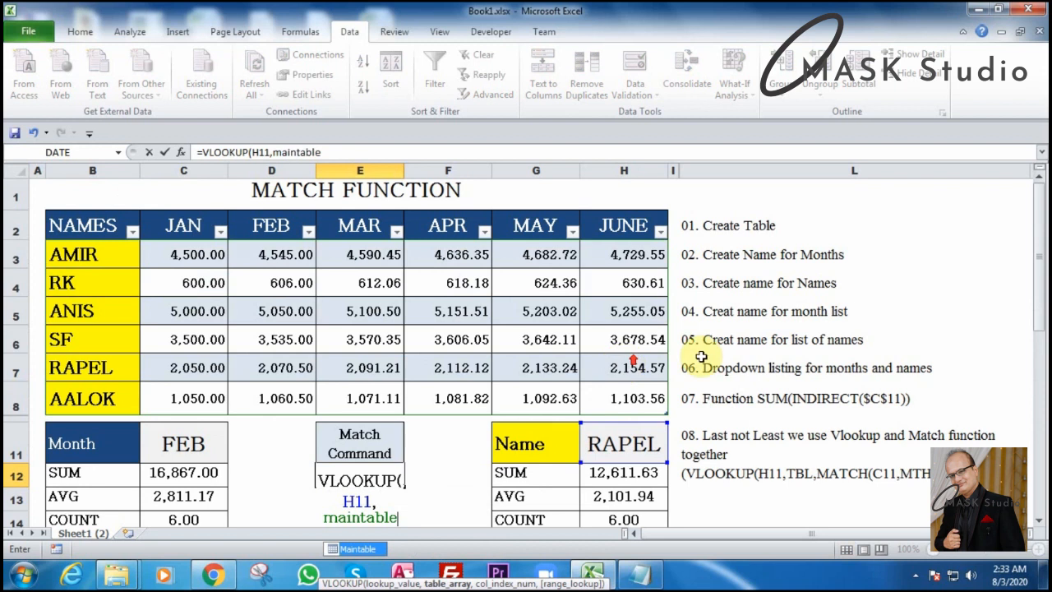
left_click(963, 31)
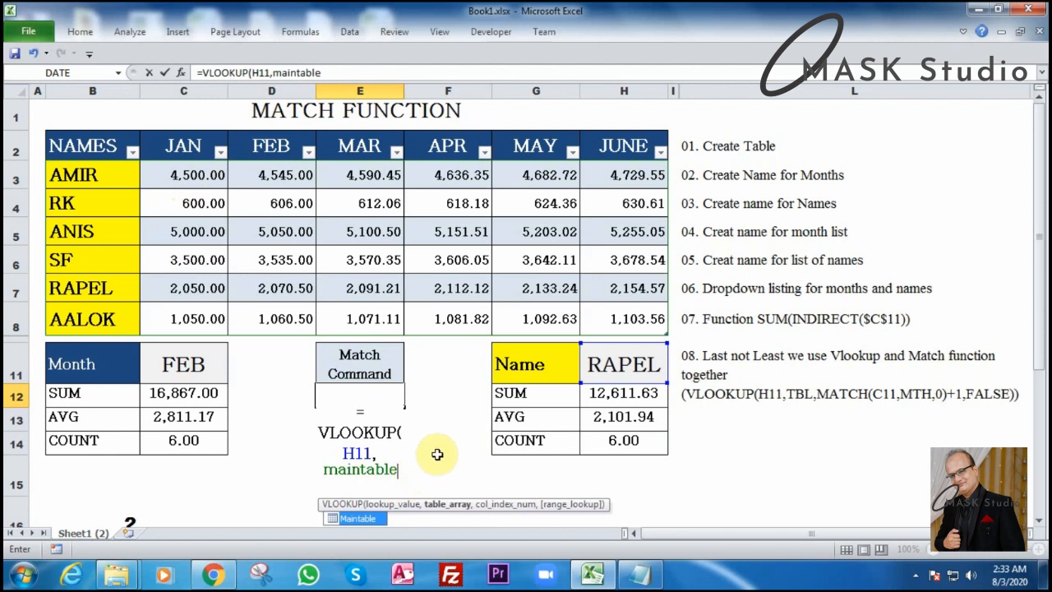
- Add MATCH(C11,monthlist,0) as the column index argument of the VLOOKUP formula in E12
type(",")
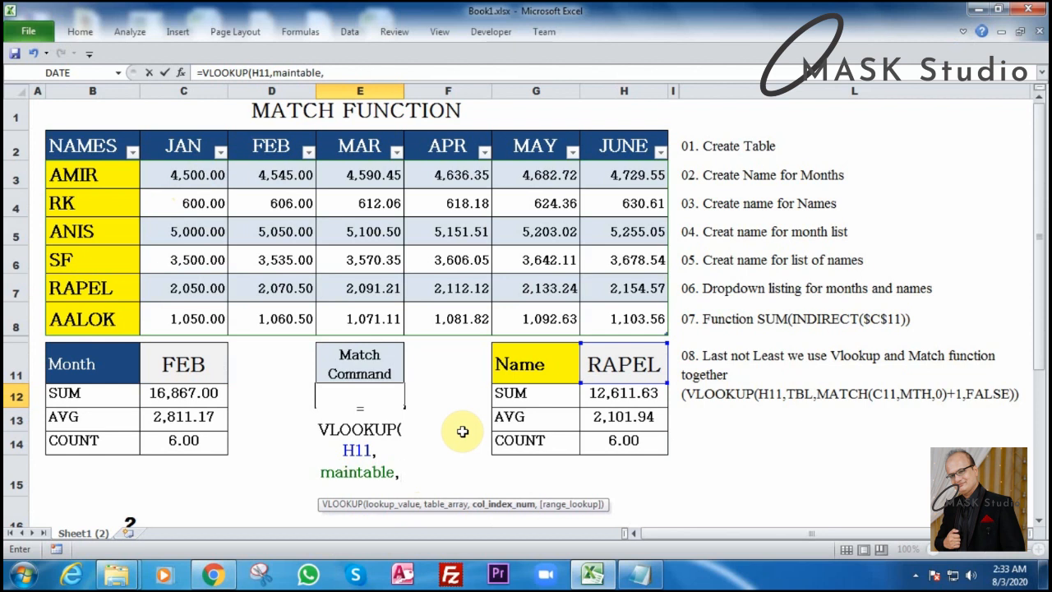
type("ma")
type("t")
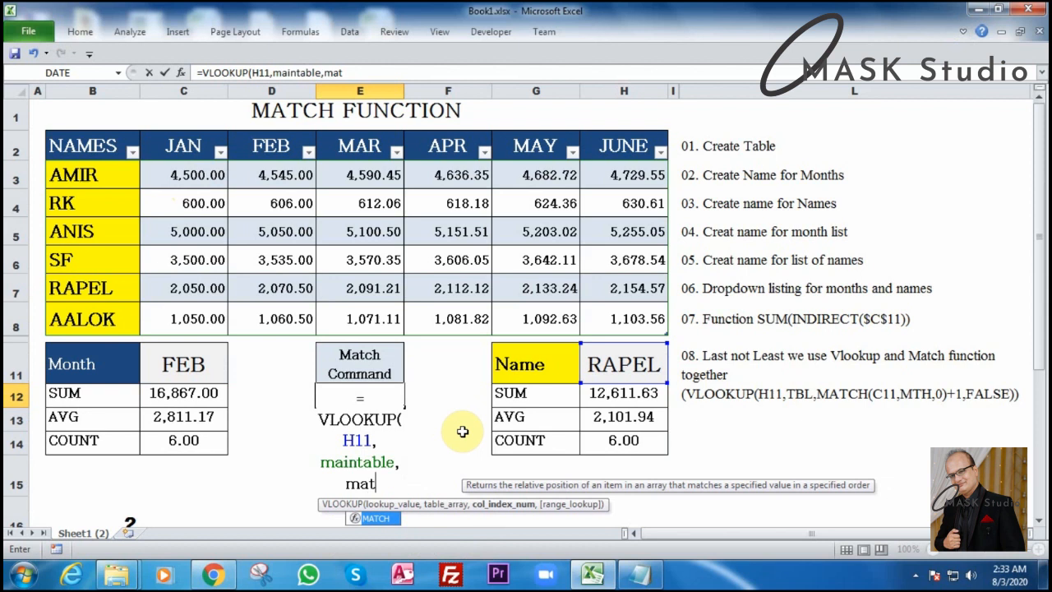
type("ch(")
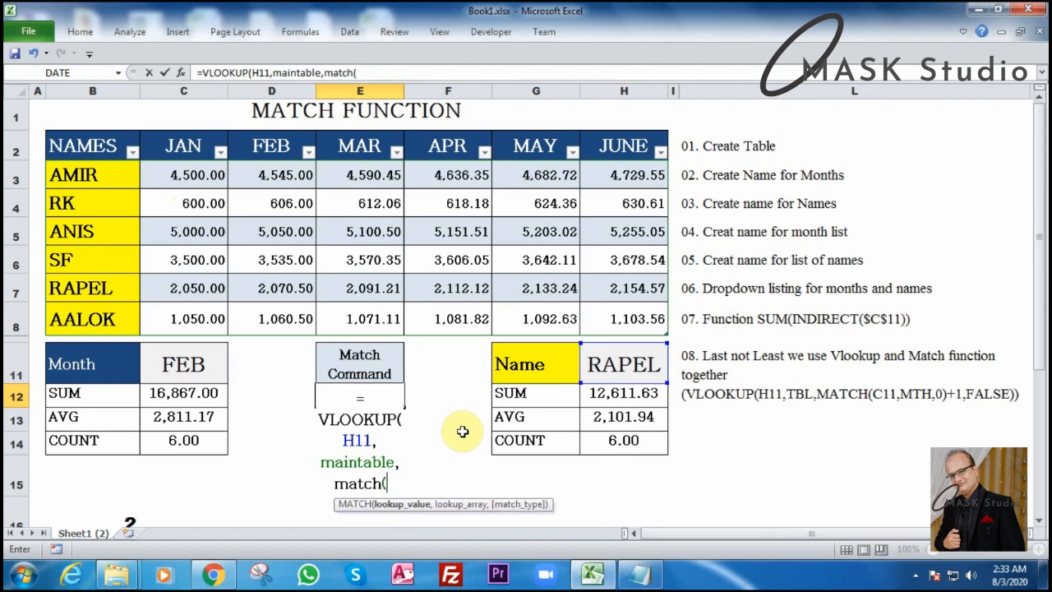
left_click(186, 368)
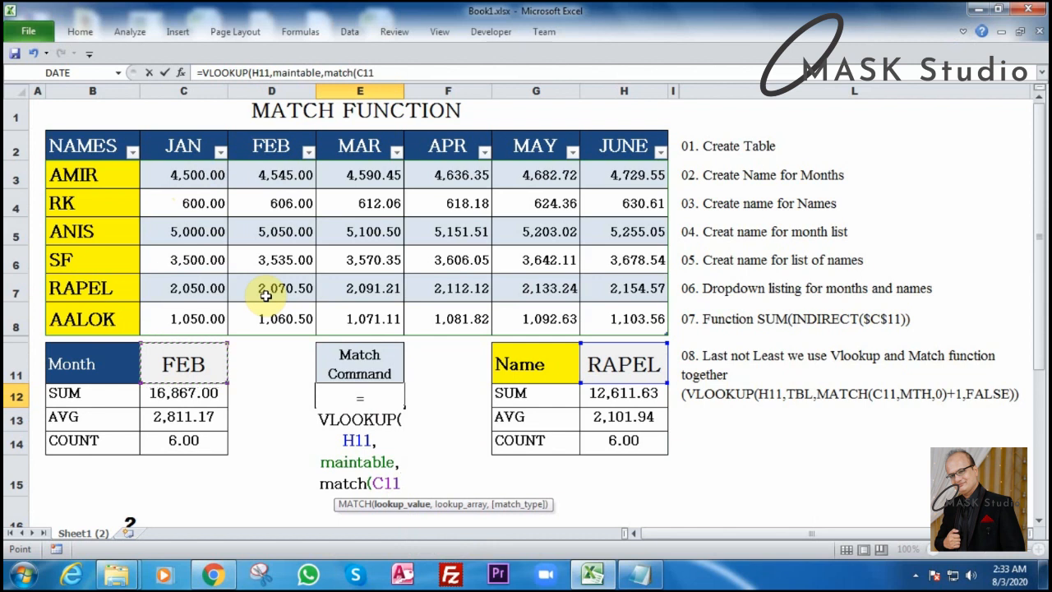
type(",")
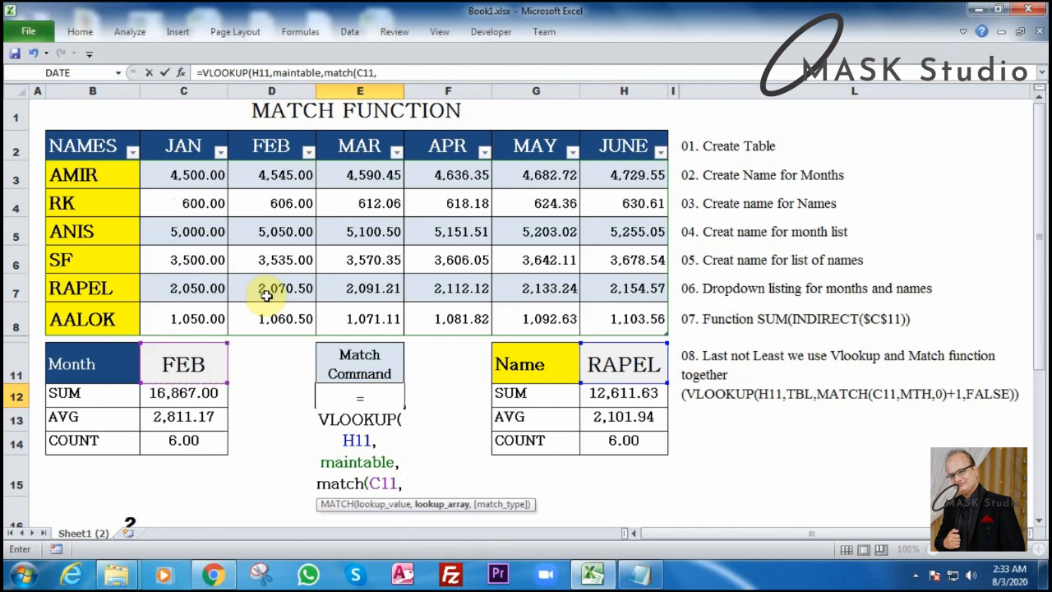
type("monthl")
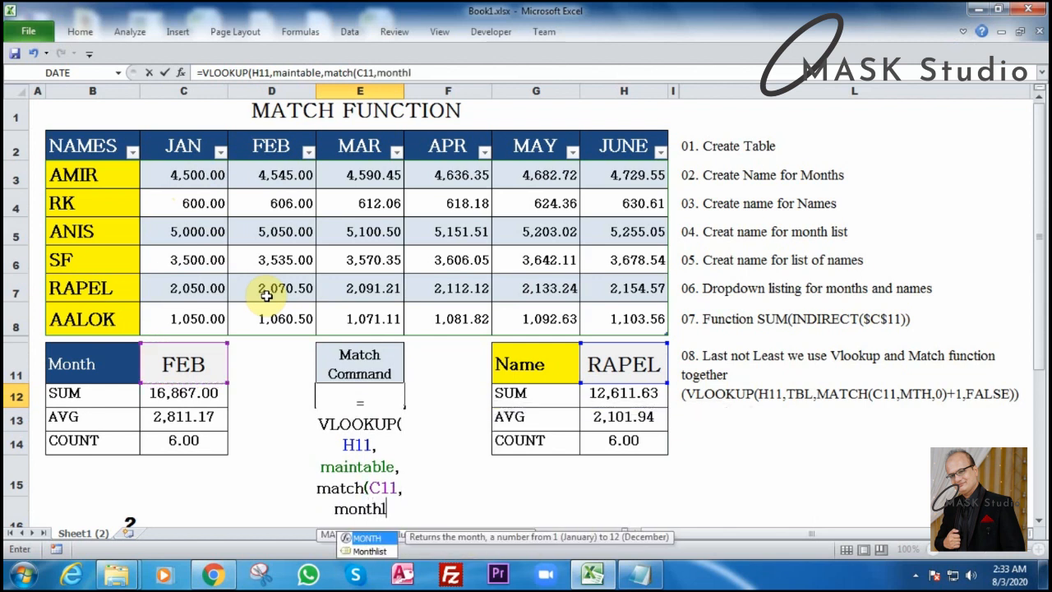
type("ist,")
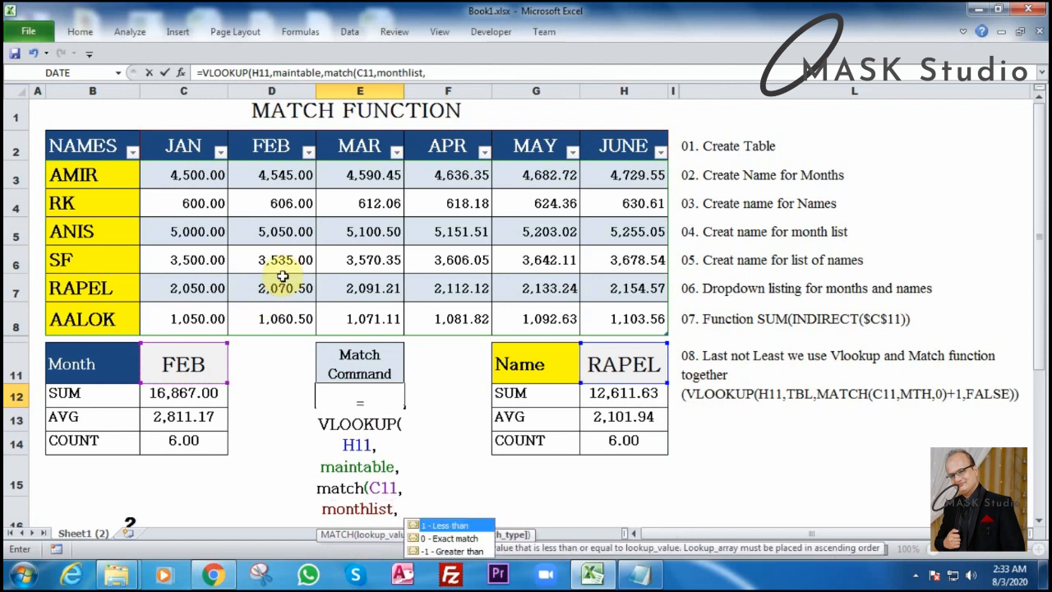
double_click(449, 538)
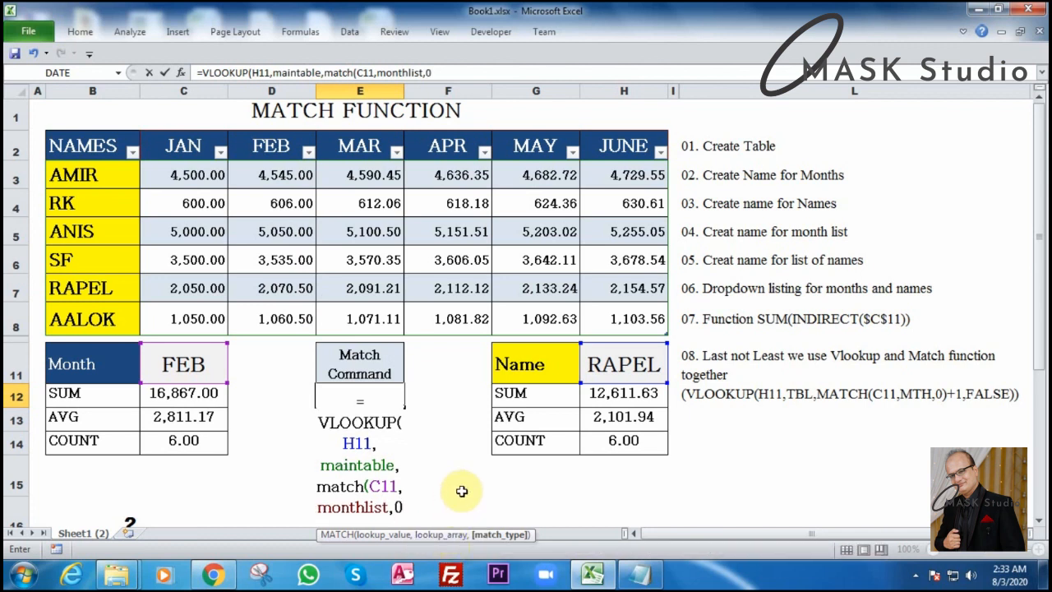
type(")")
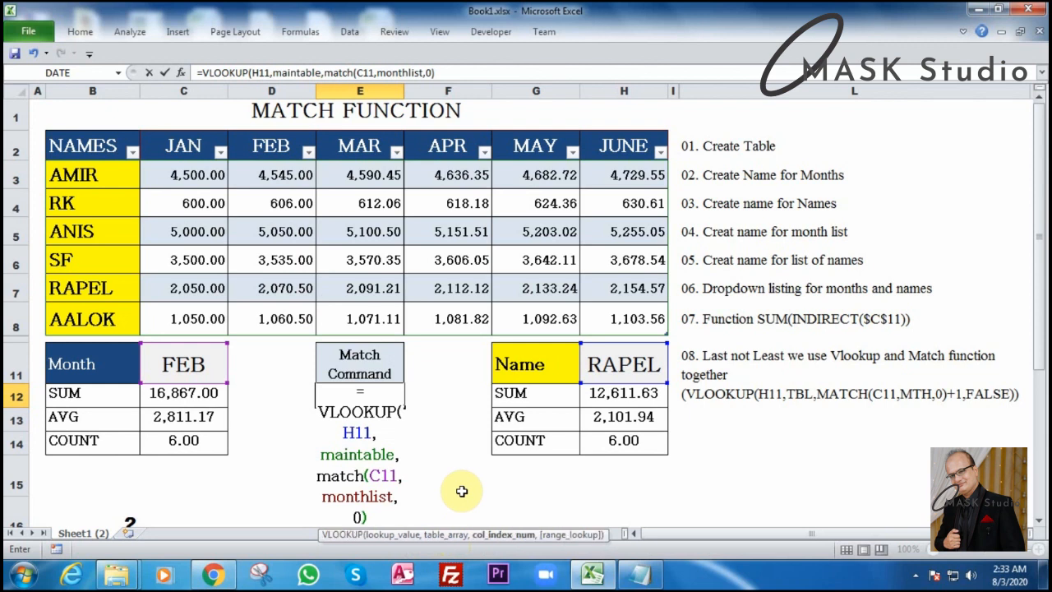
- Complete the VLOOKUP formula in E12 with FALSE as the range lookup for an exact match
type(",")
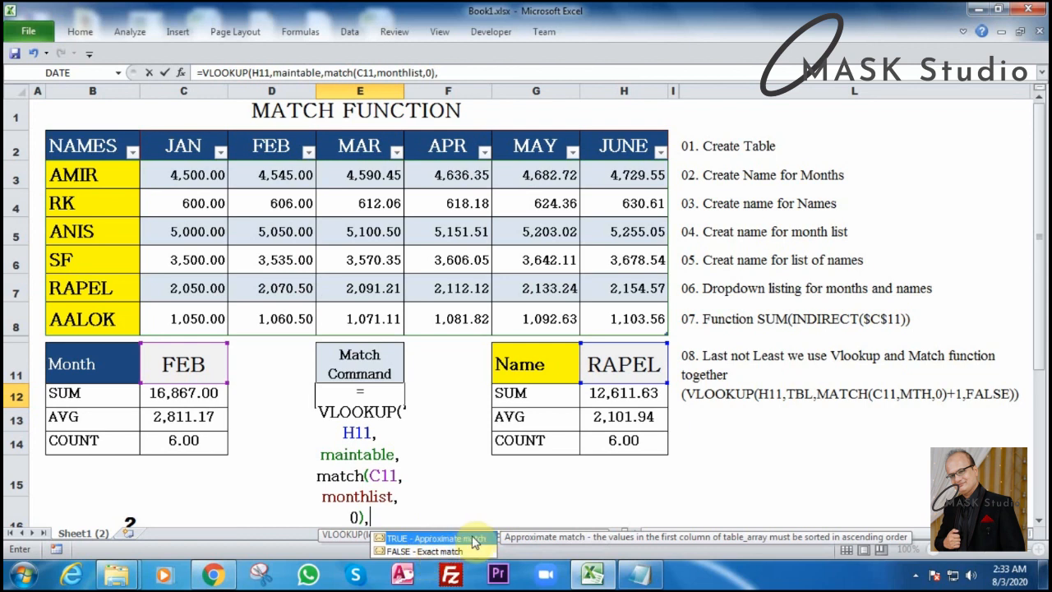
double_click(423, 558)
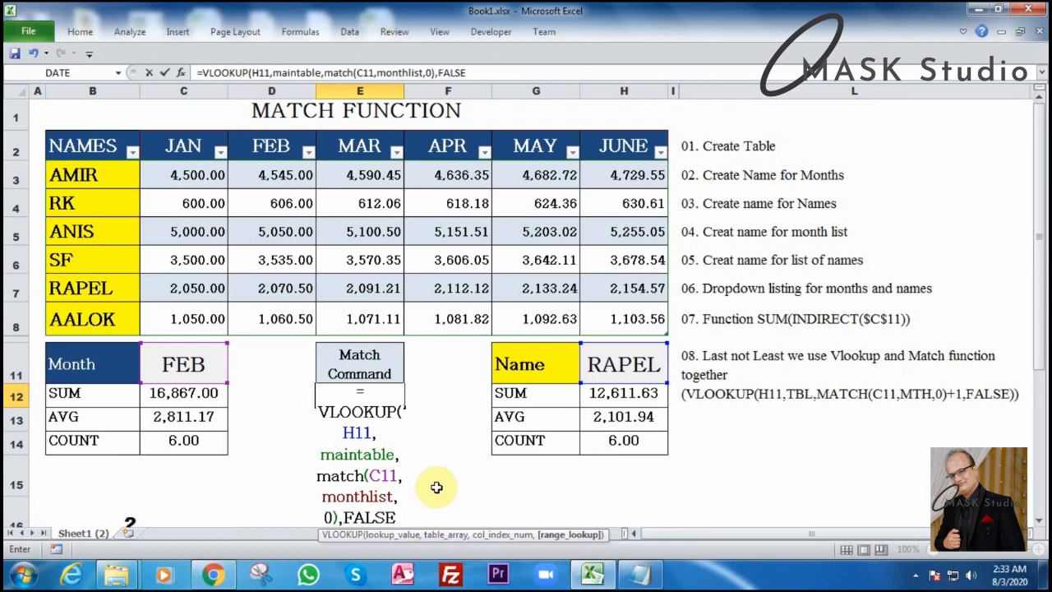
type(")")
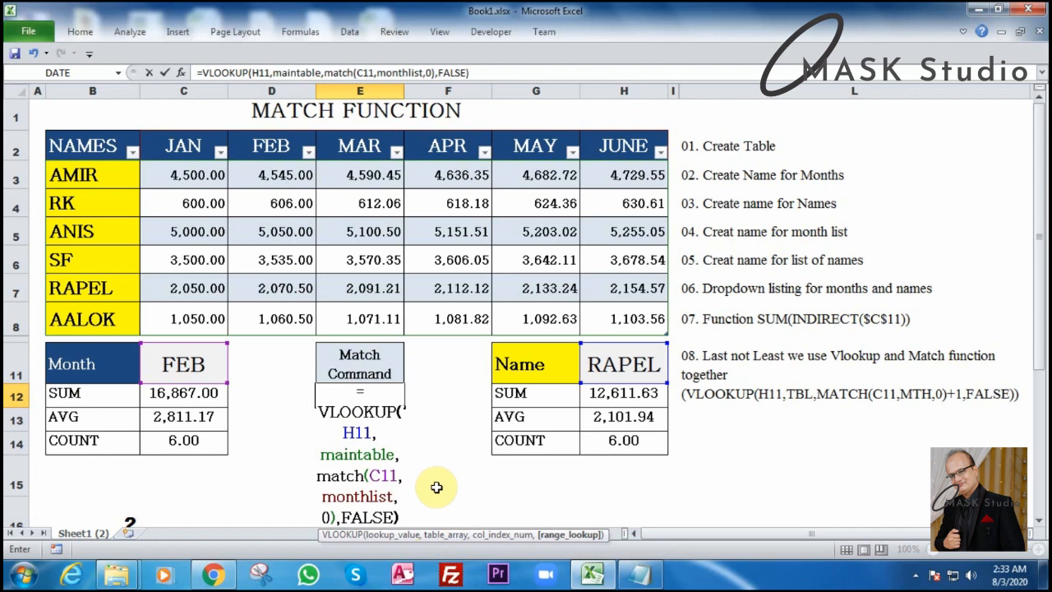
key("Return")
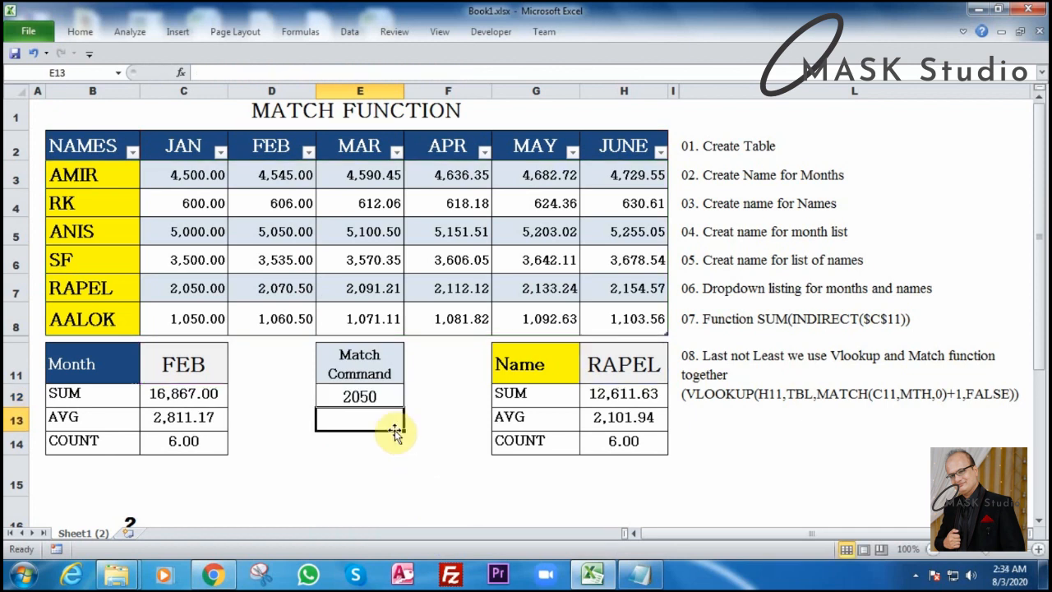
- Check the E12 result against the table and add +1 after the MATCH function in its formula
left_click(361, 395)
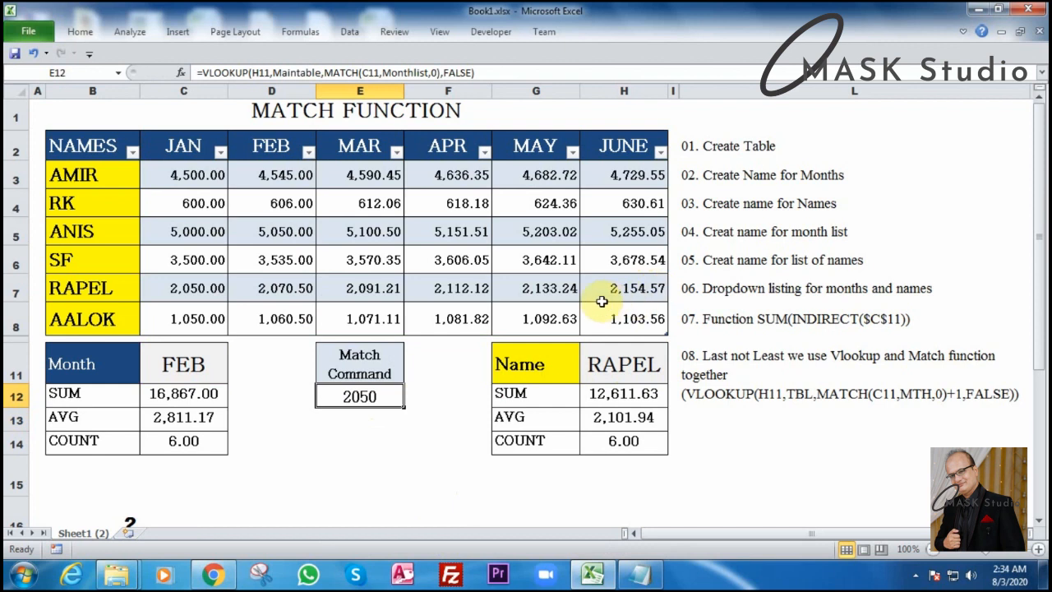
left_click(96, 288)
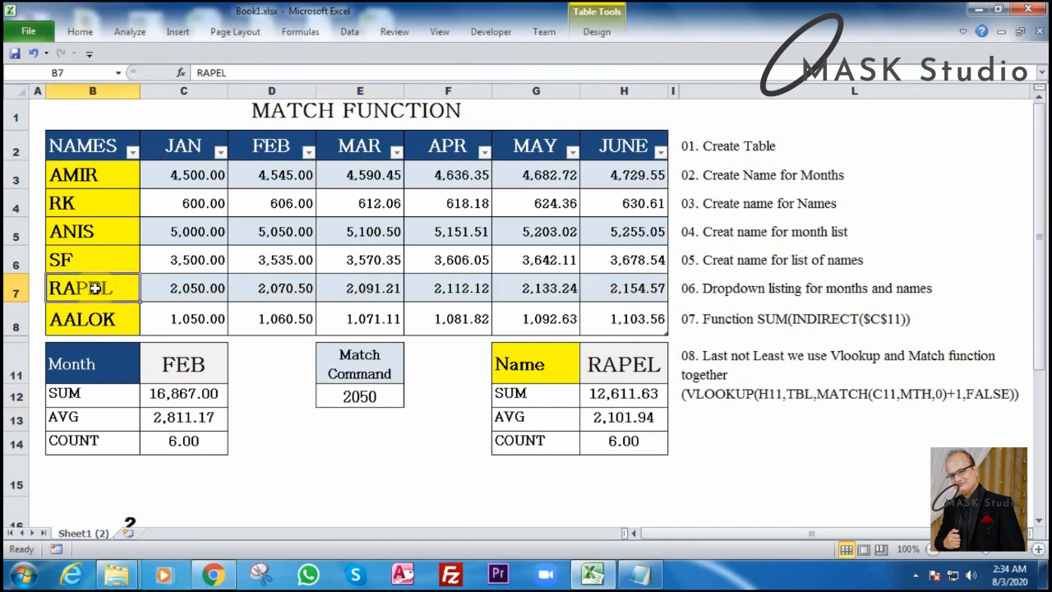
left_click(277, 286)
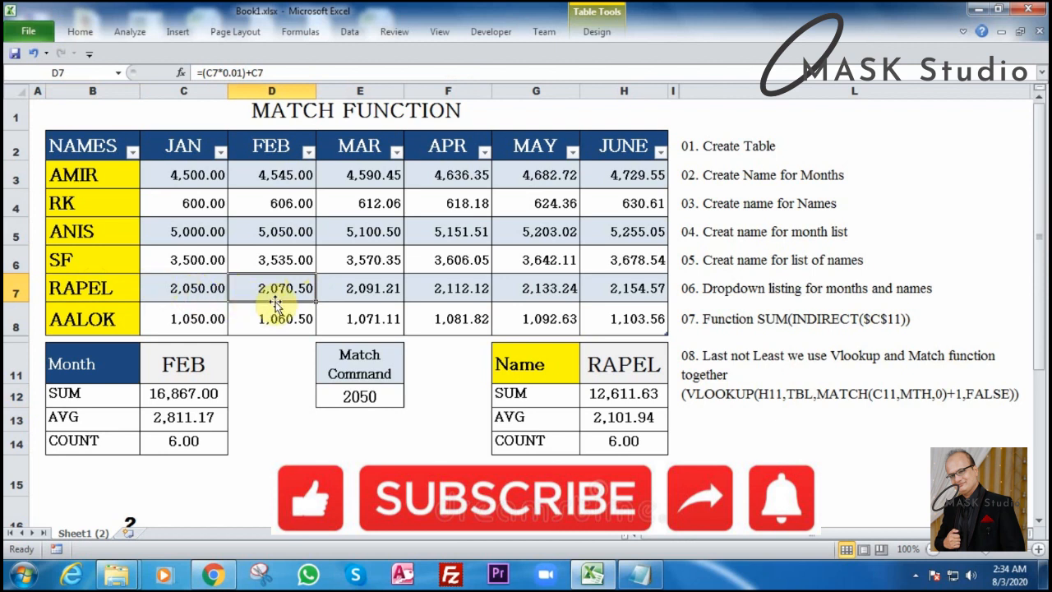
left_click(376, 401)
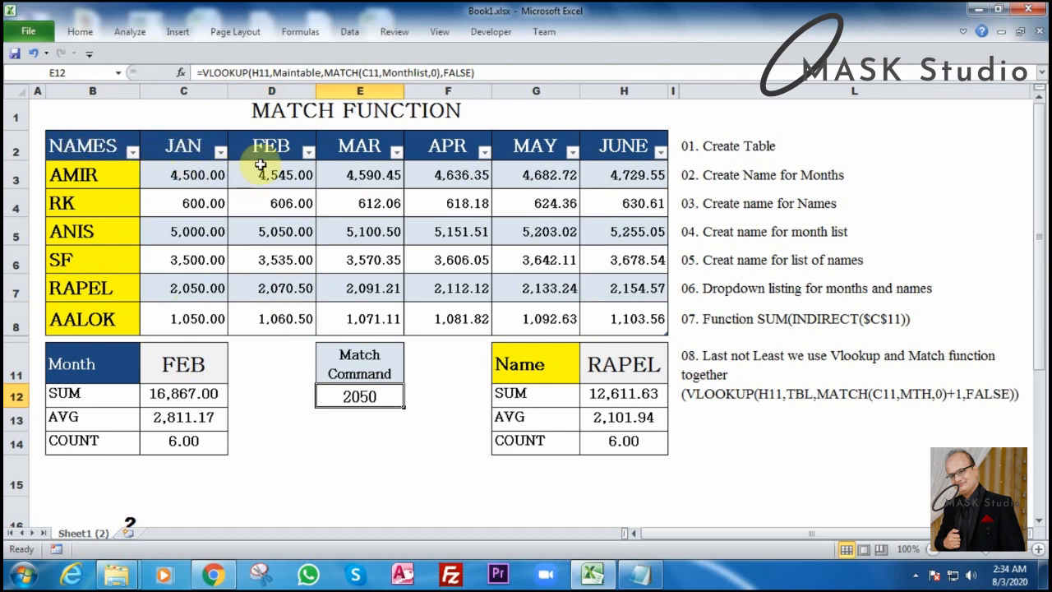
left_click(439, 72)
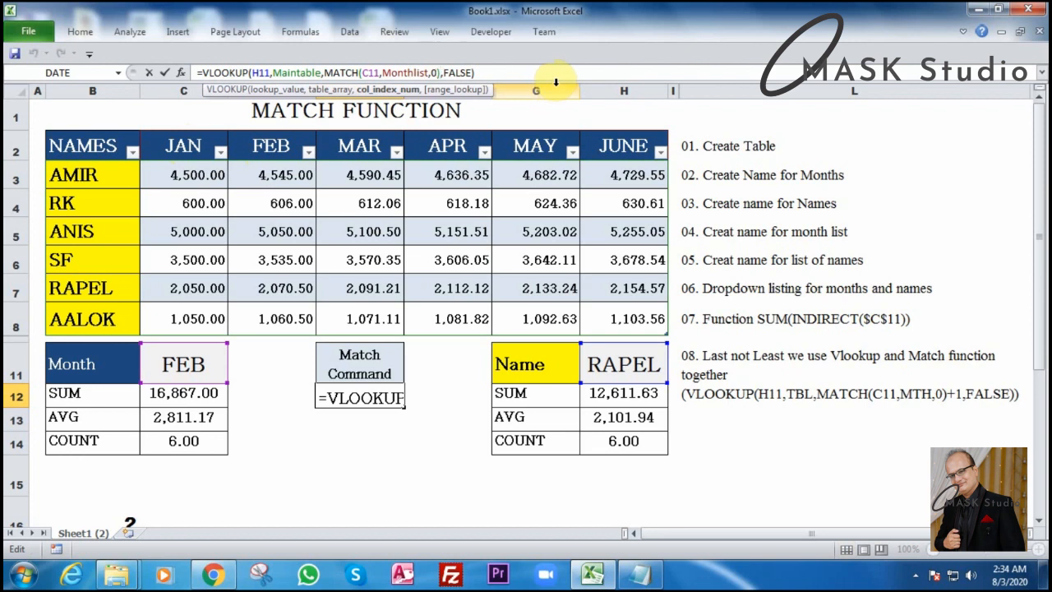
type("+1")
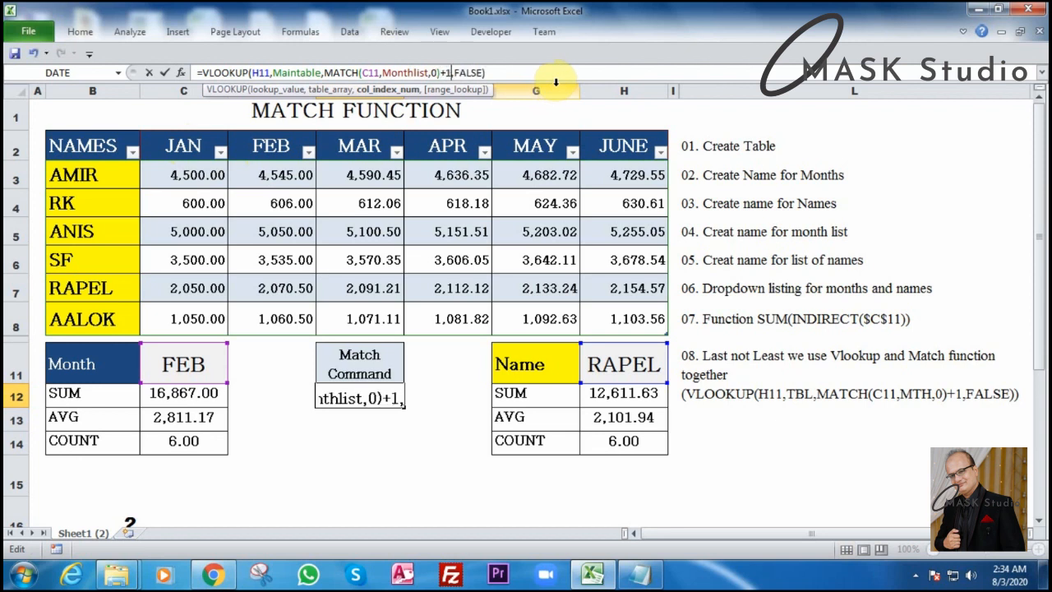
key("Return")
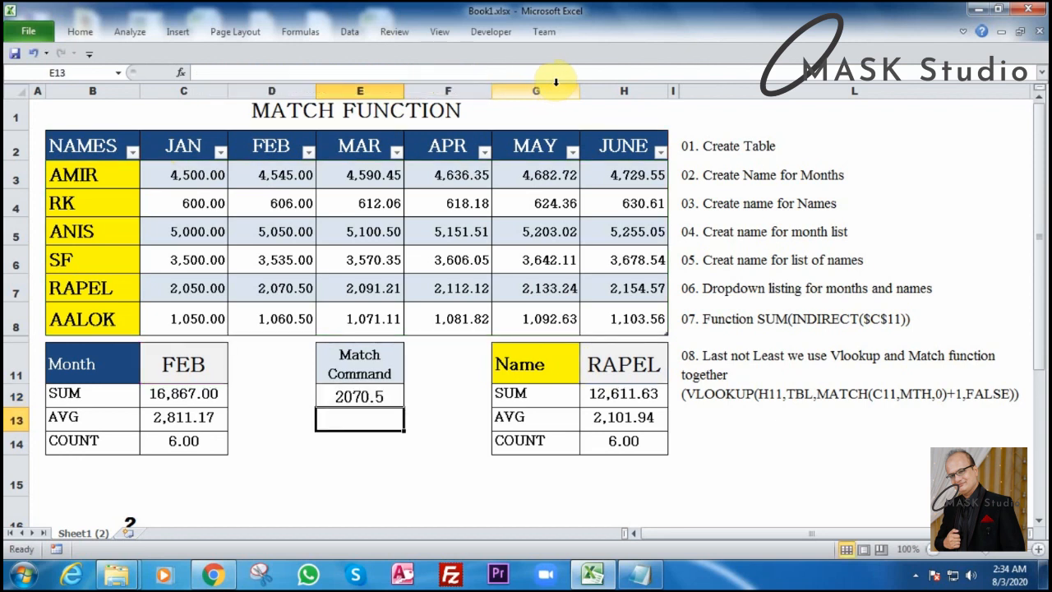
- Set the name dropdown in H11 to the last entry of the list
scroll(437, 447, "down", 1)
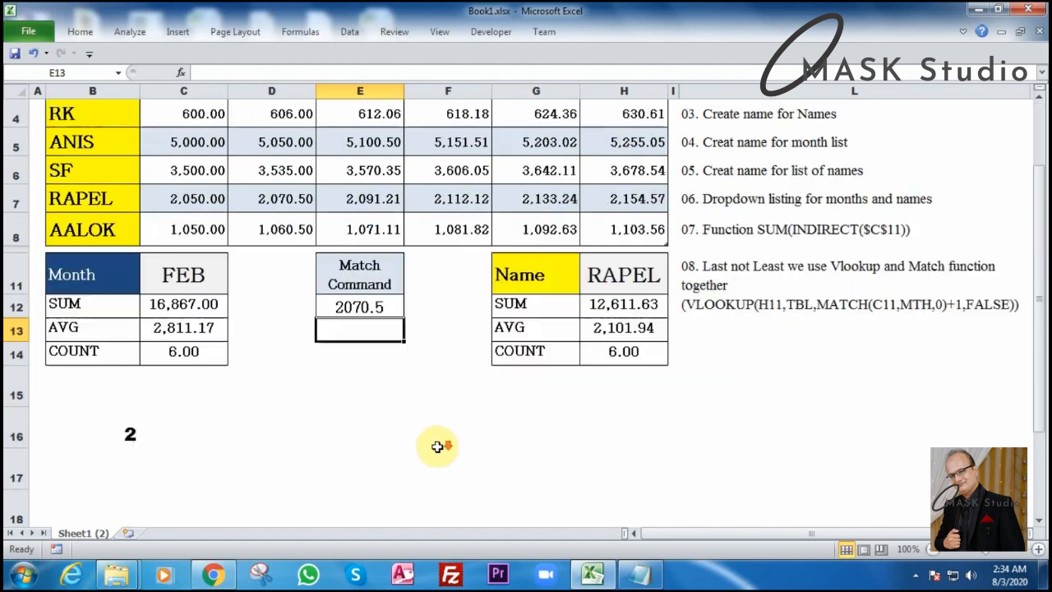
left_click(602, 274)
left_click(674, 286)
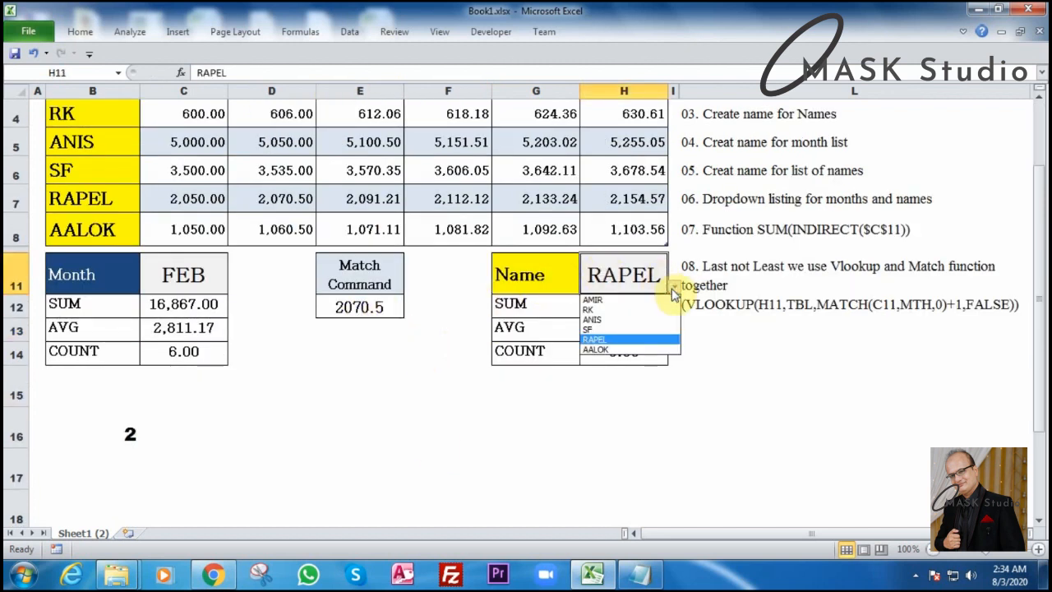
left_click(643, 350)
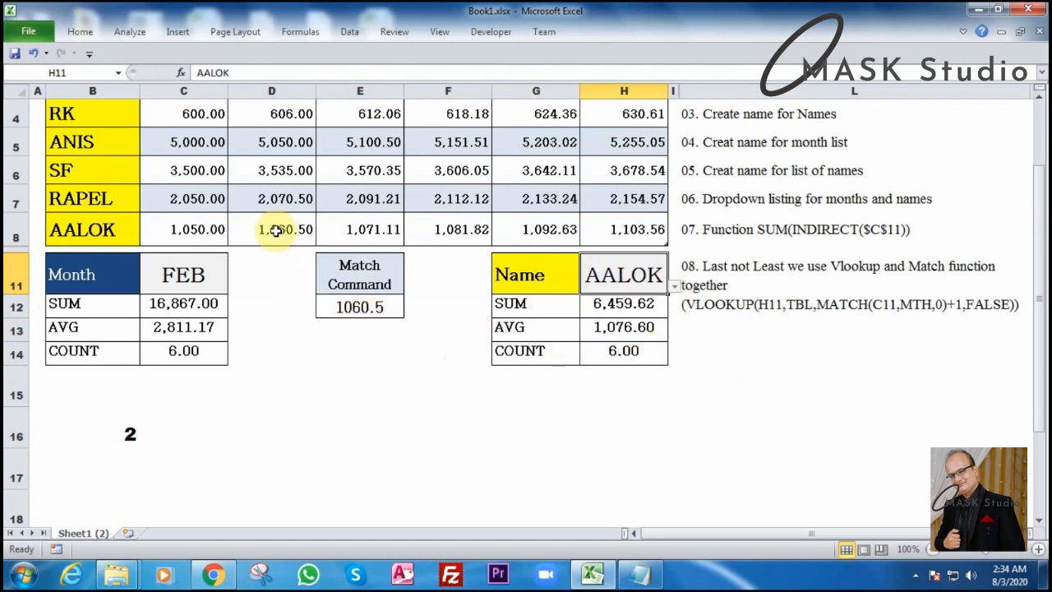
- Set the month dropdown in C11 to JUNE
left_click(215, 274)
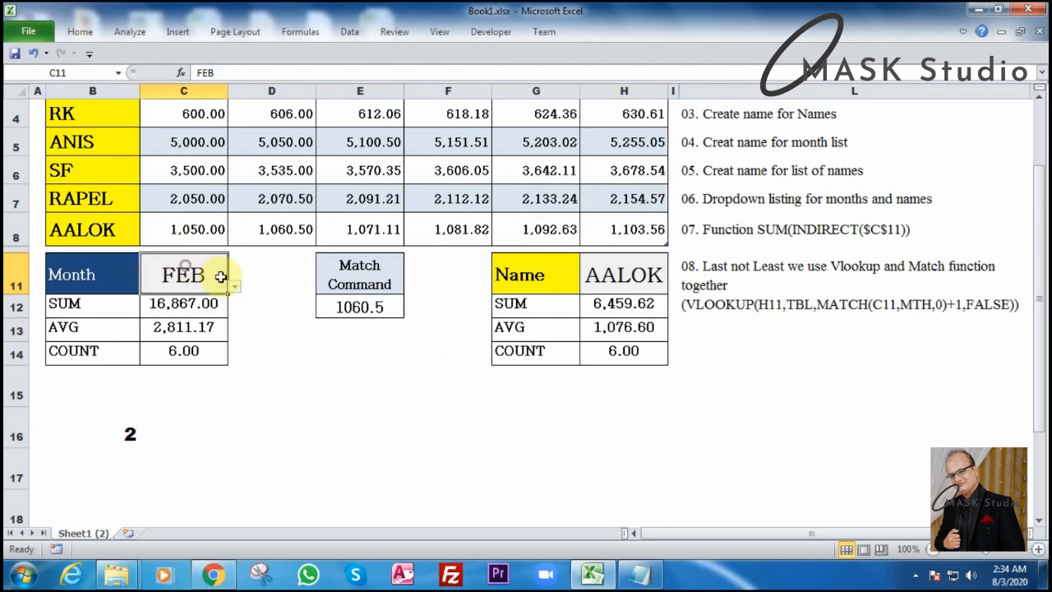
left_click(234, 286)
left_click(206, 349)
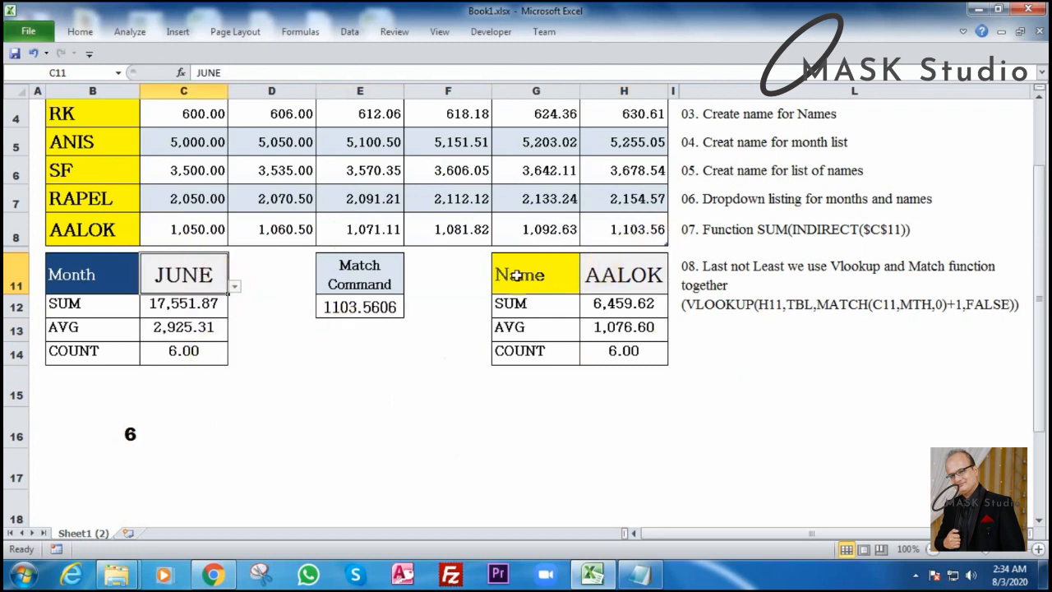
- Format the Match Command result in E12 as Number with 2 decimal places
left_click(373, 306)
right_click(366, 306)
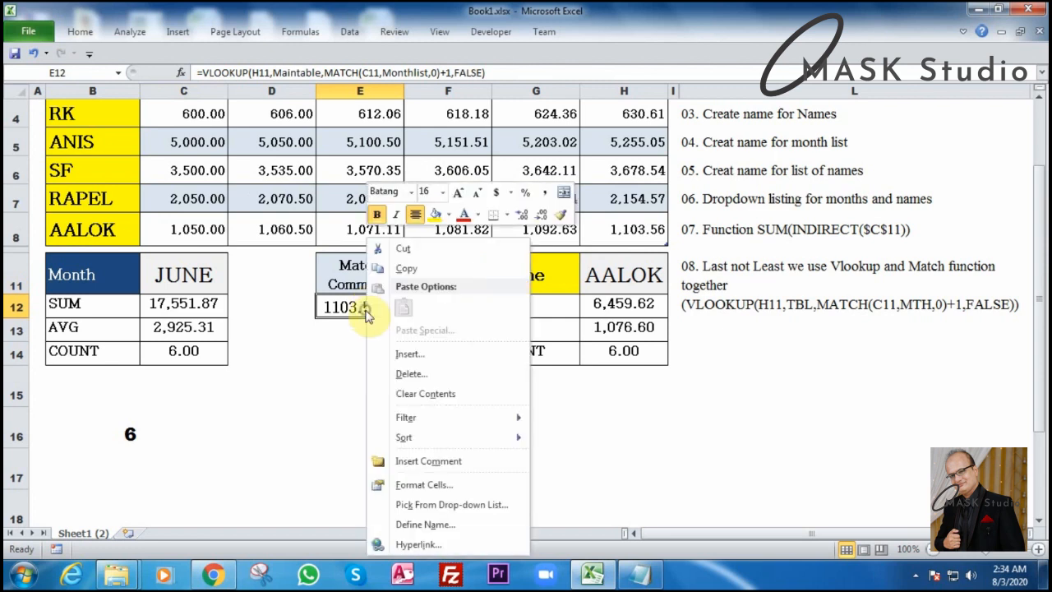
left_click(433, 485)
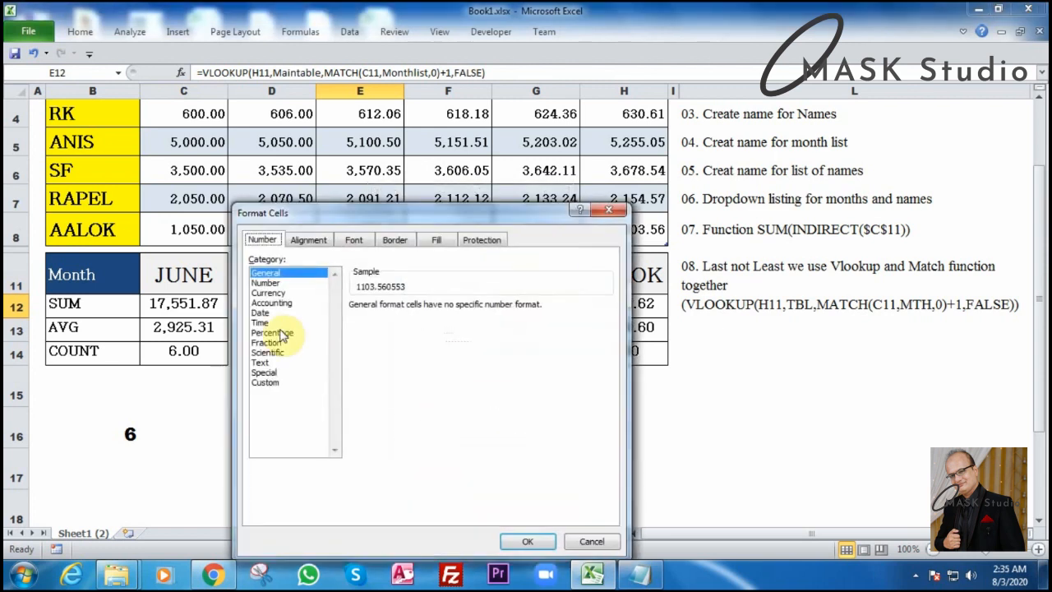
left_click(264, 283)
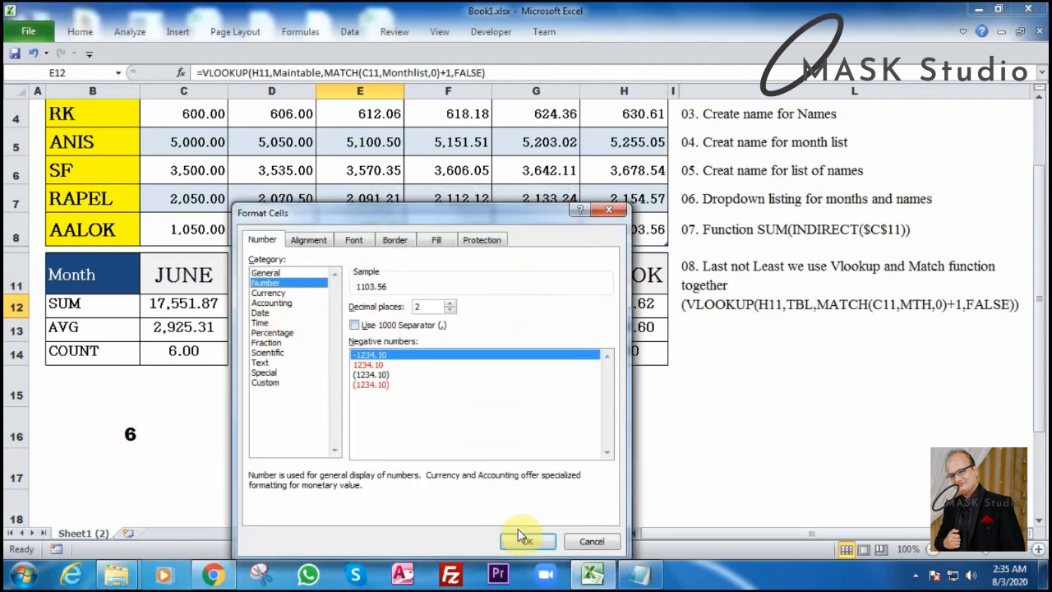
left_click(519, 540)
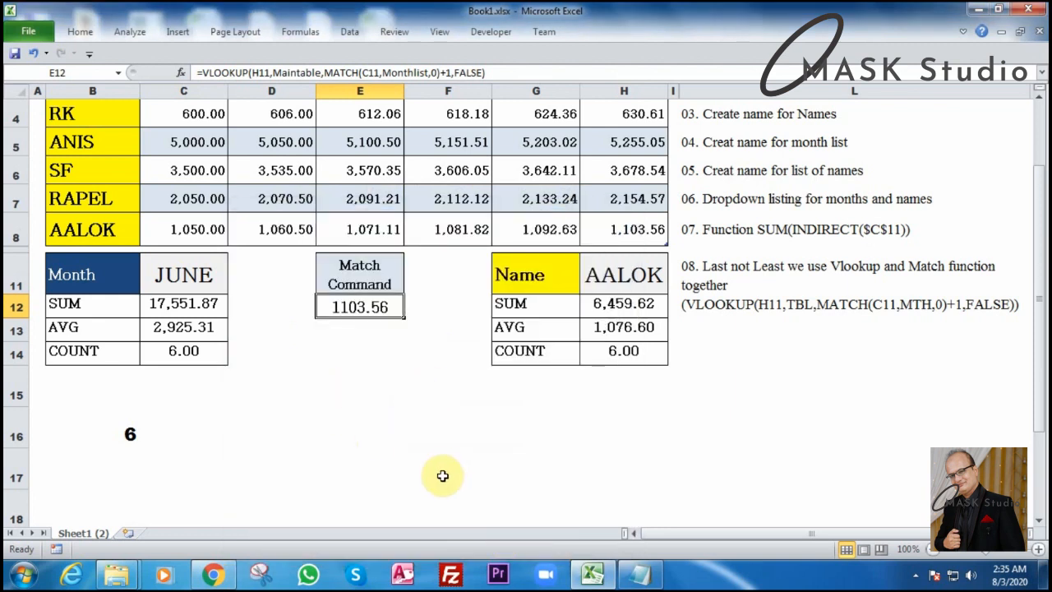
left_click(439, 475)
- Review the VLOOKUP-MATCH formula in E12 and the MATCH formula in B16 against the main table
scroll(503, 461, "up", 1)
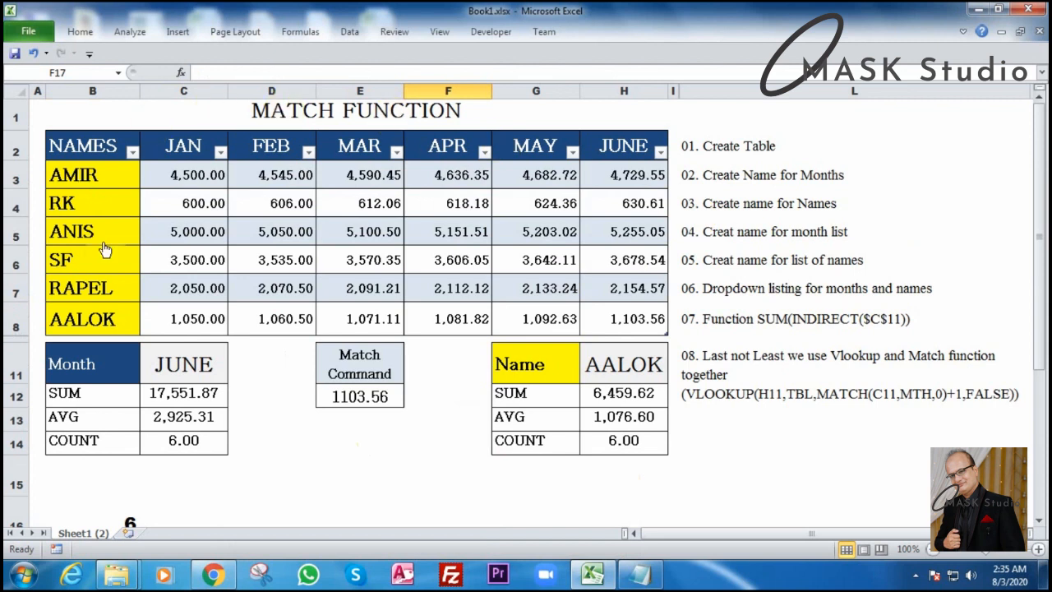
left_click(372, 397)
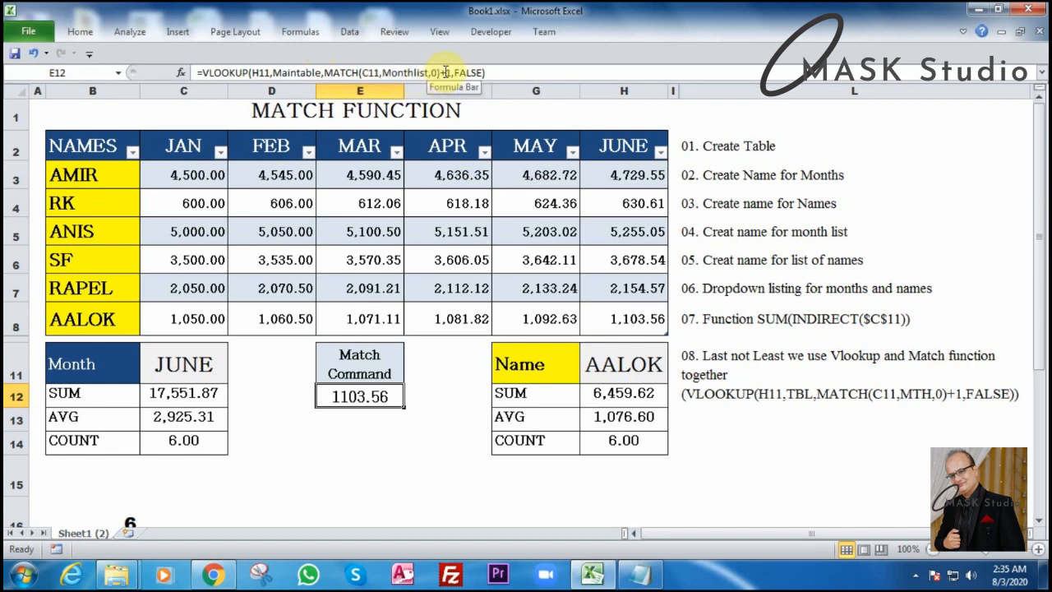
left_click(218, 510)
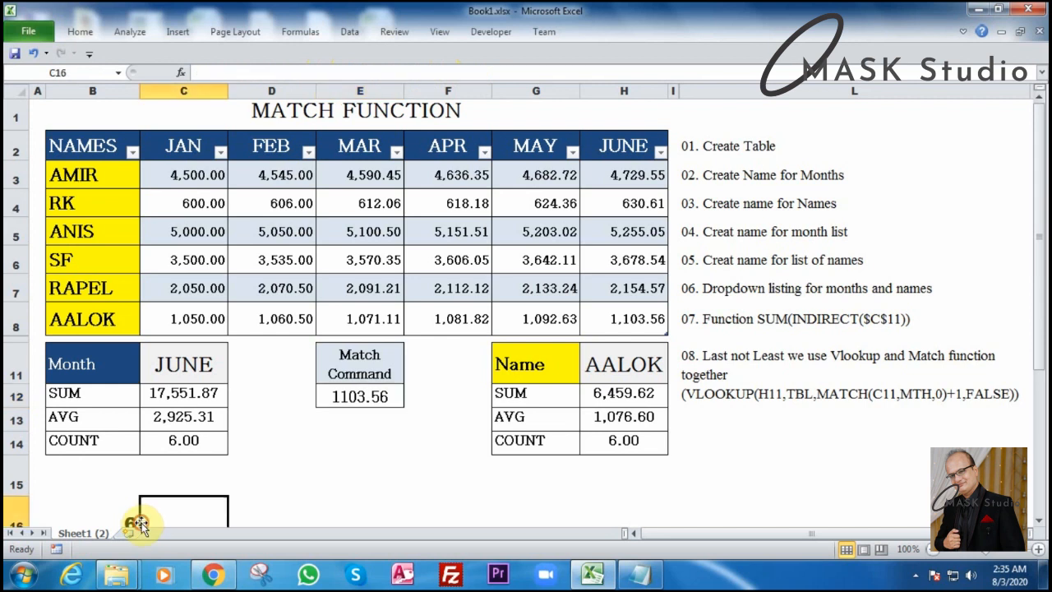
scroll(235, 453, "down", 3)
left_click(137, 429)
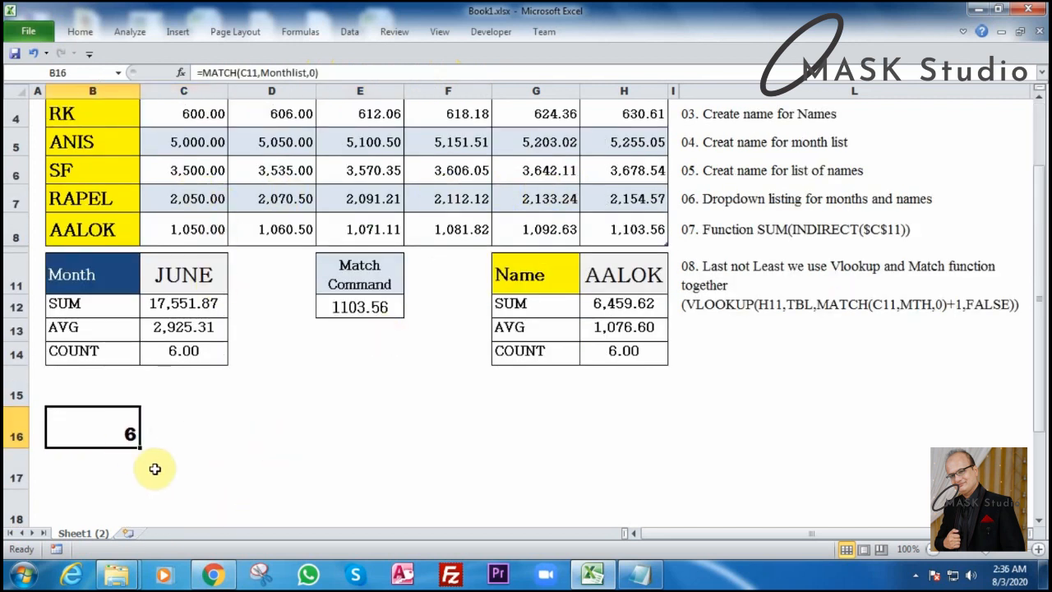
scroll(183, 446, "up", 1)
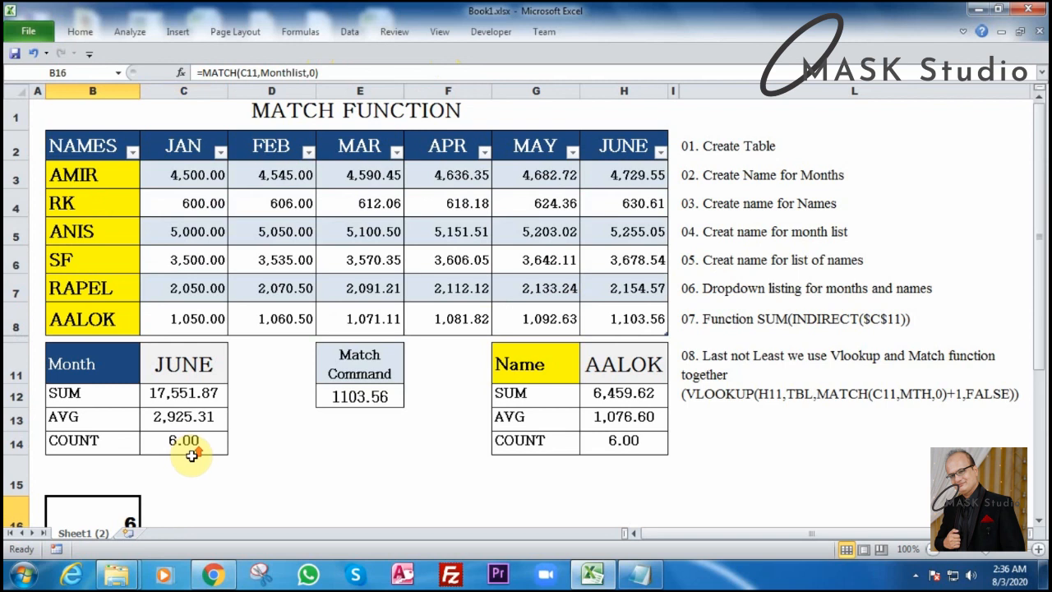
left_click(364, 398)
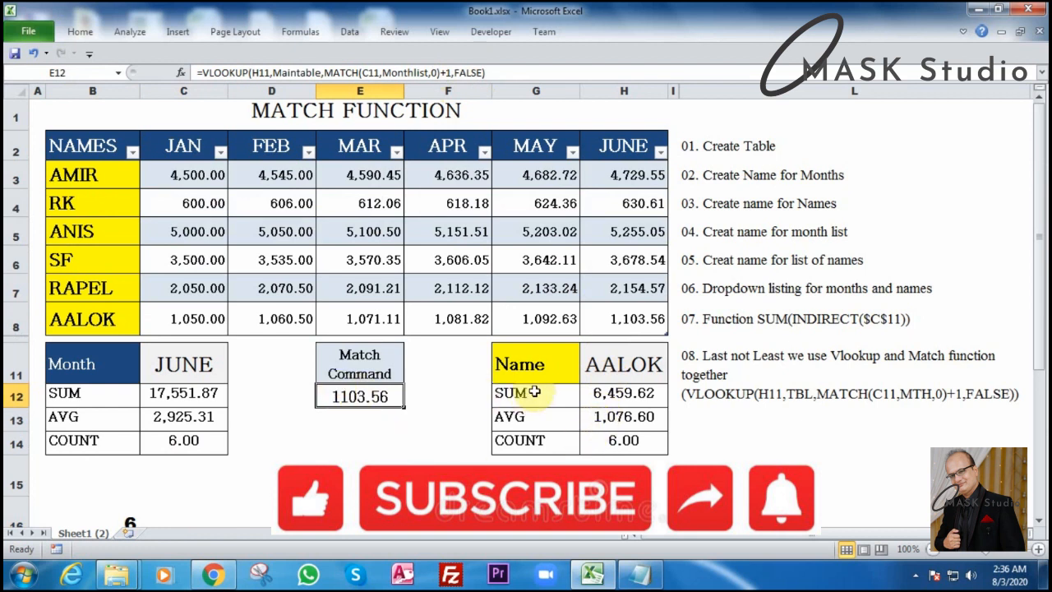
key("Return")
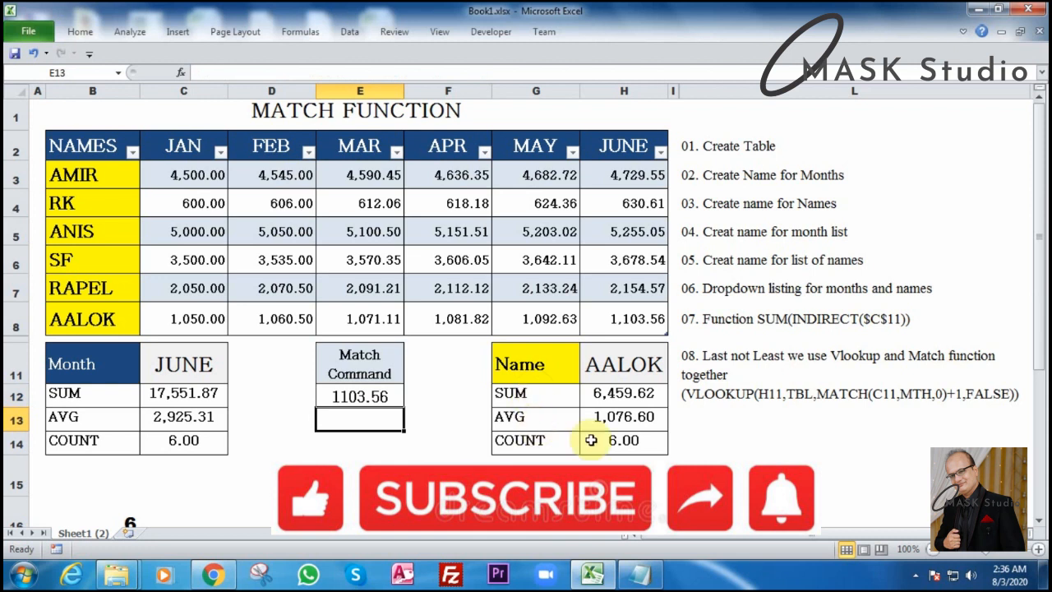